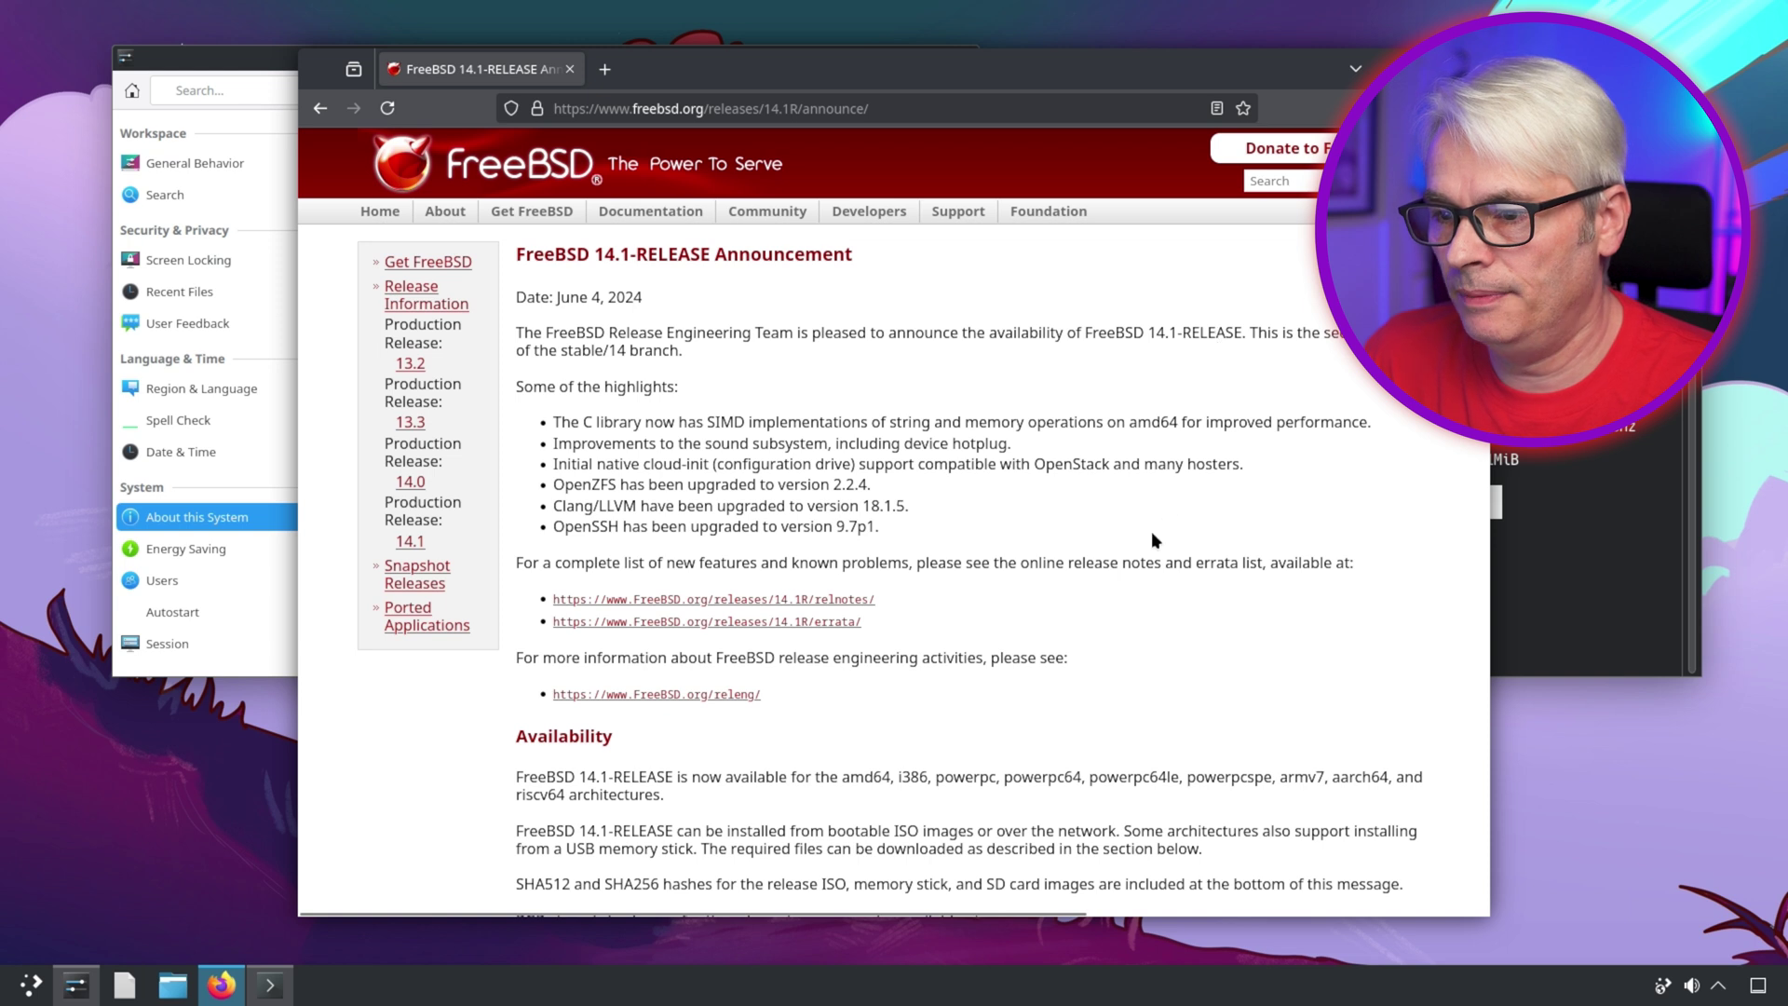
- Maximise the Firefox window showing the FreeBSD 14.1-RELEASE announcement
key(super+Page_Up)
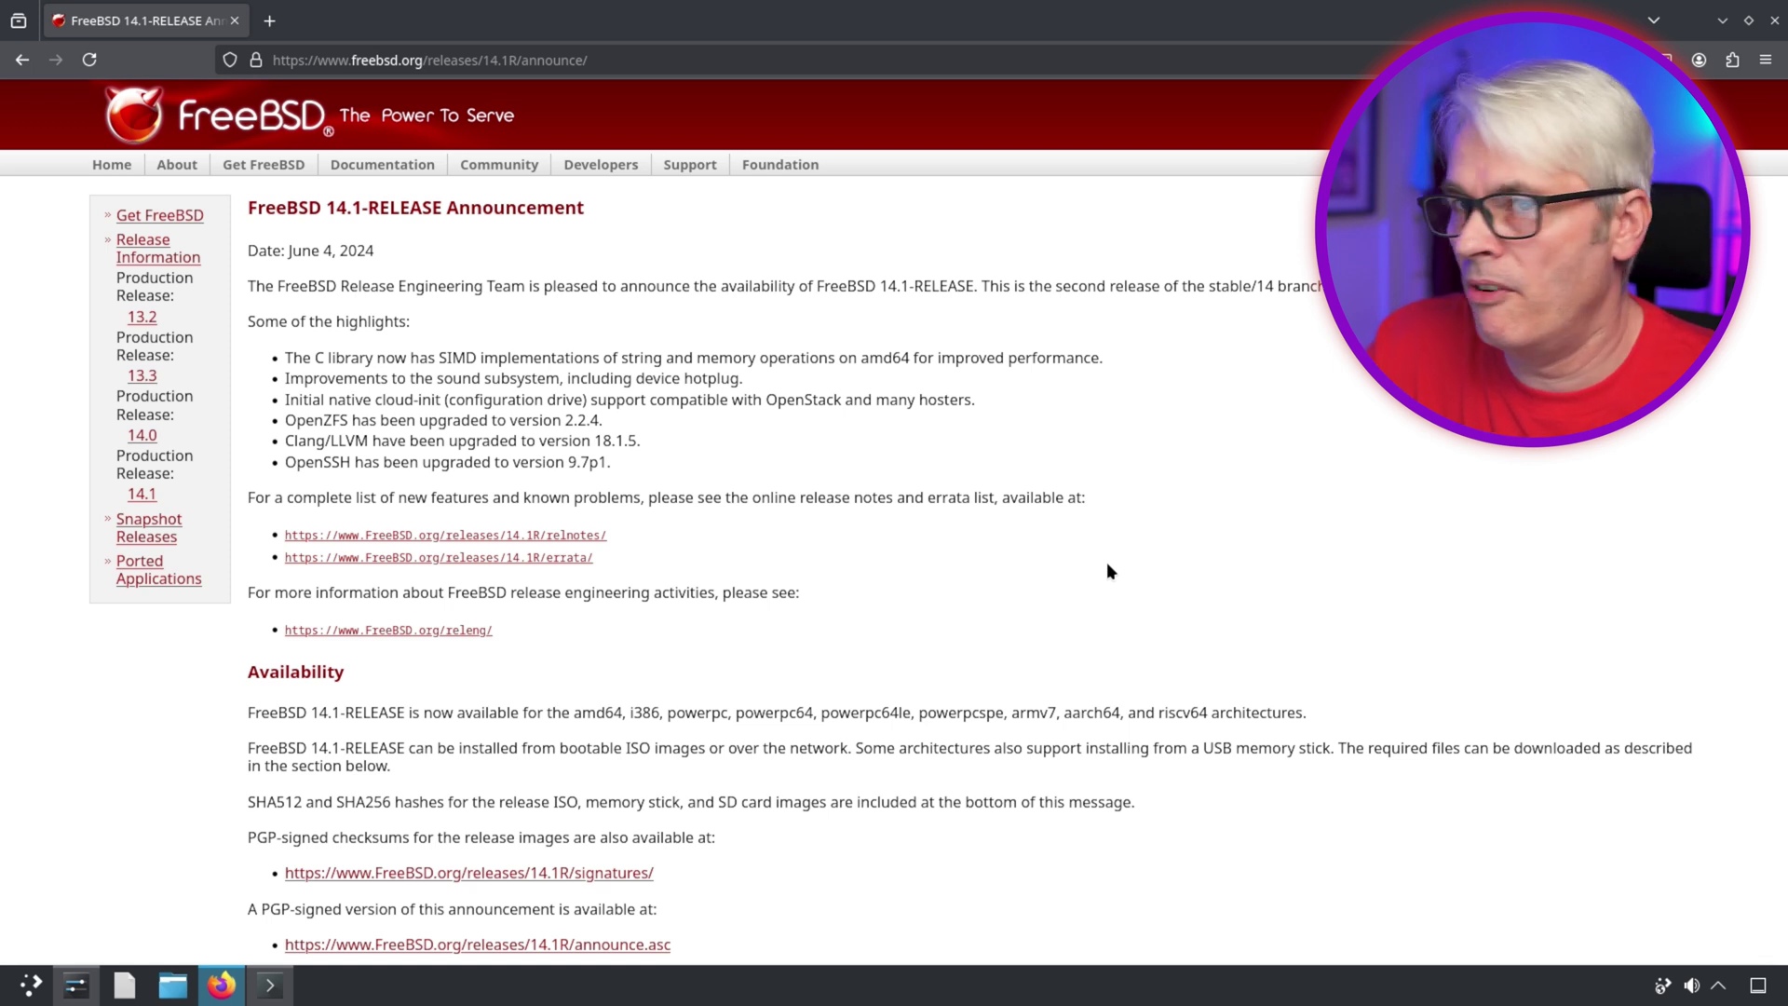
- Scroll the FreeBSD 14.1 announcement down to the Download section
scroll(1030, 527, down, 5)
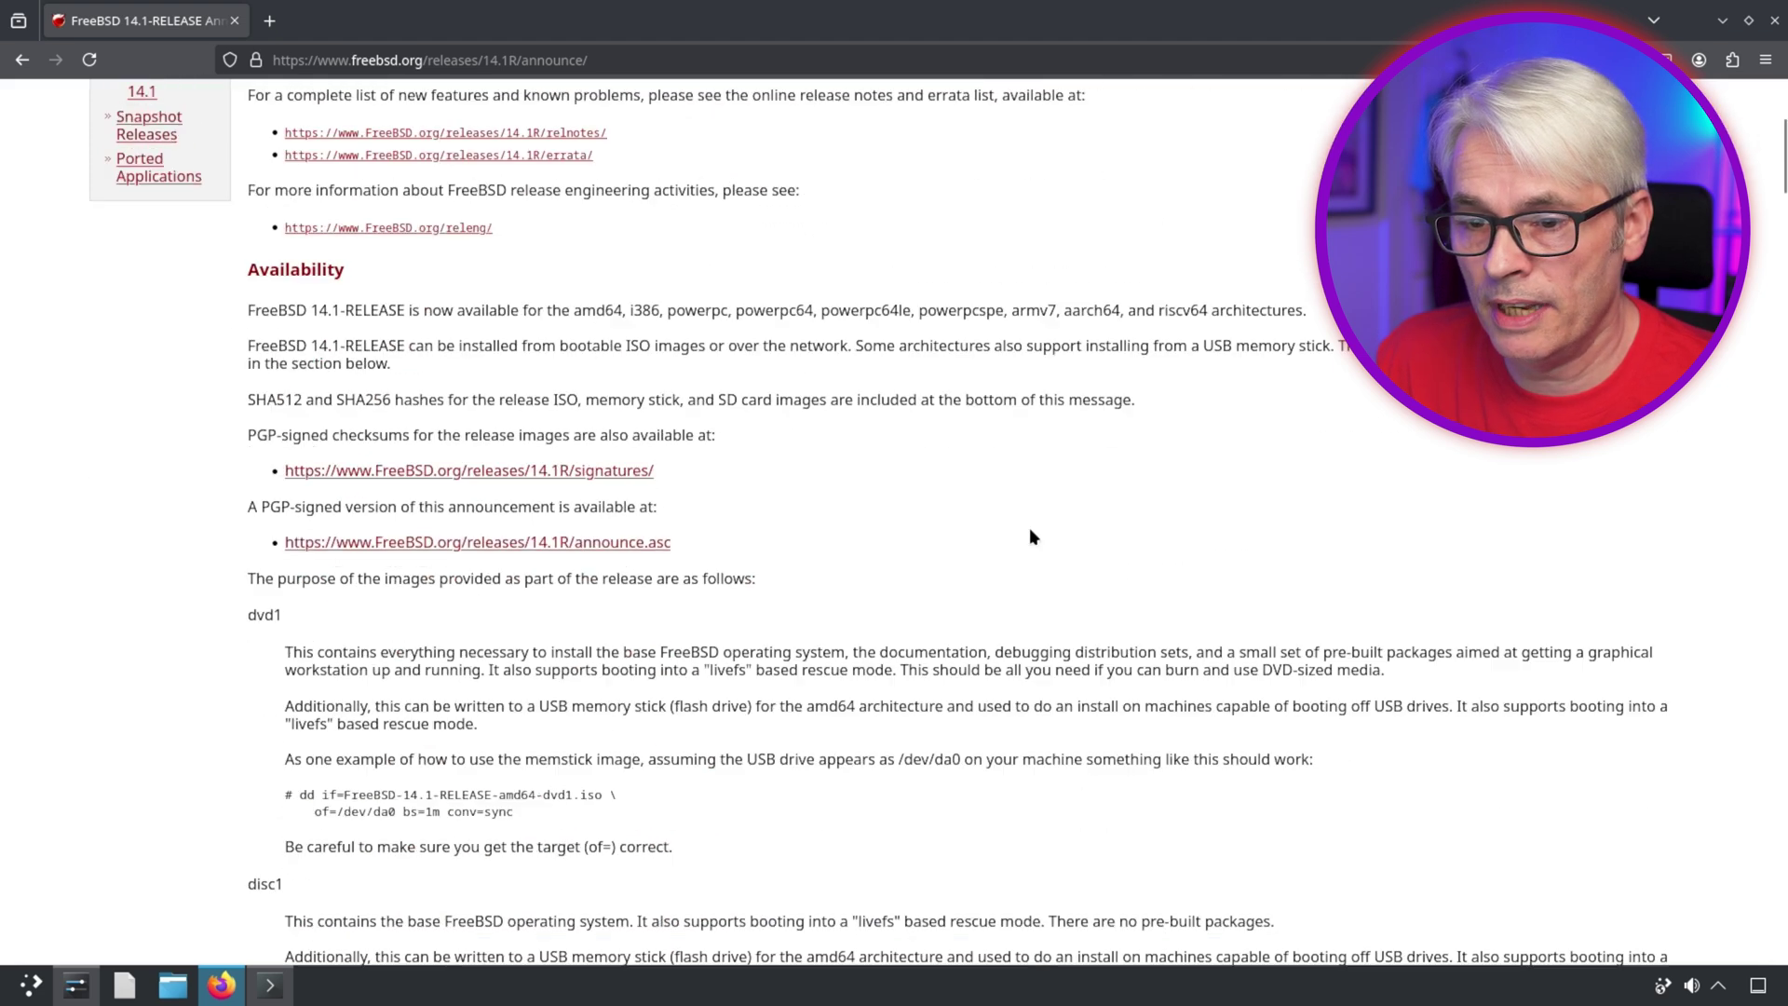
scroll(1031, 527, down, 10)
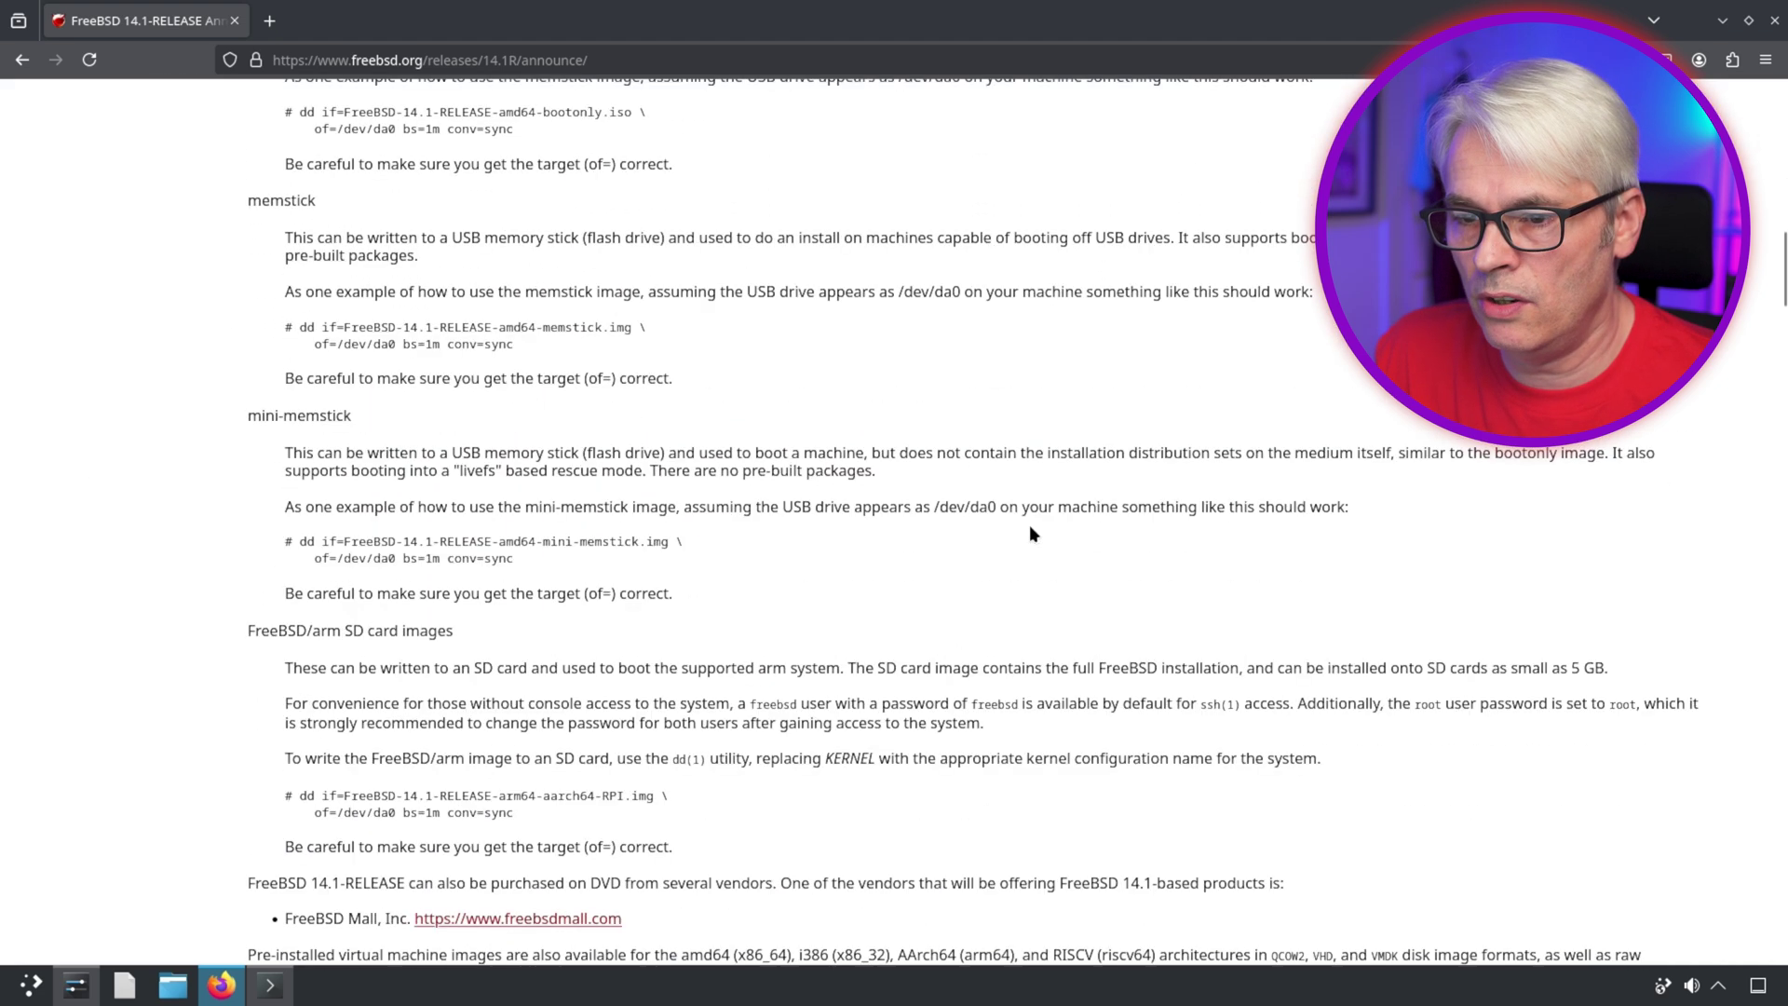
scroll(1030, 527, down, 12)
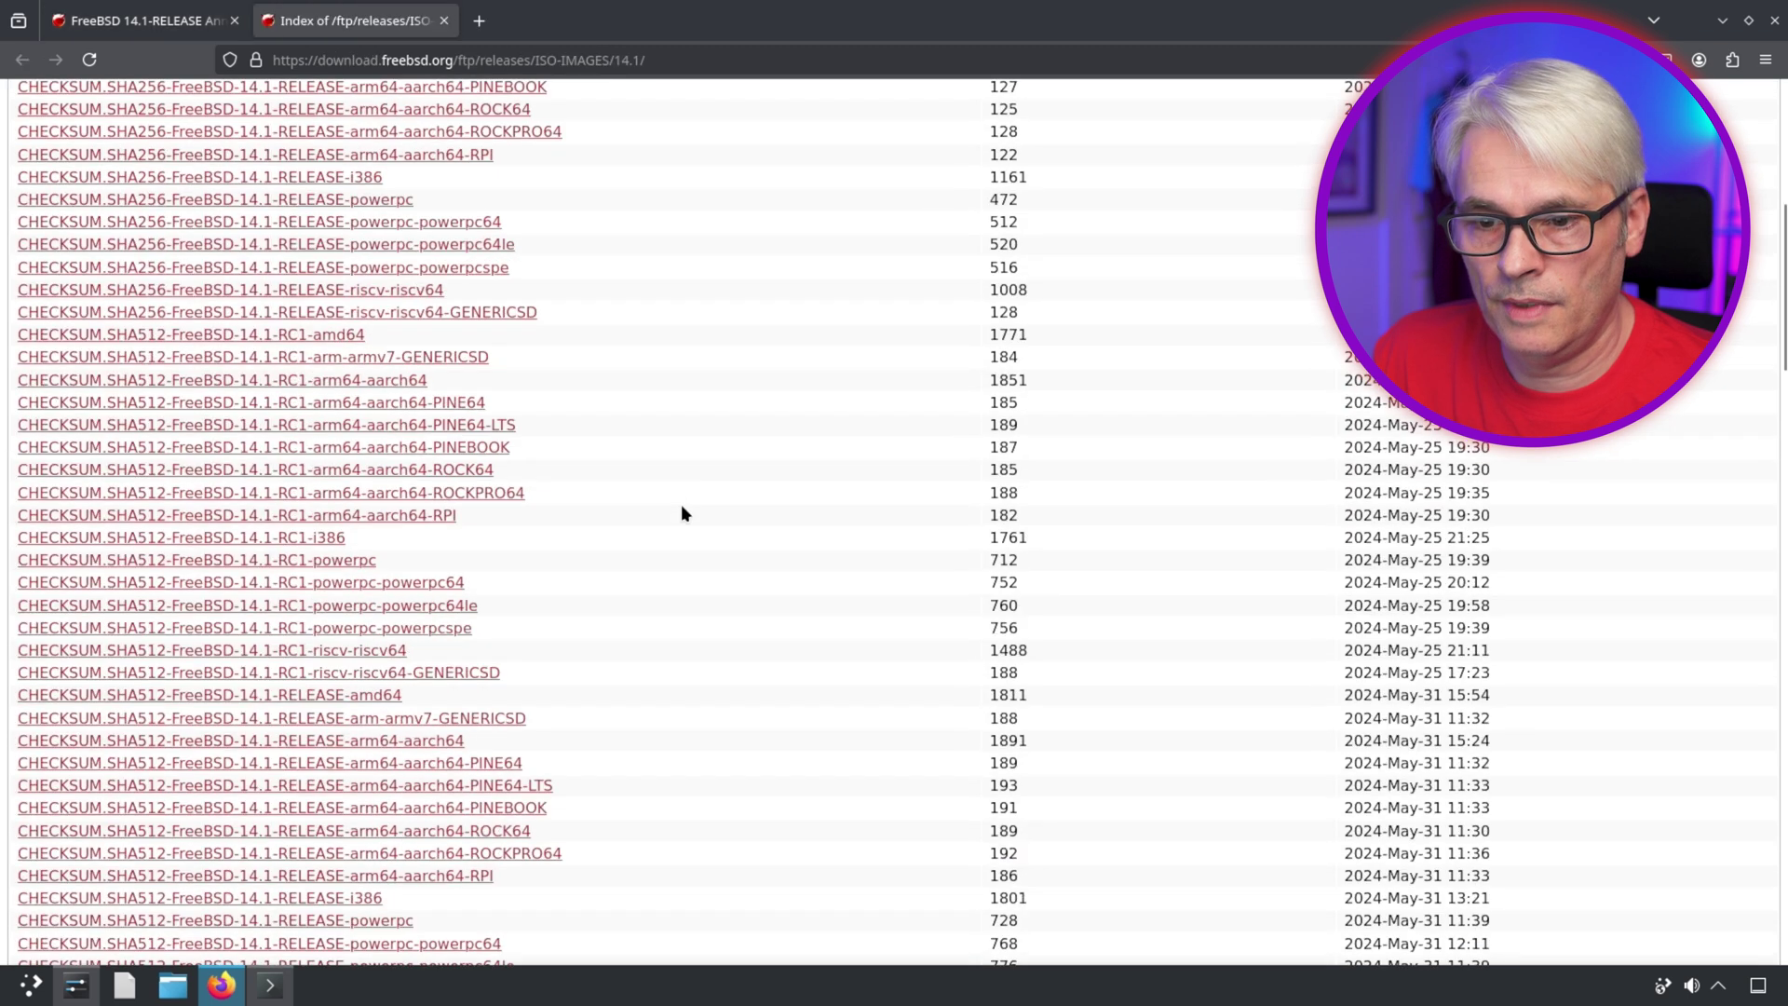
scroll(682, 512, down, 10)
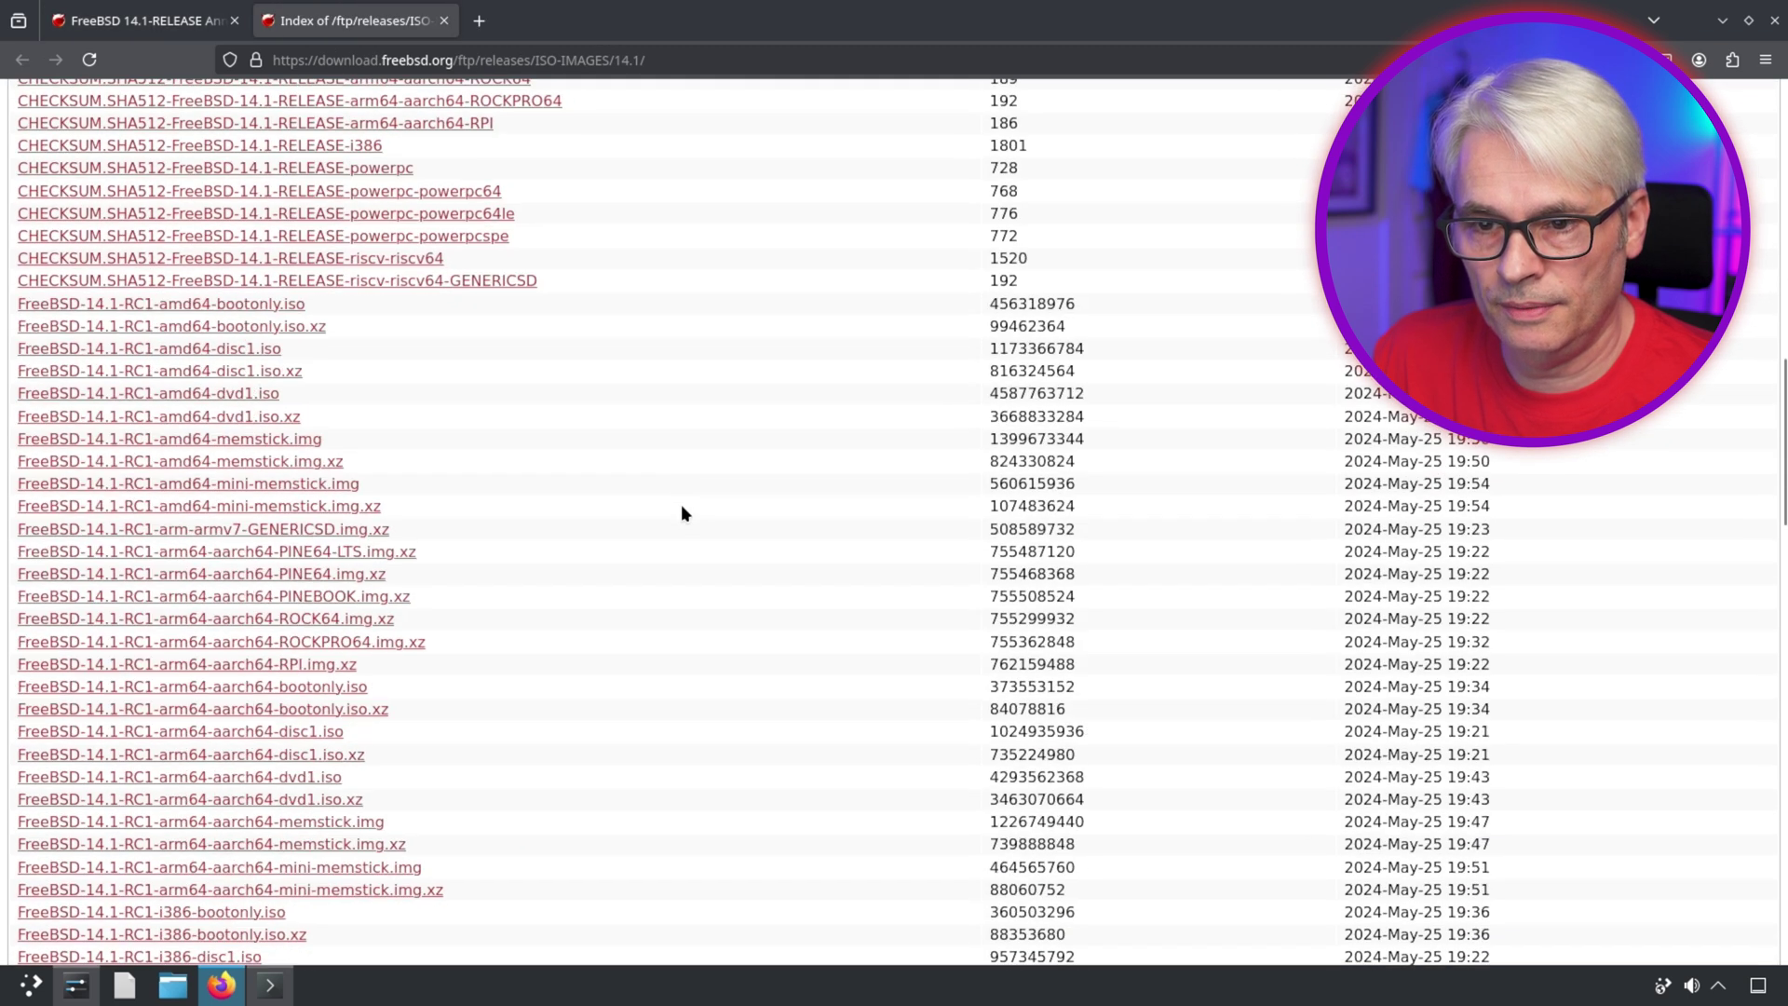
- Close the ISO-IMAGES listing tab and go back to the previous FreeBSD news page
scroll(652, 505, up, 5)
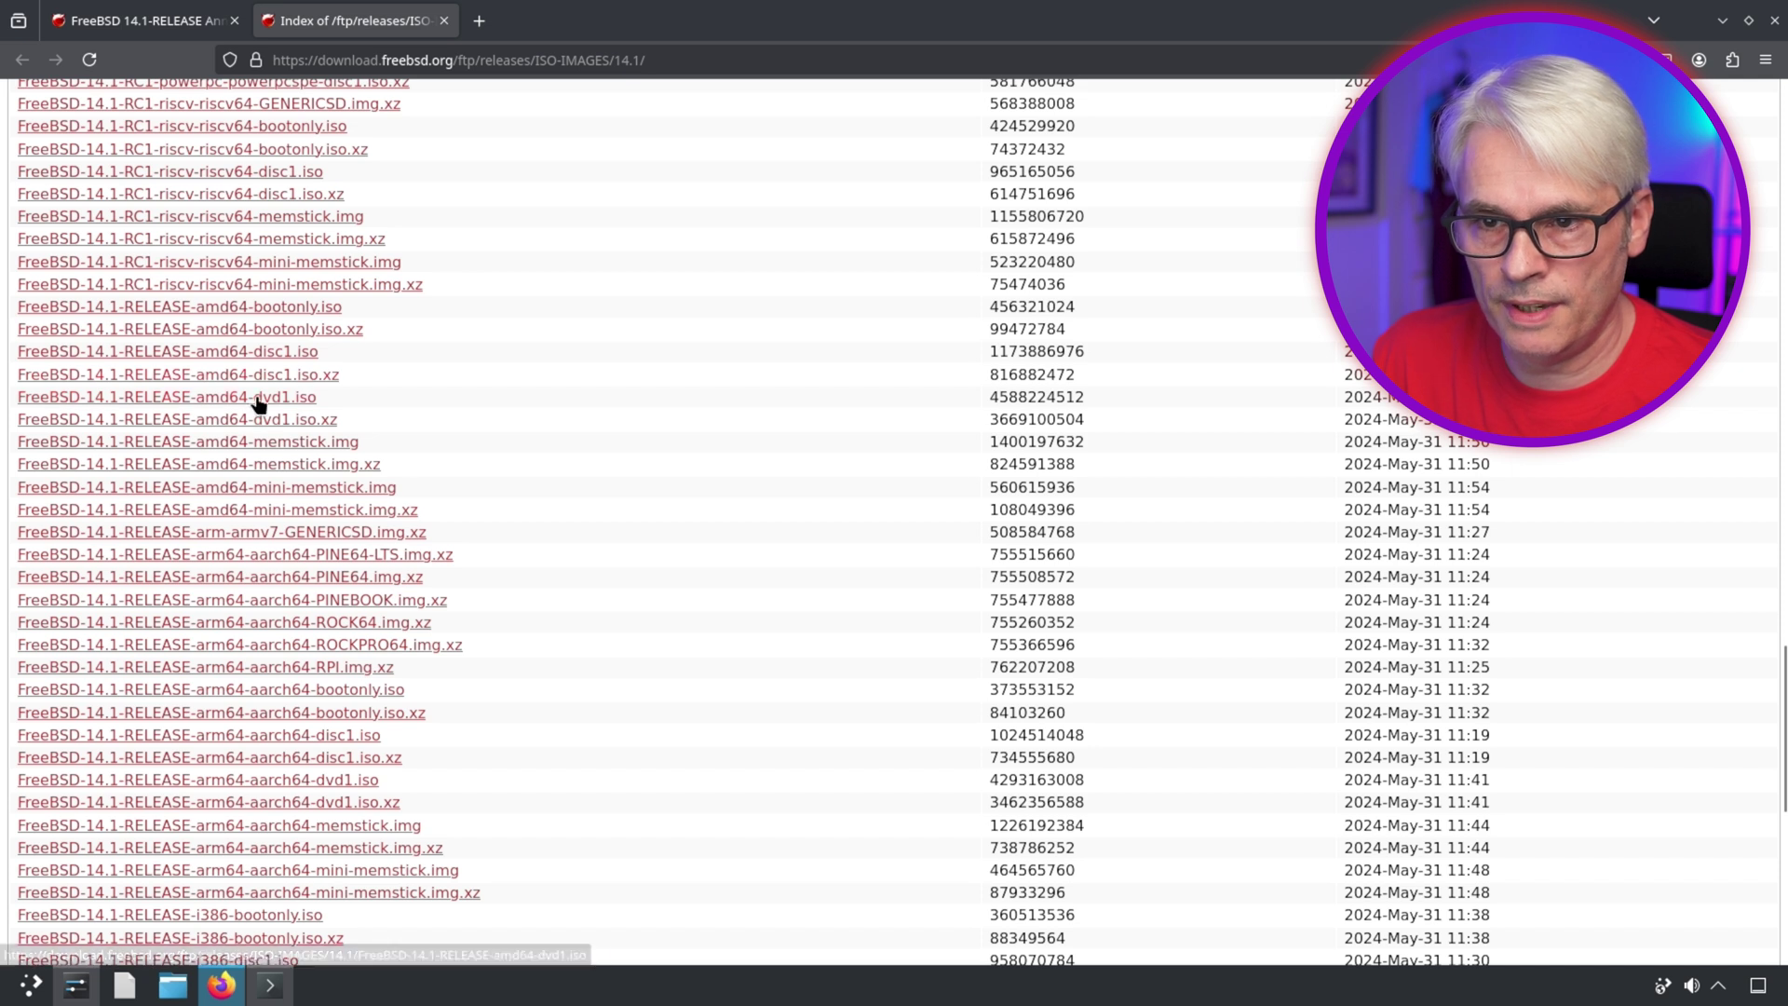
key(ctrl+w)
scroll(855, 446, down, 5)
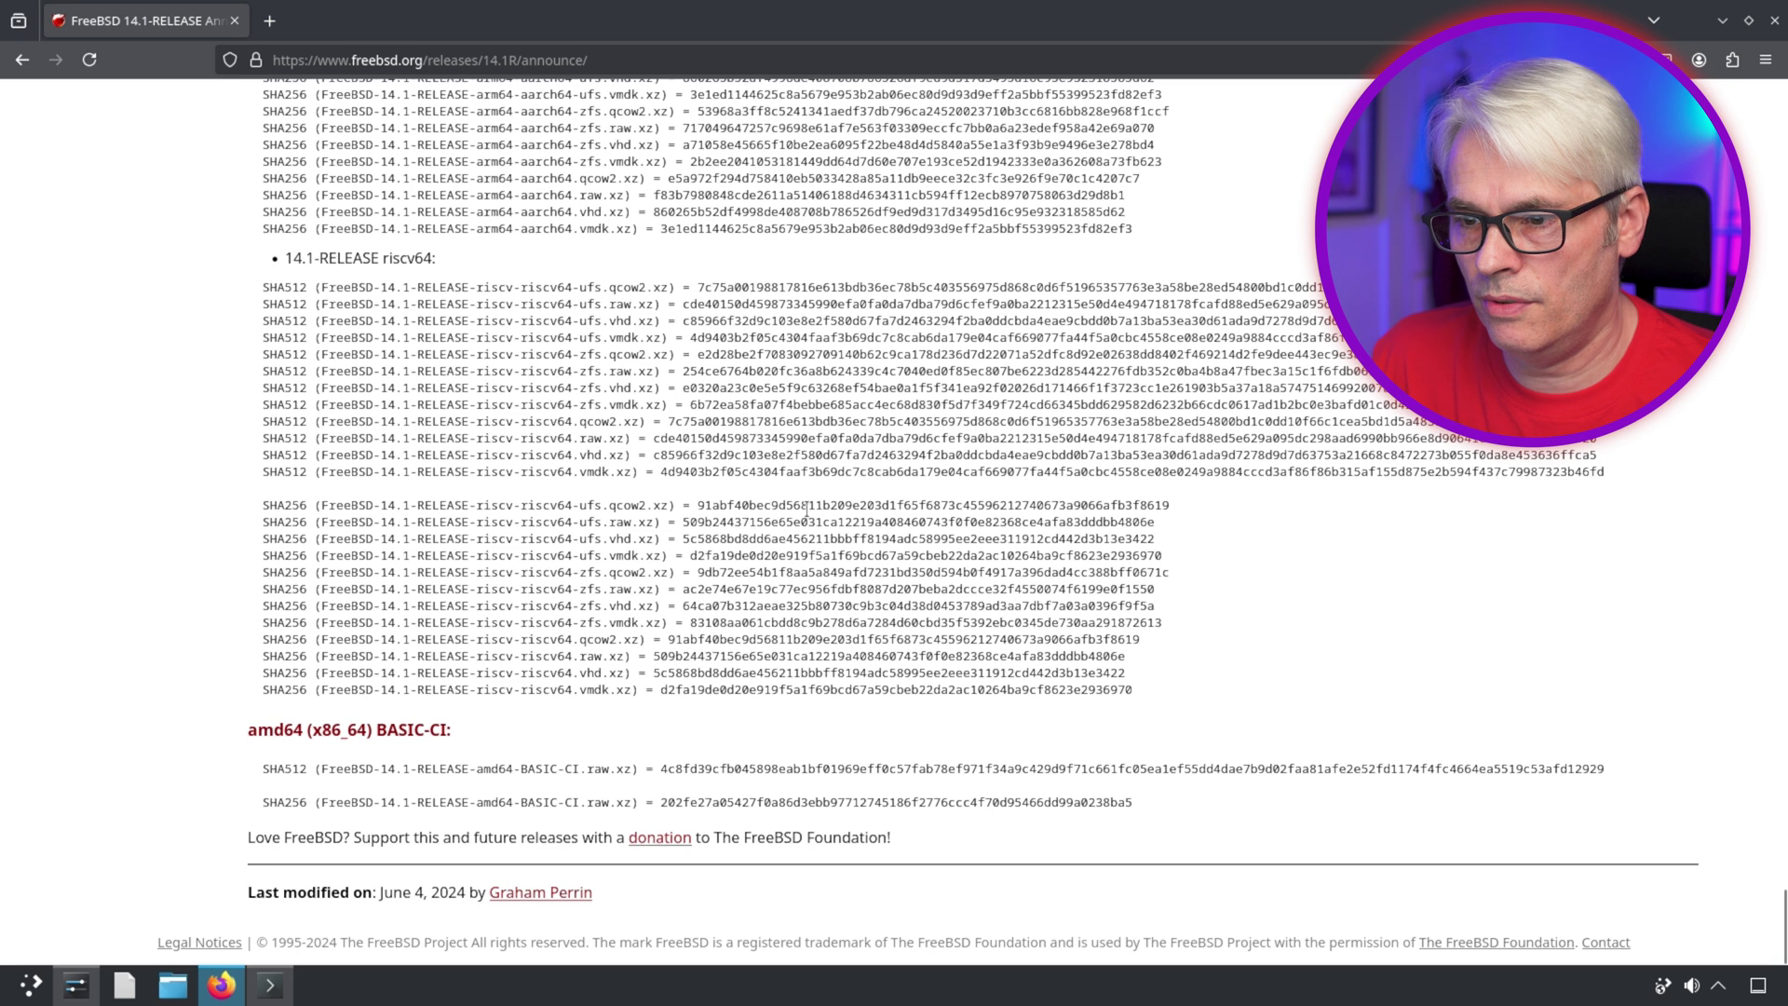
scroll(778, 526, up, 15)
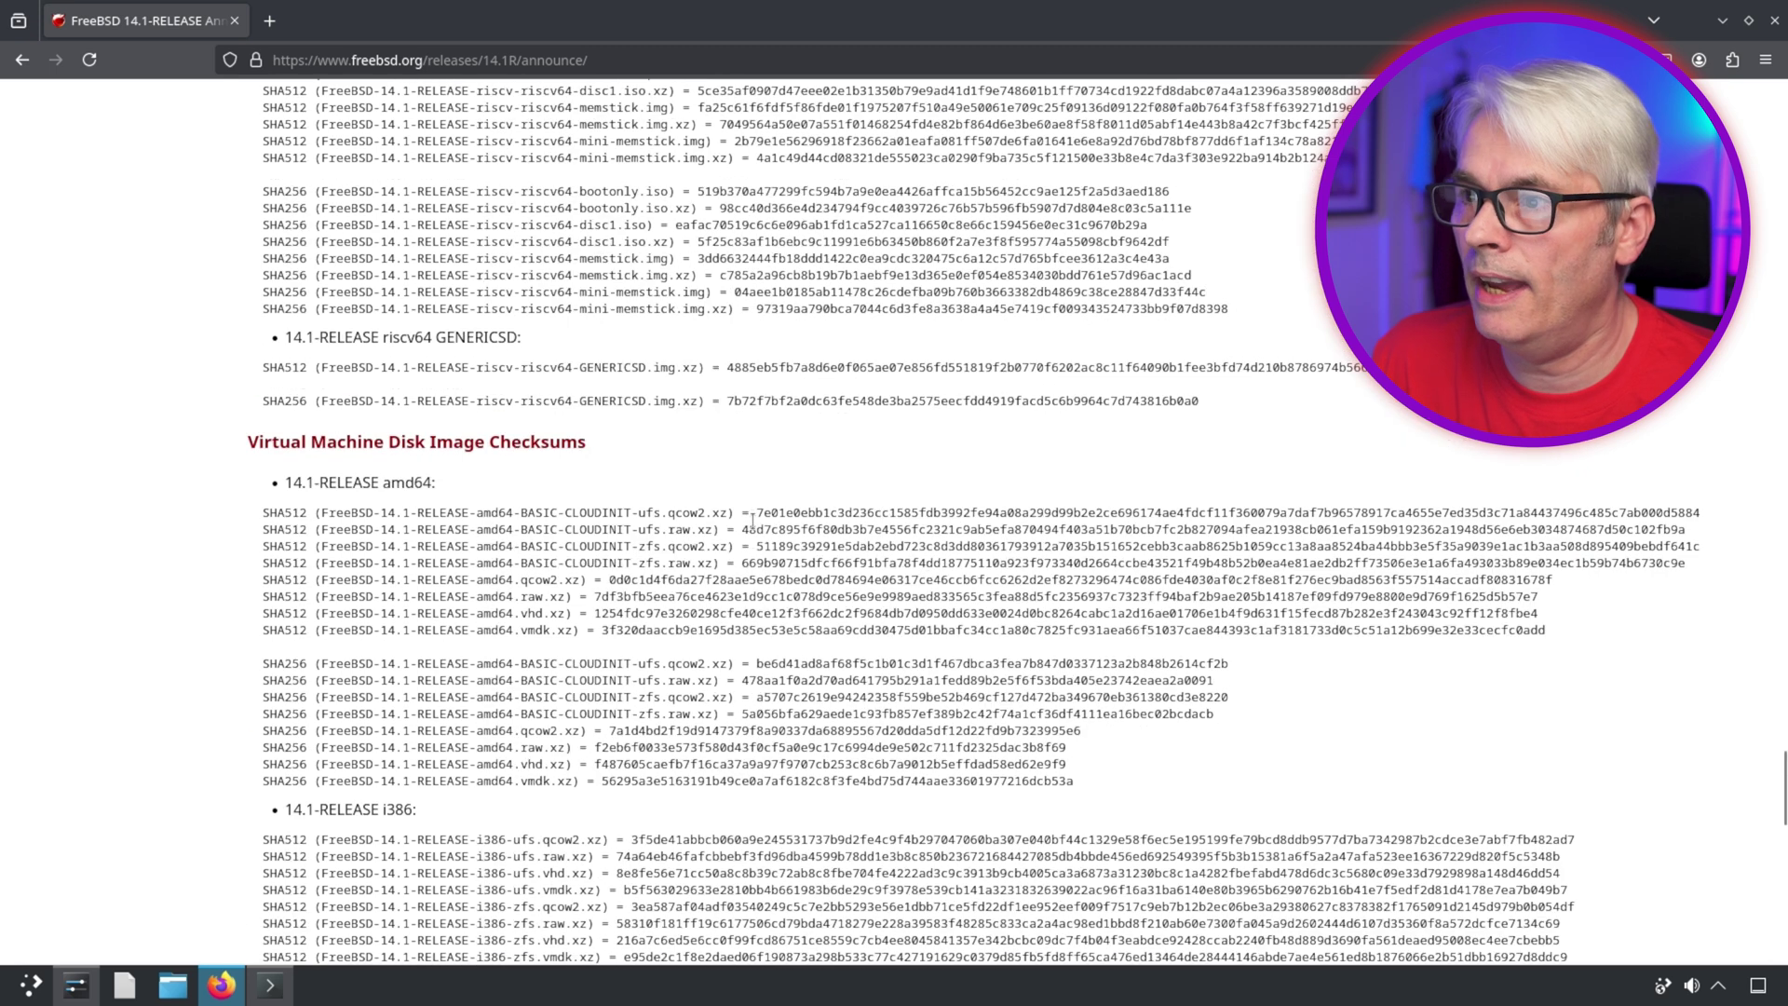
scroll(750, 528, up, 6)
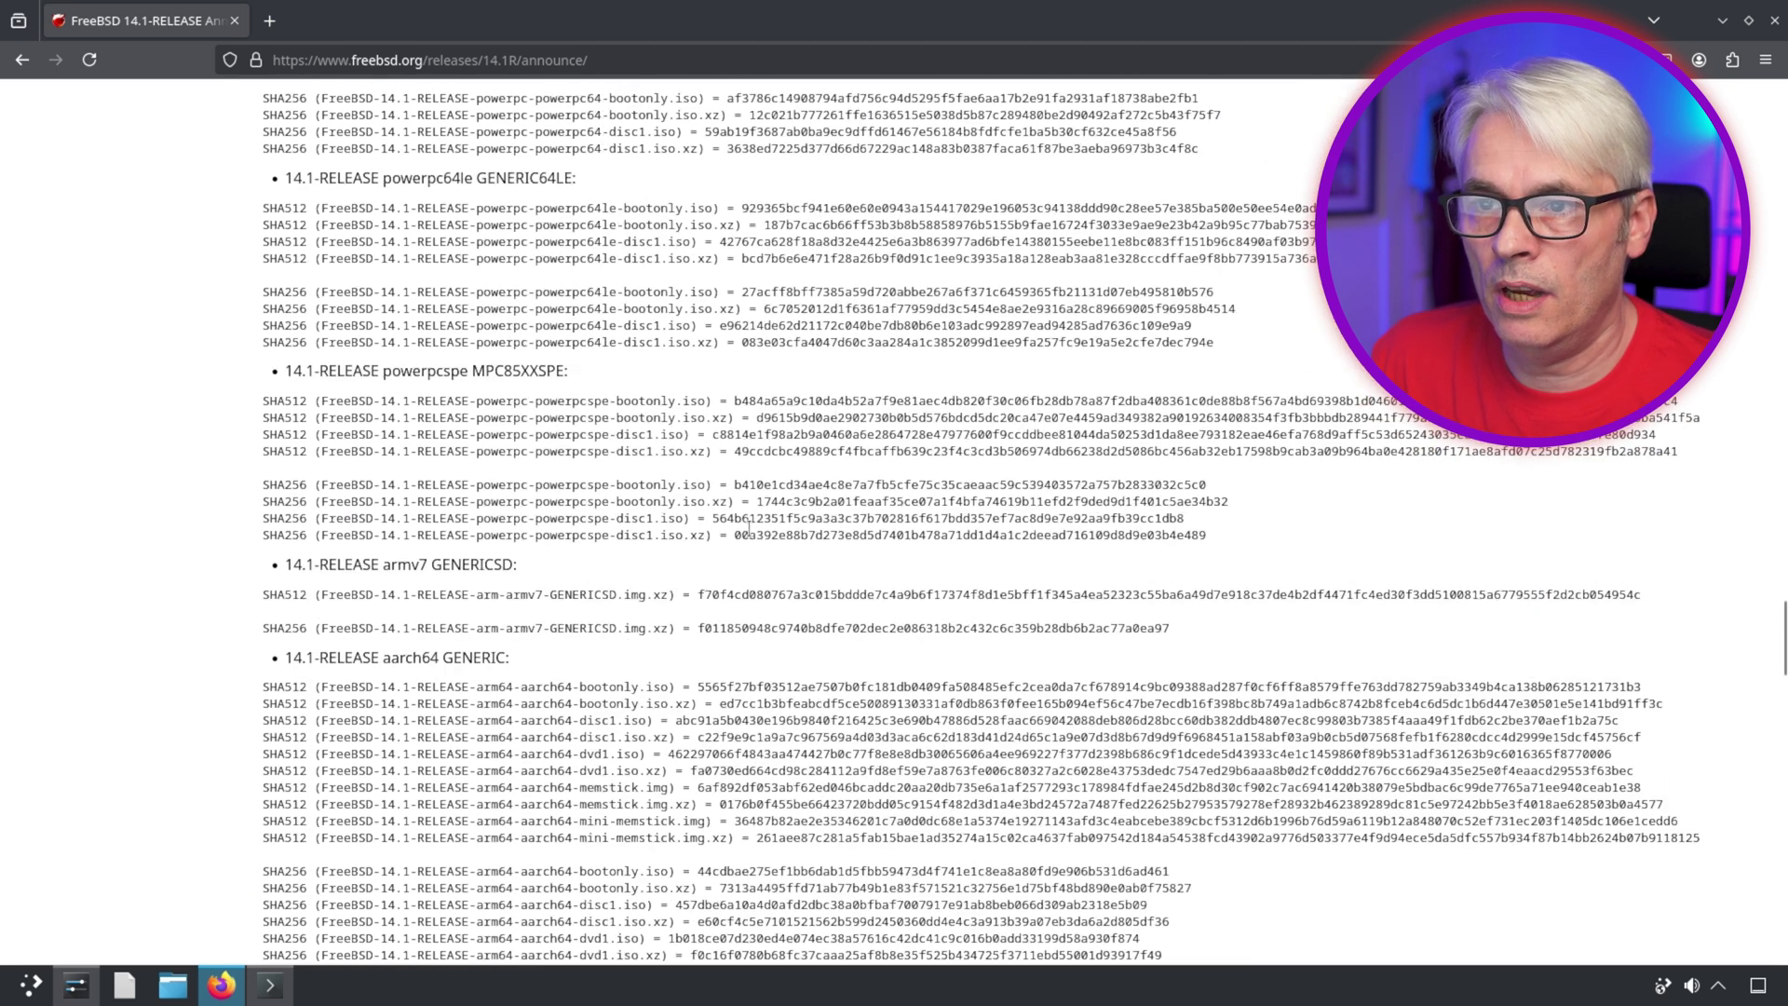
key(alt+Left)
key(alt+Left)
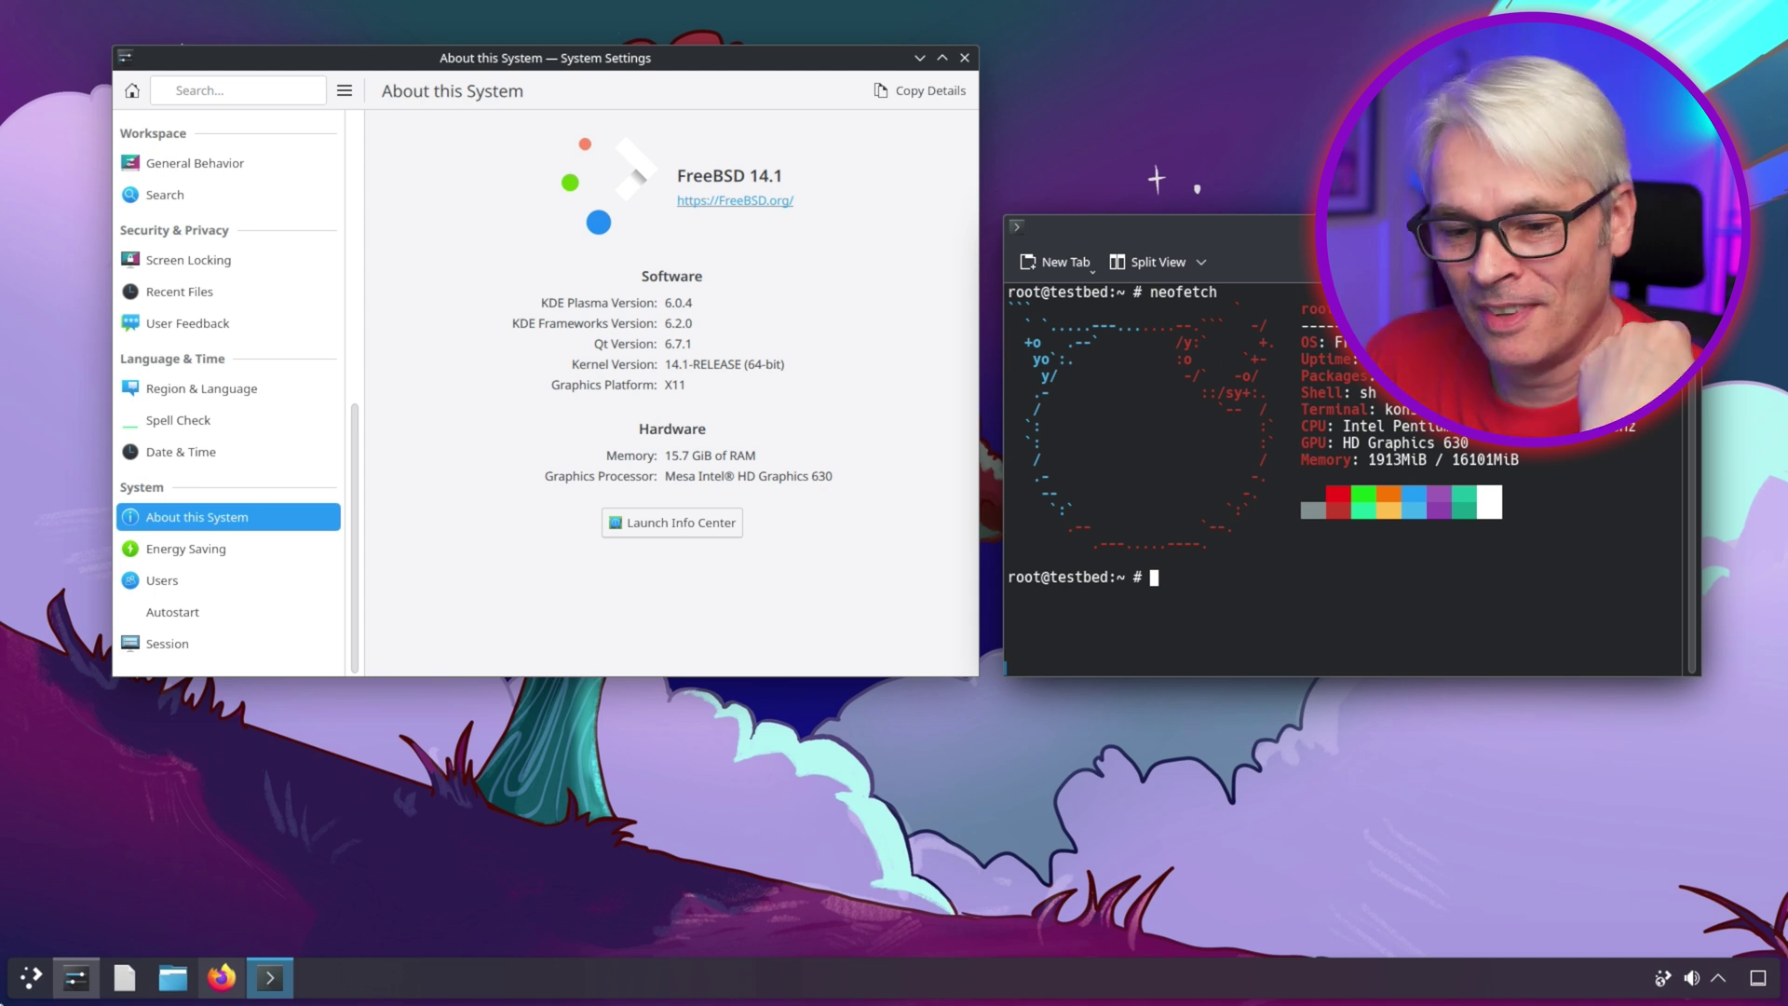
click(32, 978)
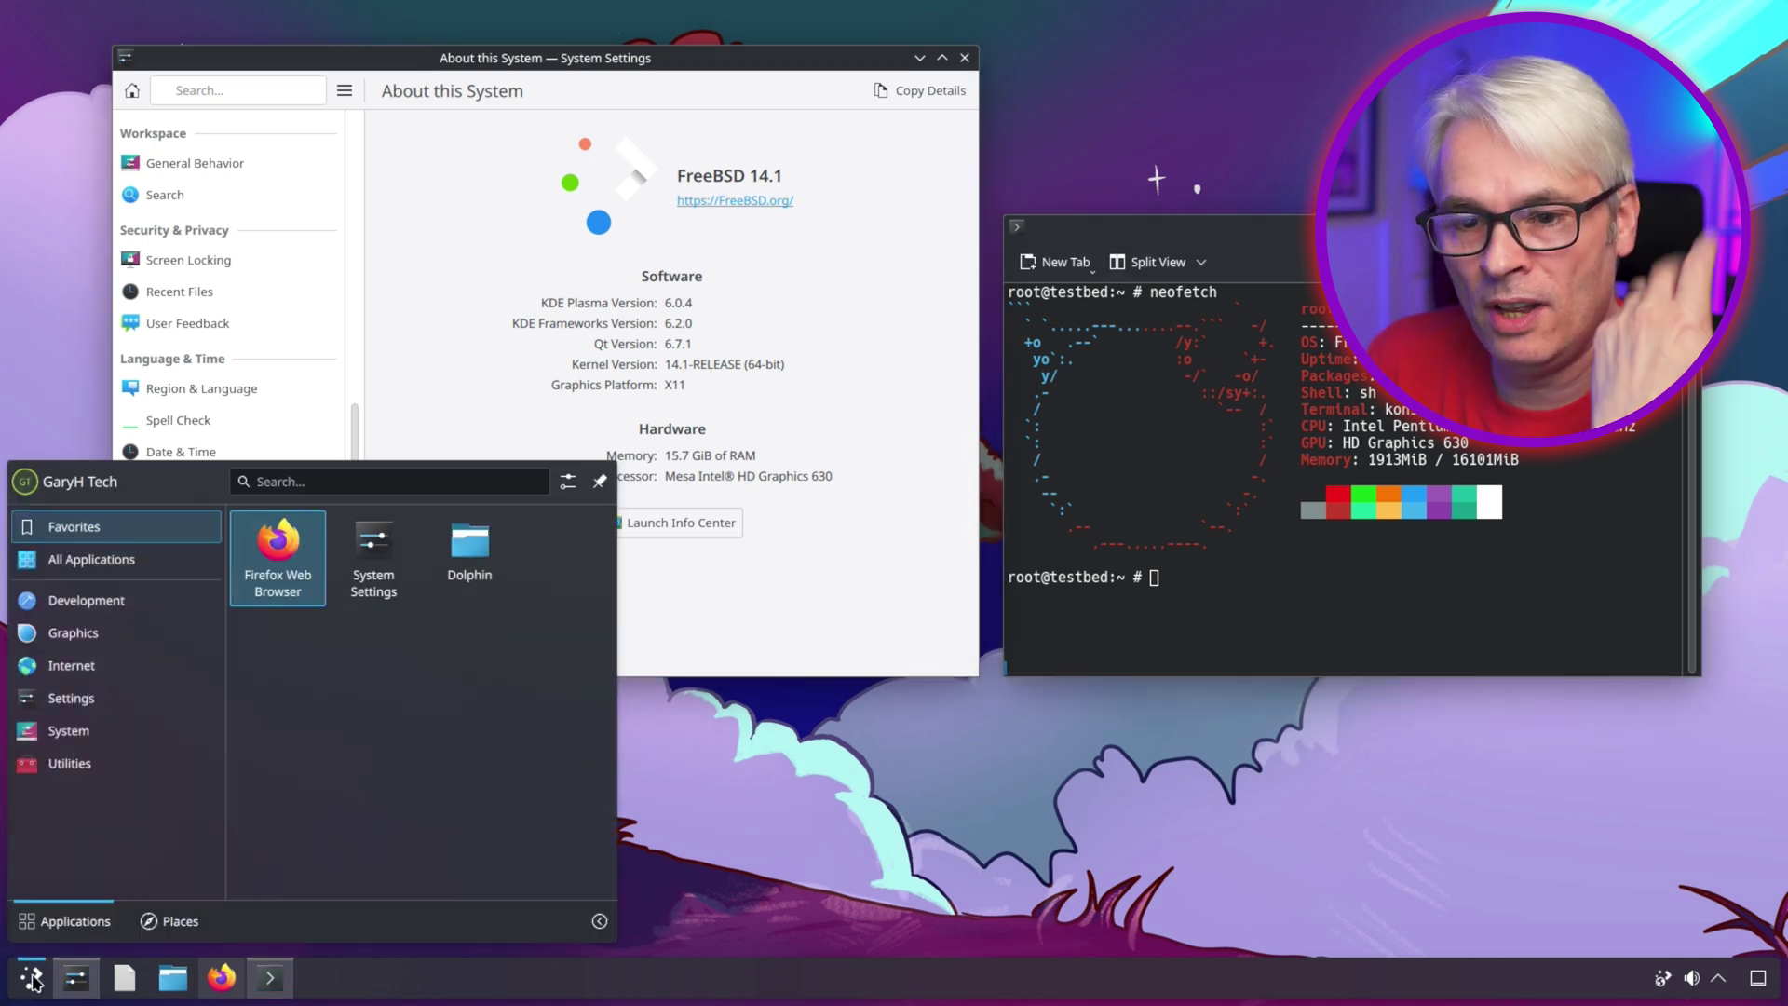
mouse_move(72, 777)
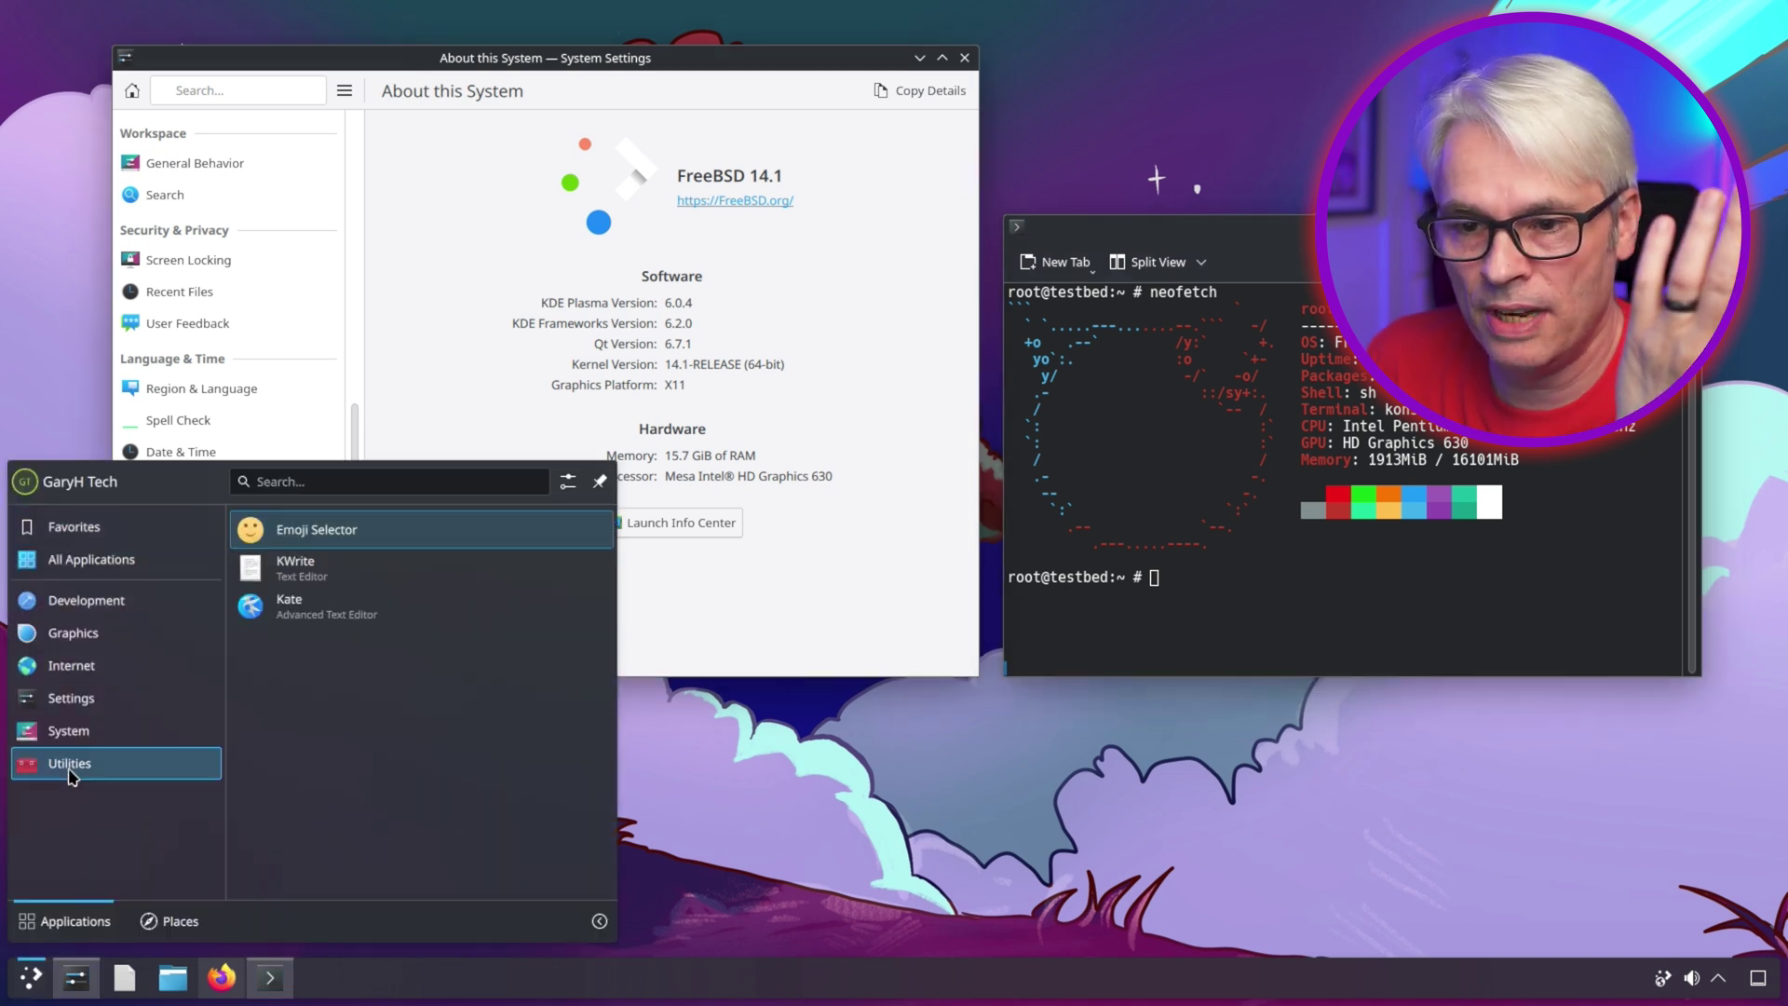
mouse_move(82, 715)
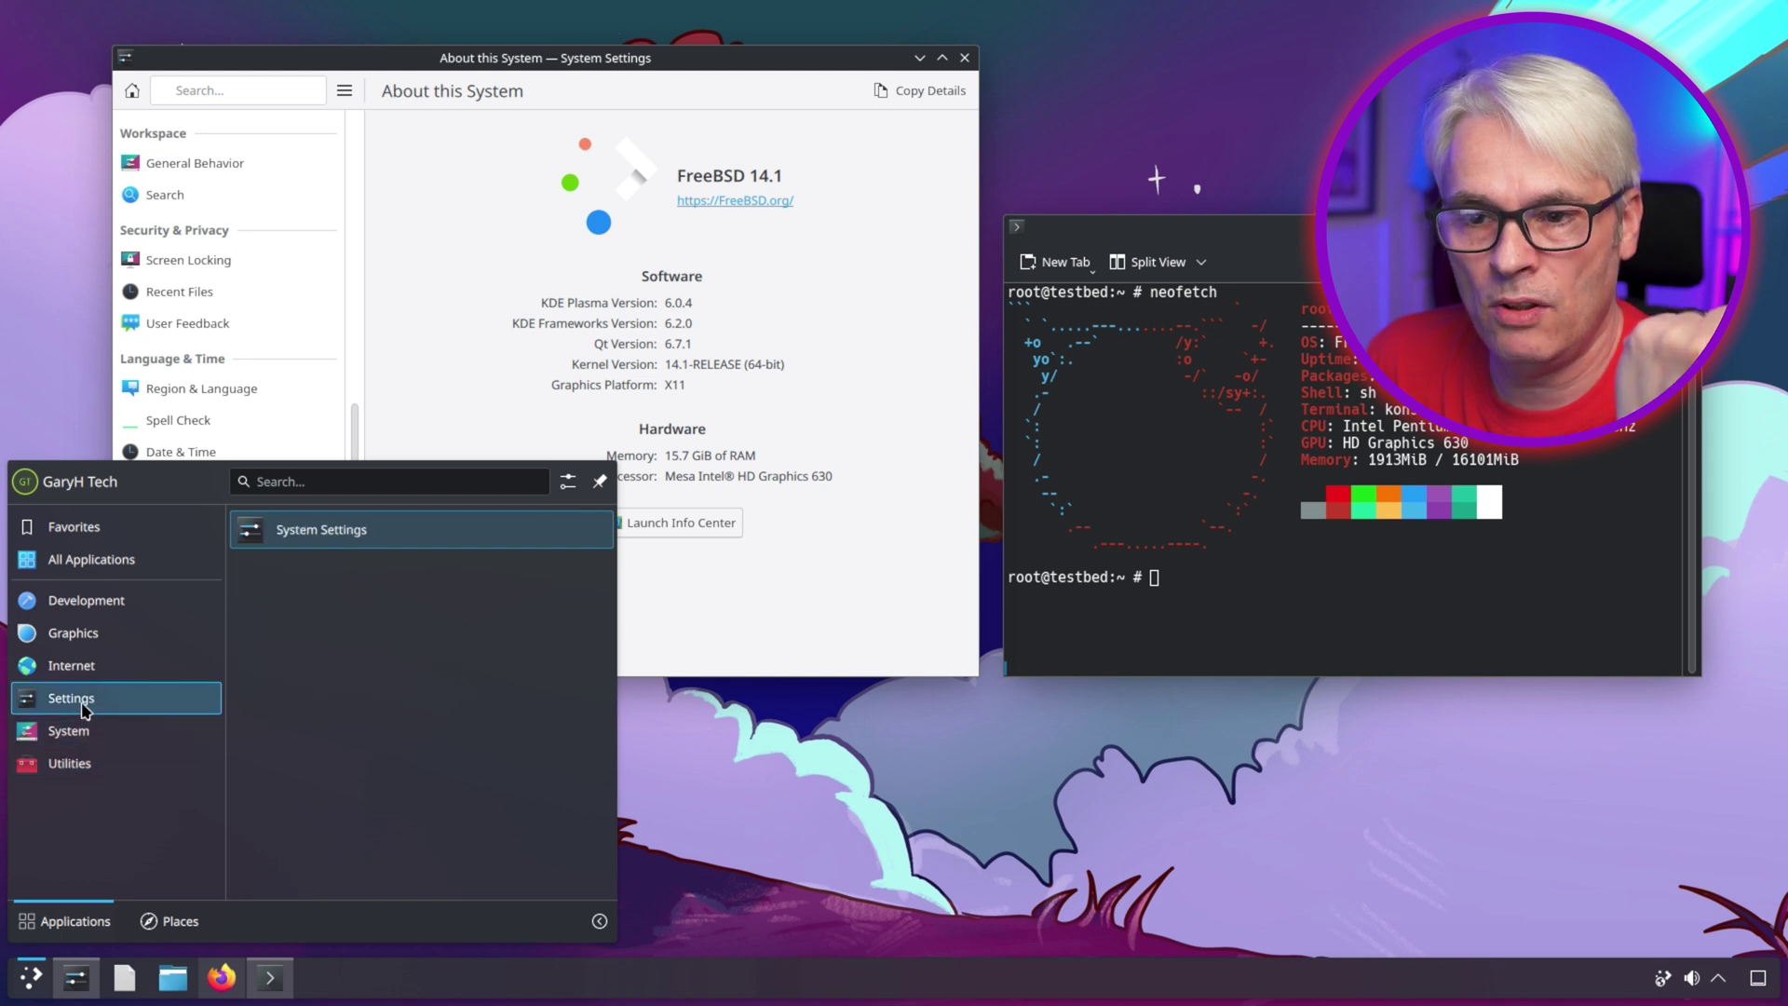
mouse_move(90, 677)
mouse_move(97, 638)
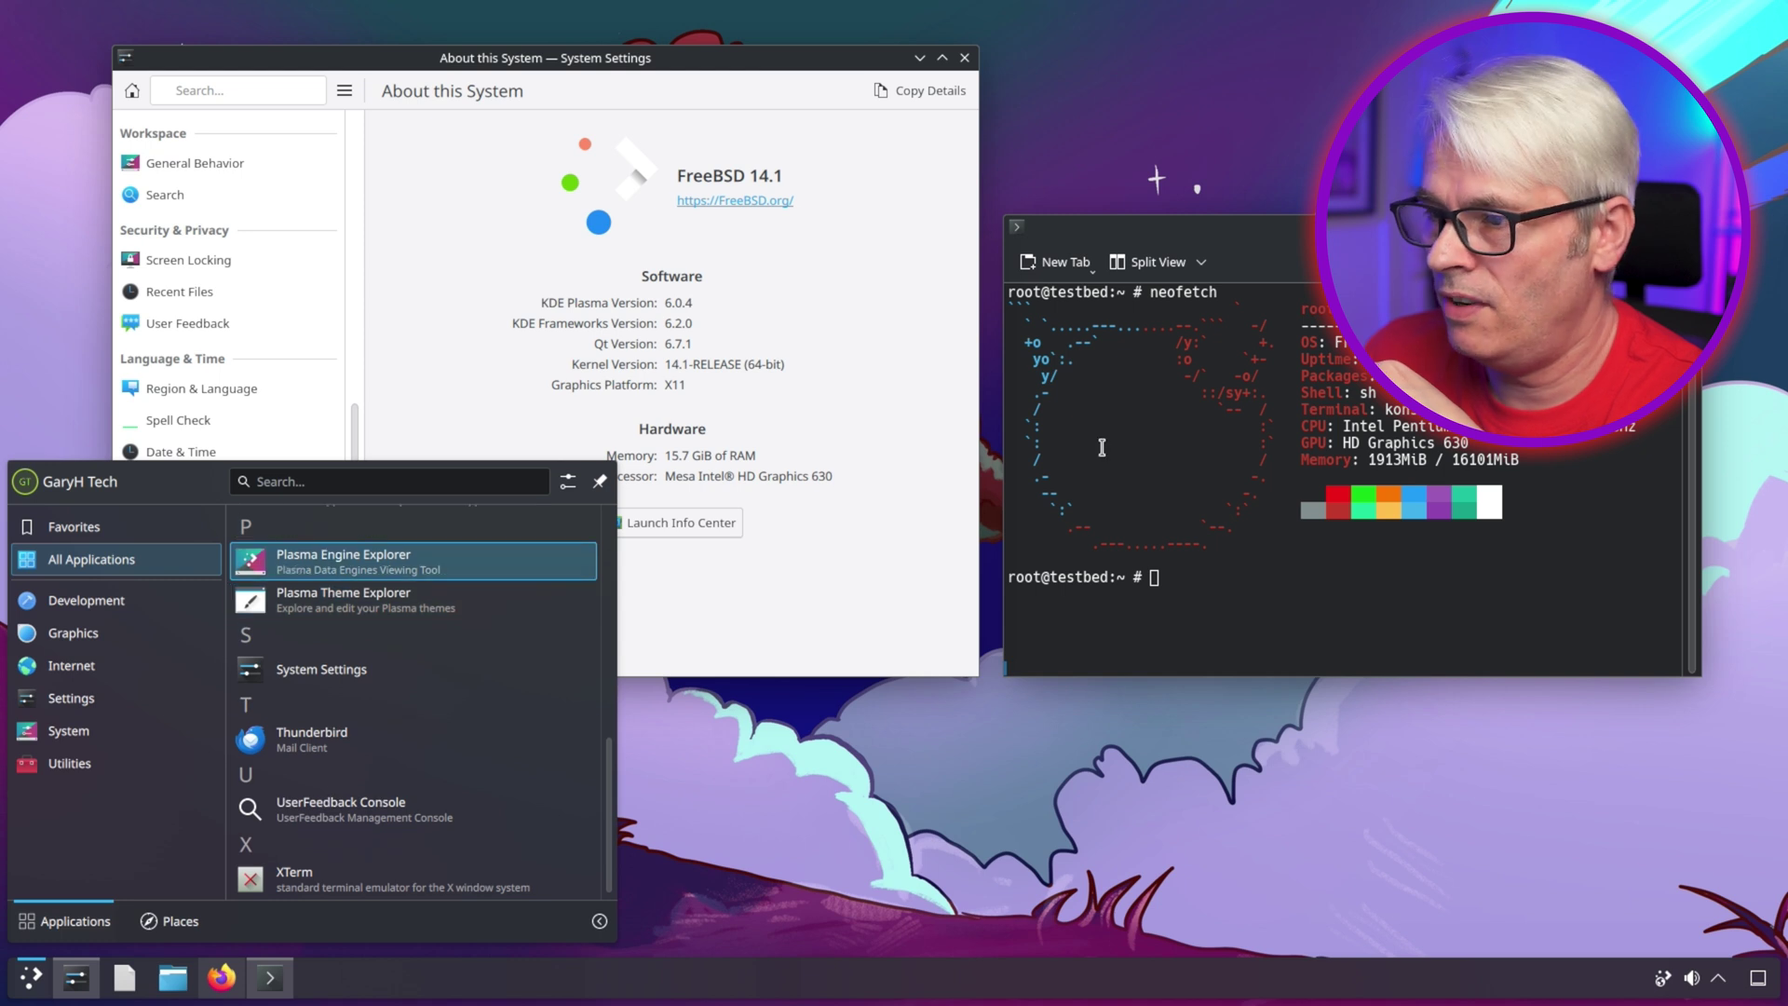
click(1262, 621)
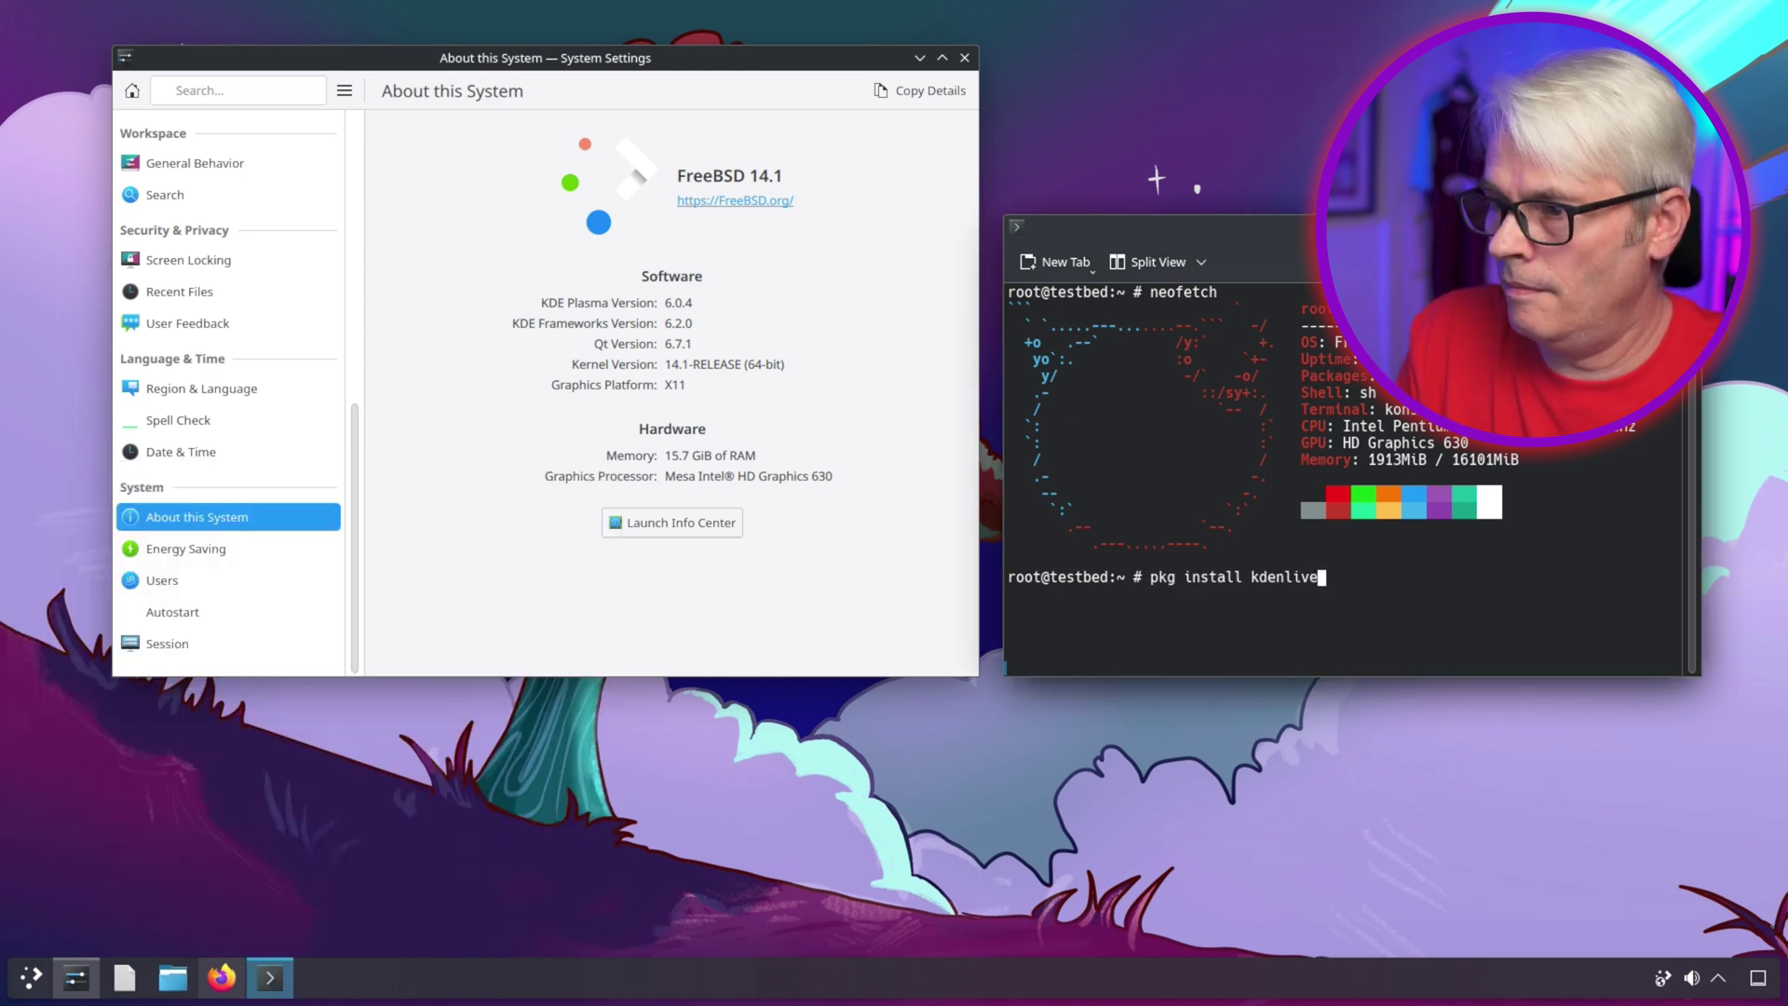
- Start installing kdenlive, confirm with y, then decline with N over the 63 package removals
key(Return)
scroll(1269, 567, up, 20)
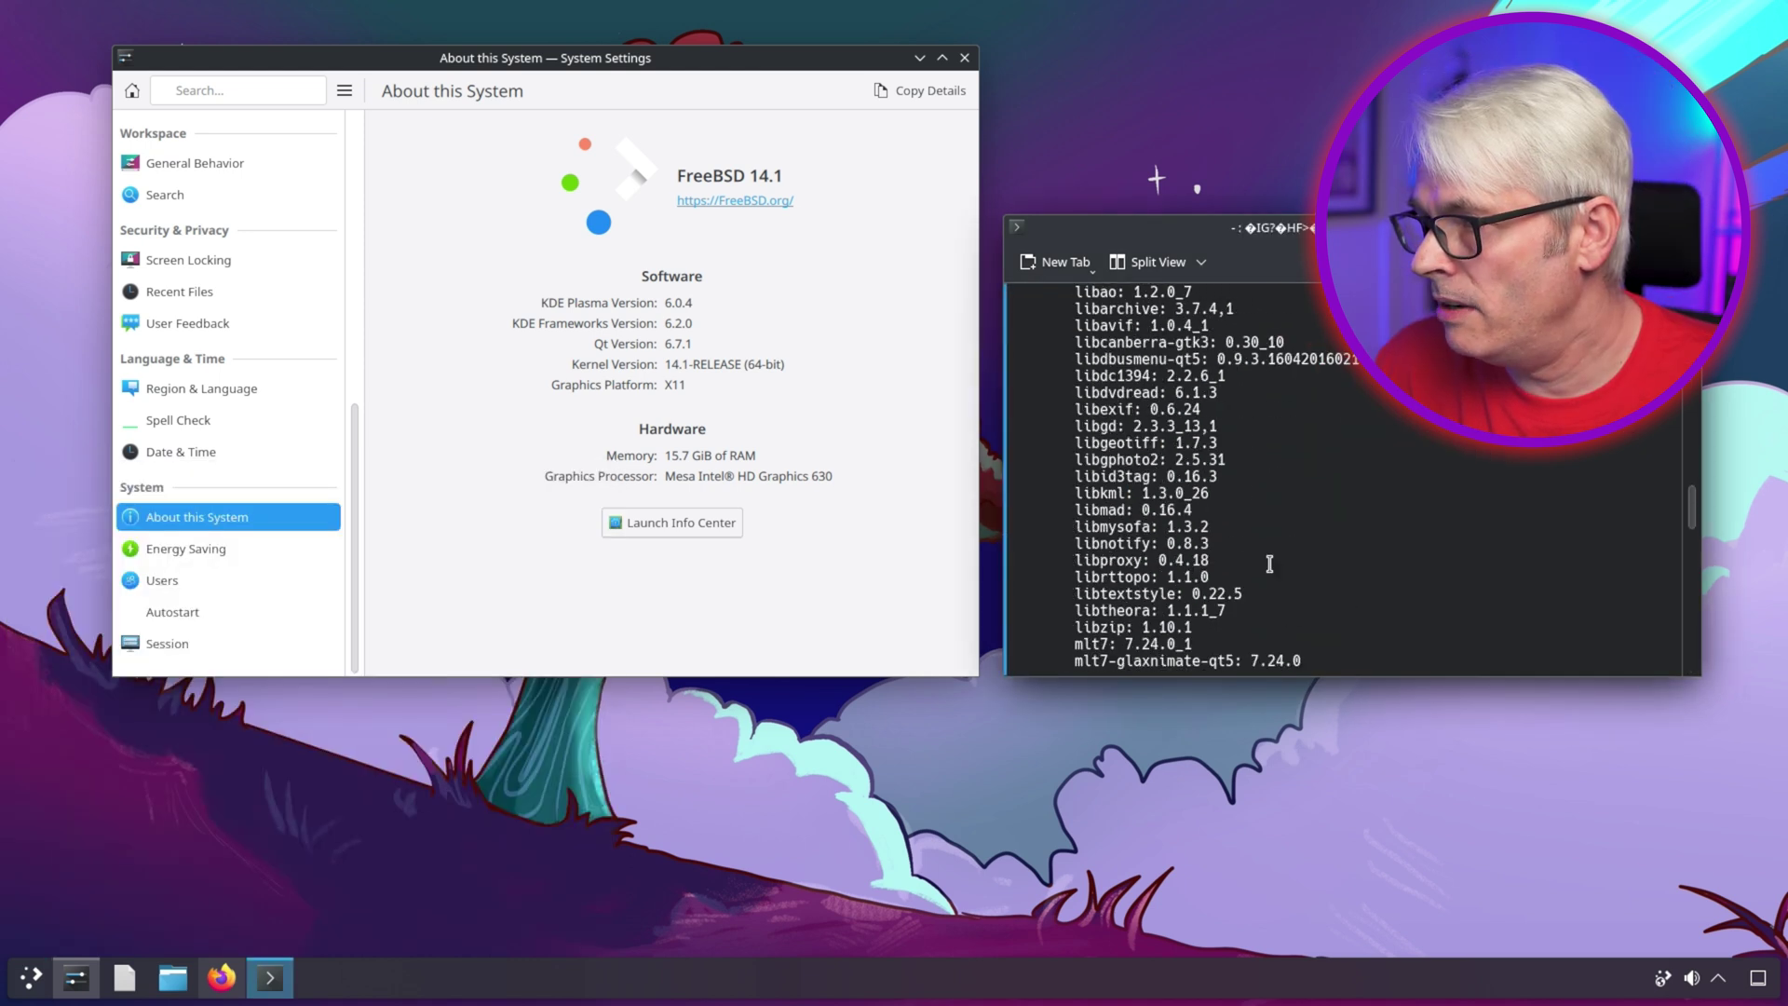
scroll(1269, 567, down, 20)
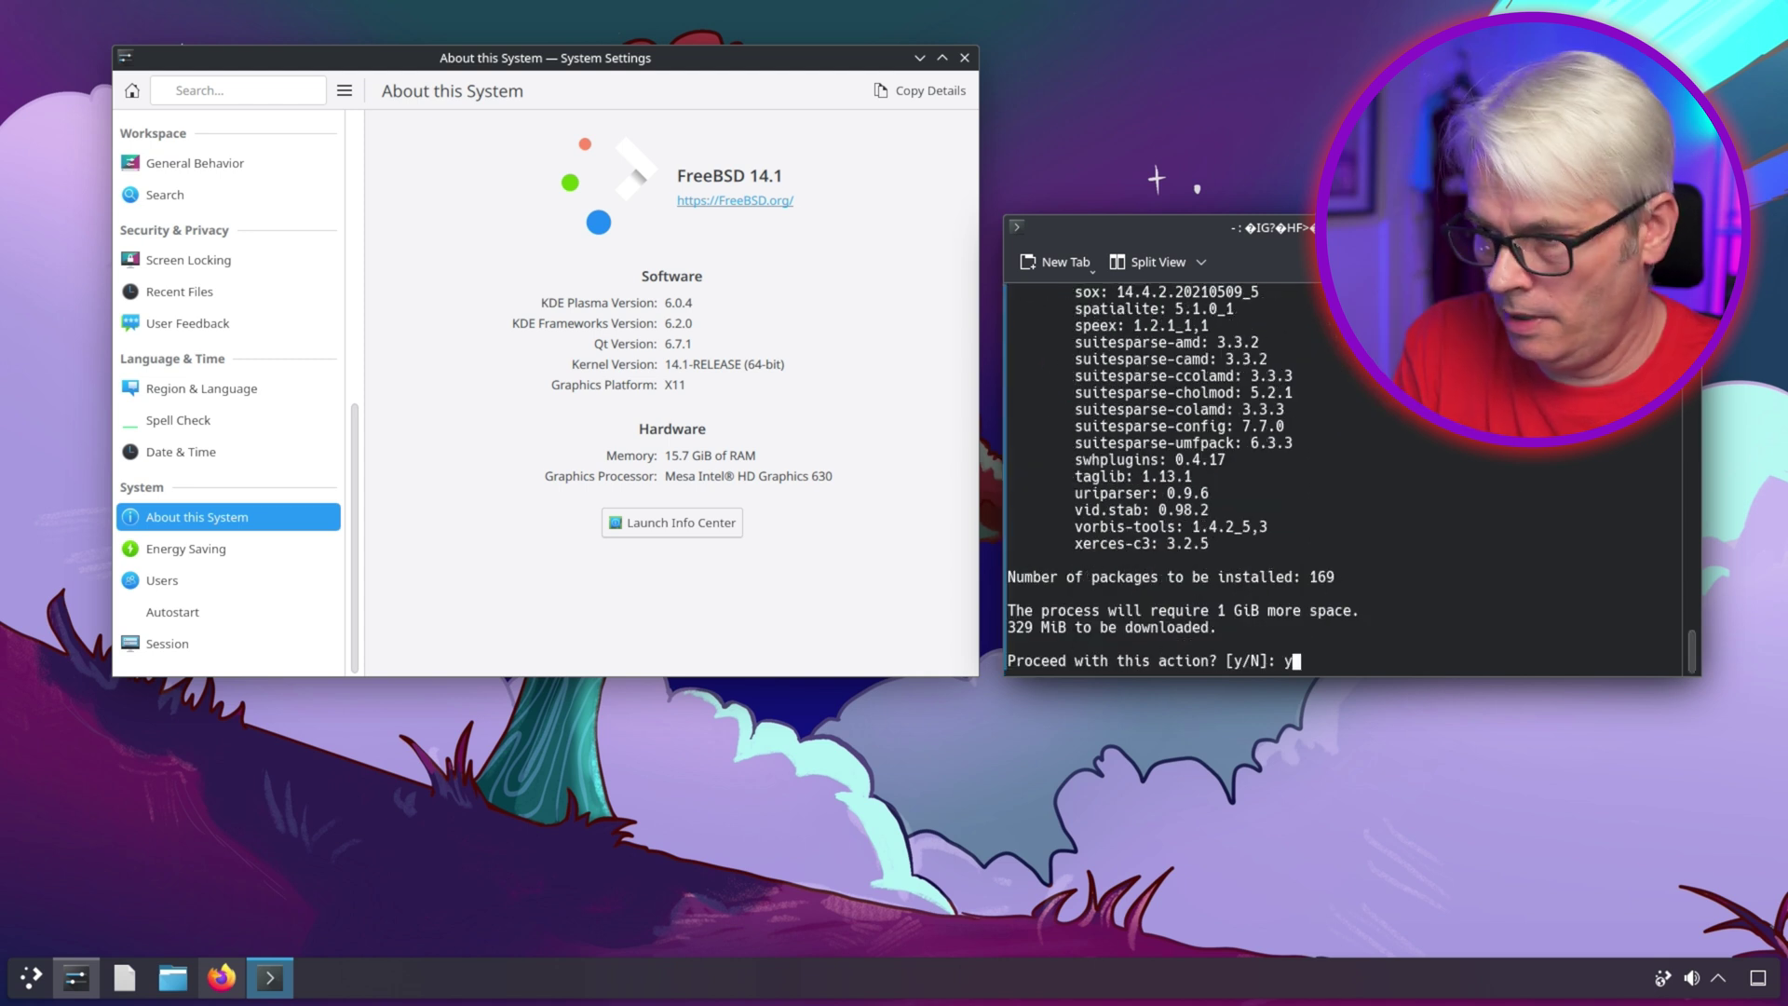
text(y)
key(Return)
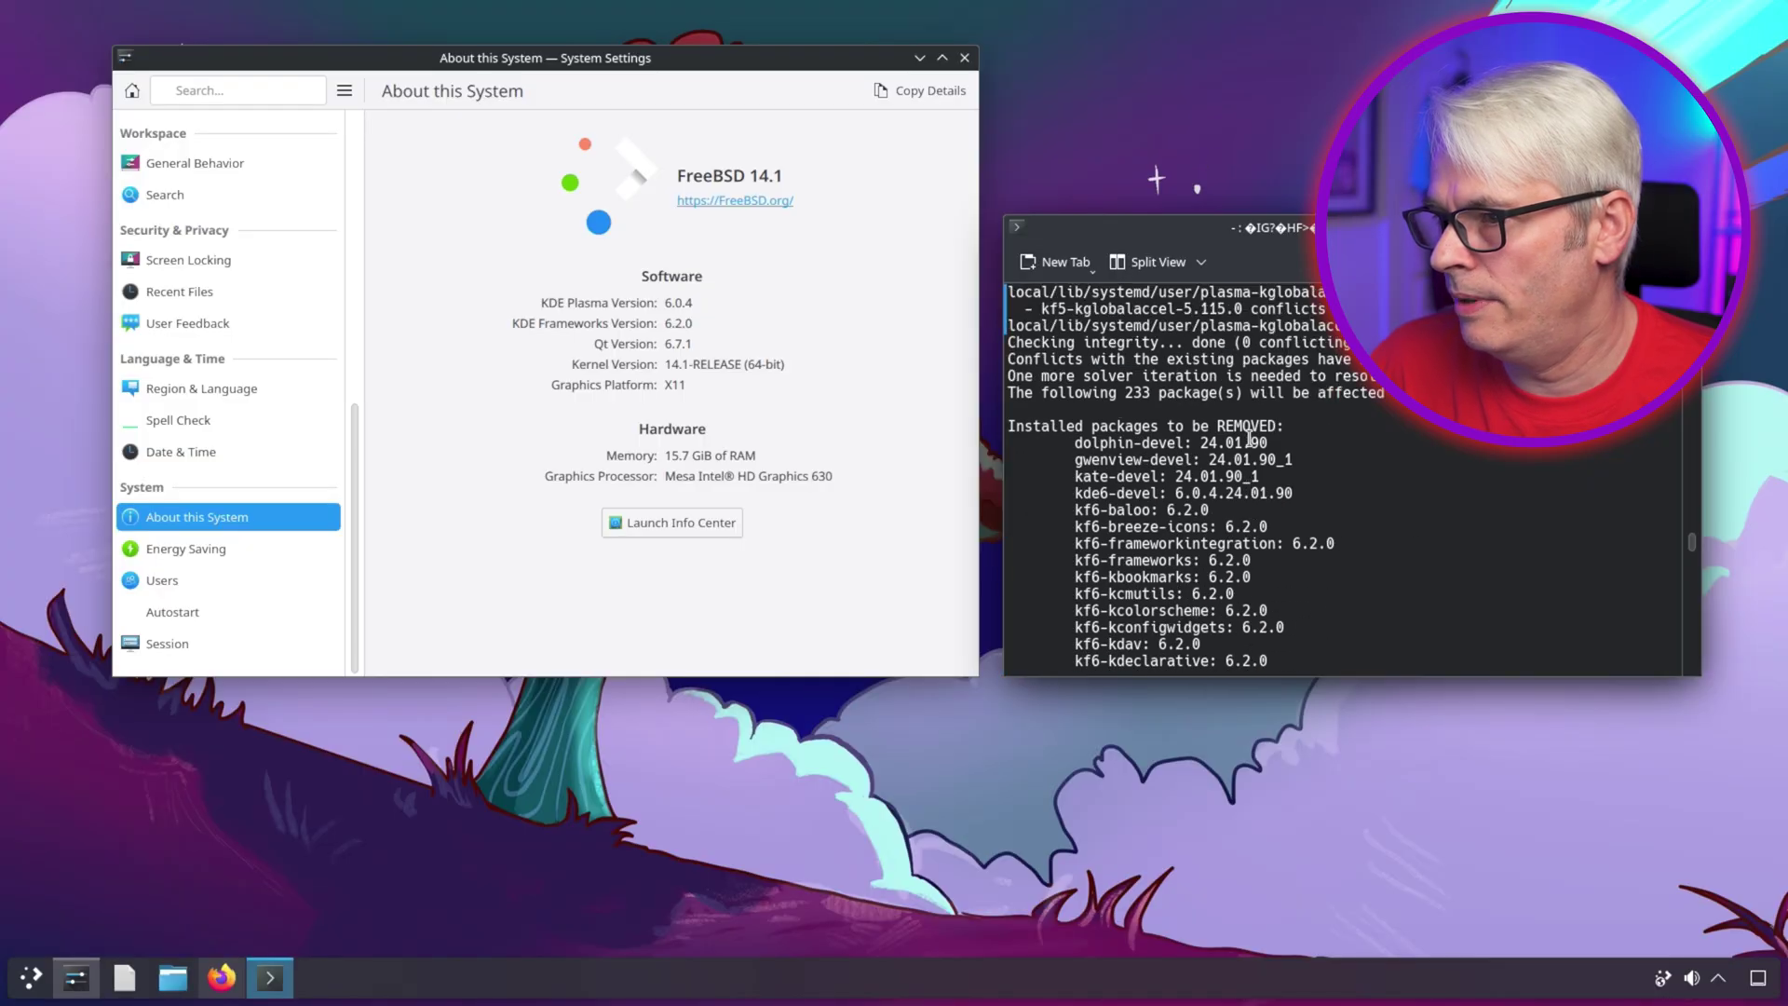
text(N)
key(Return)
- Search pkg for kden, then install obs-studio, confirming with y
text(pkg sea)
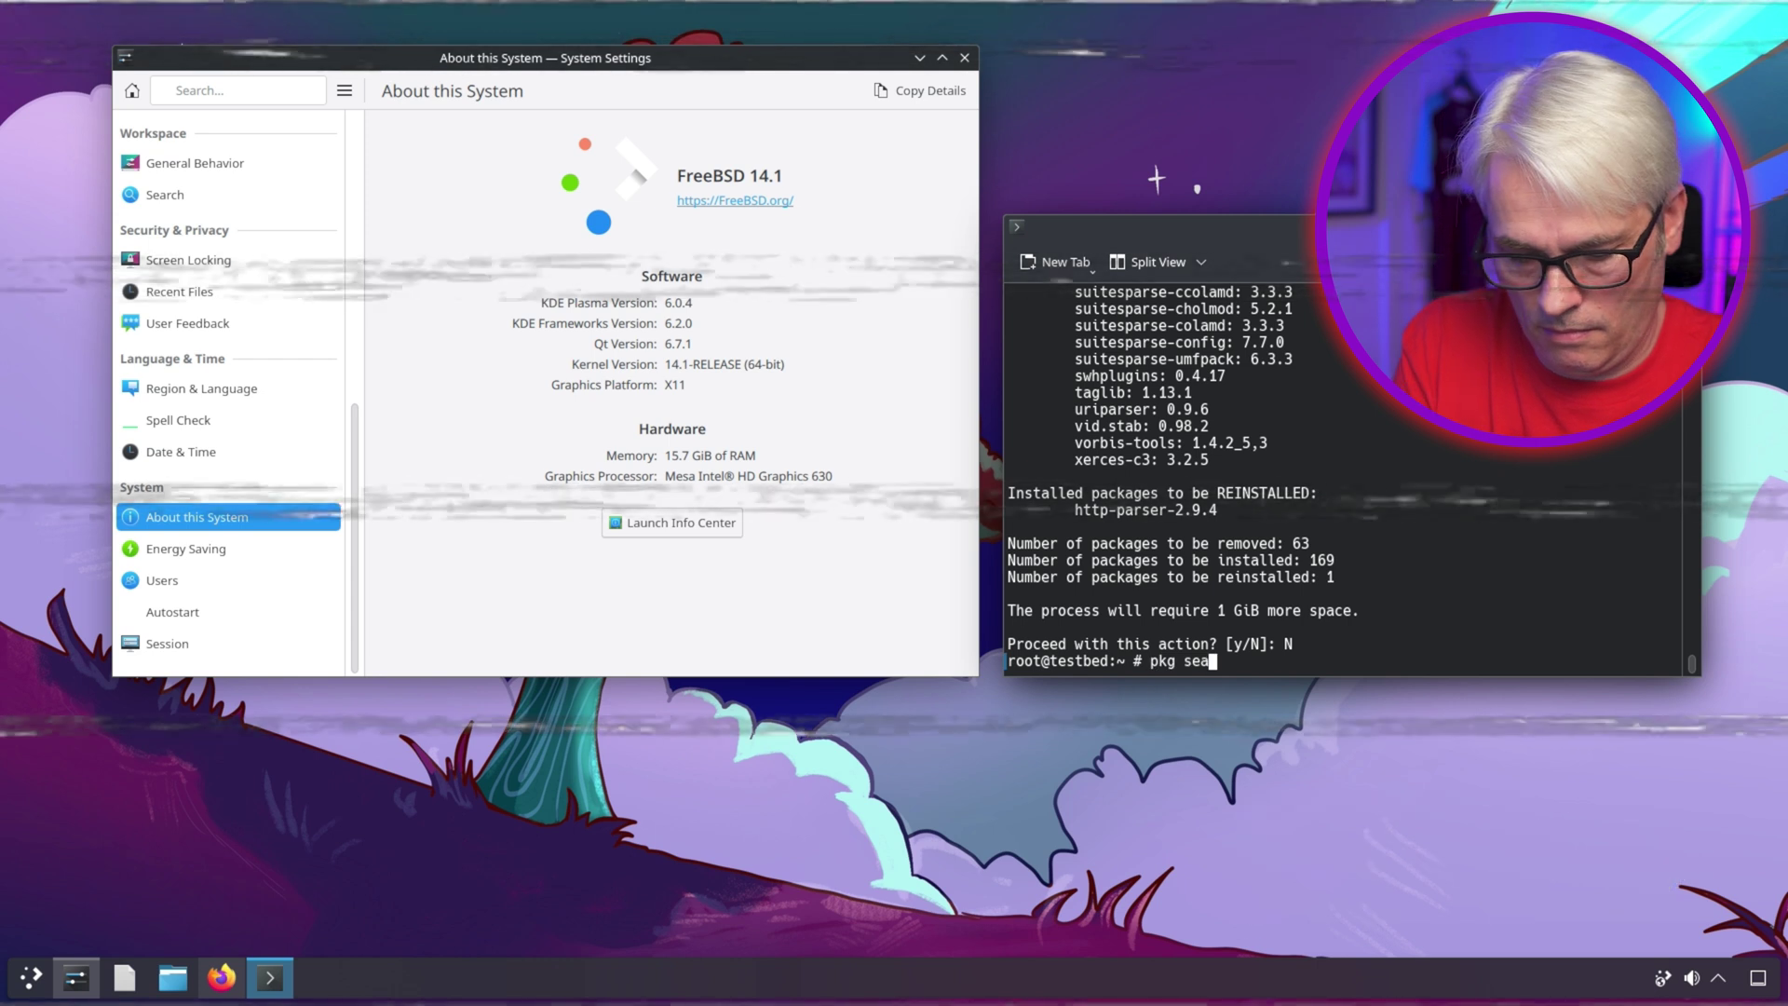
text(rch kden)
key(Return)
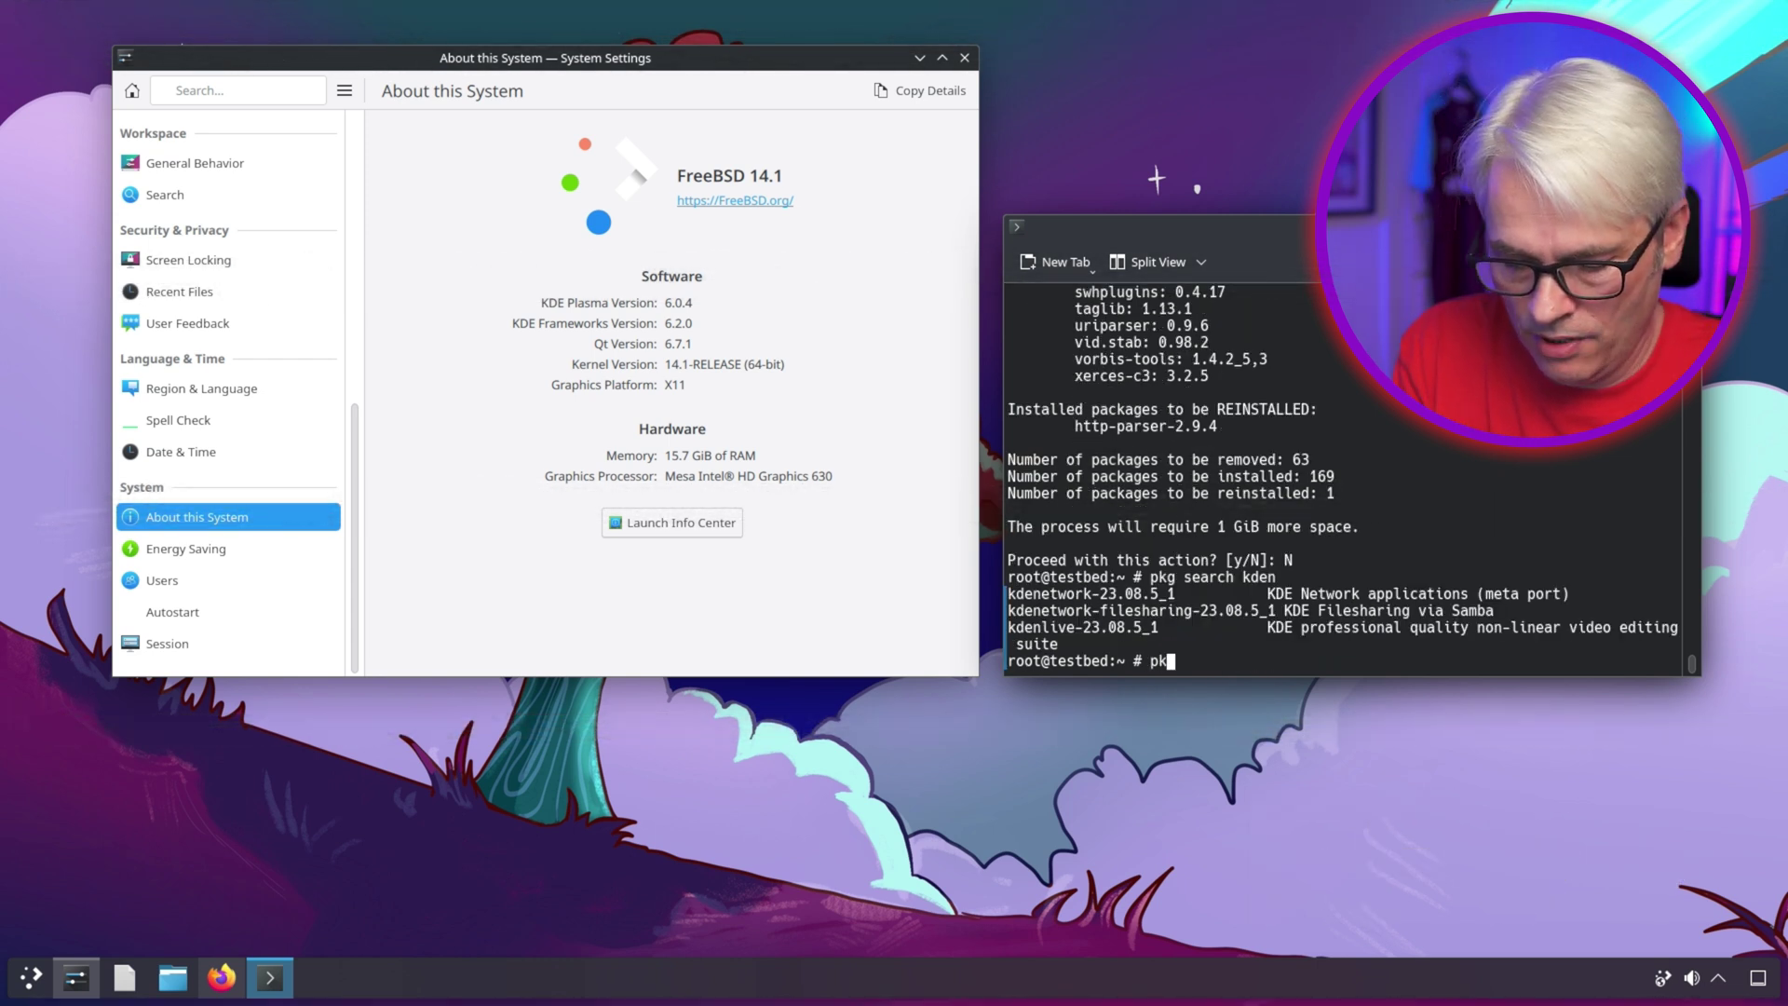
text(pkg install obs-studio)
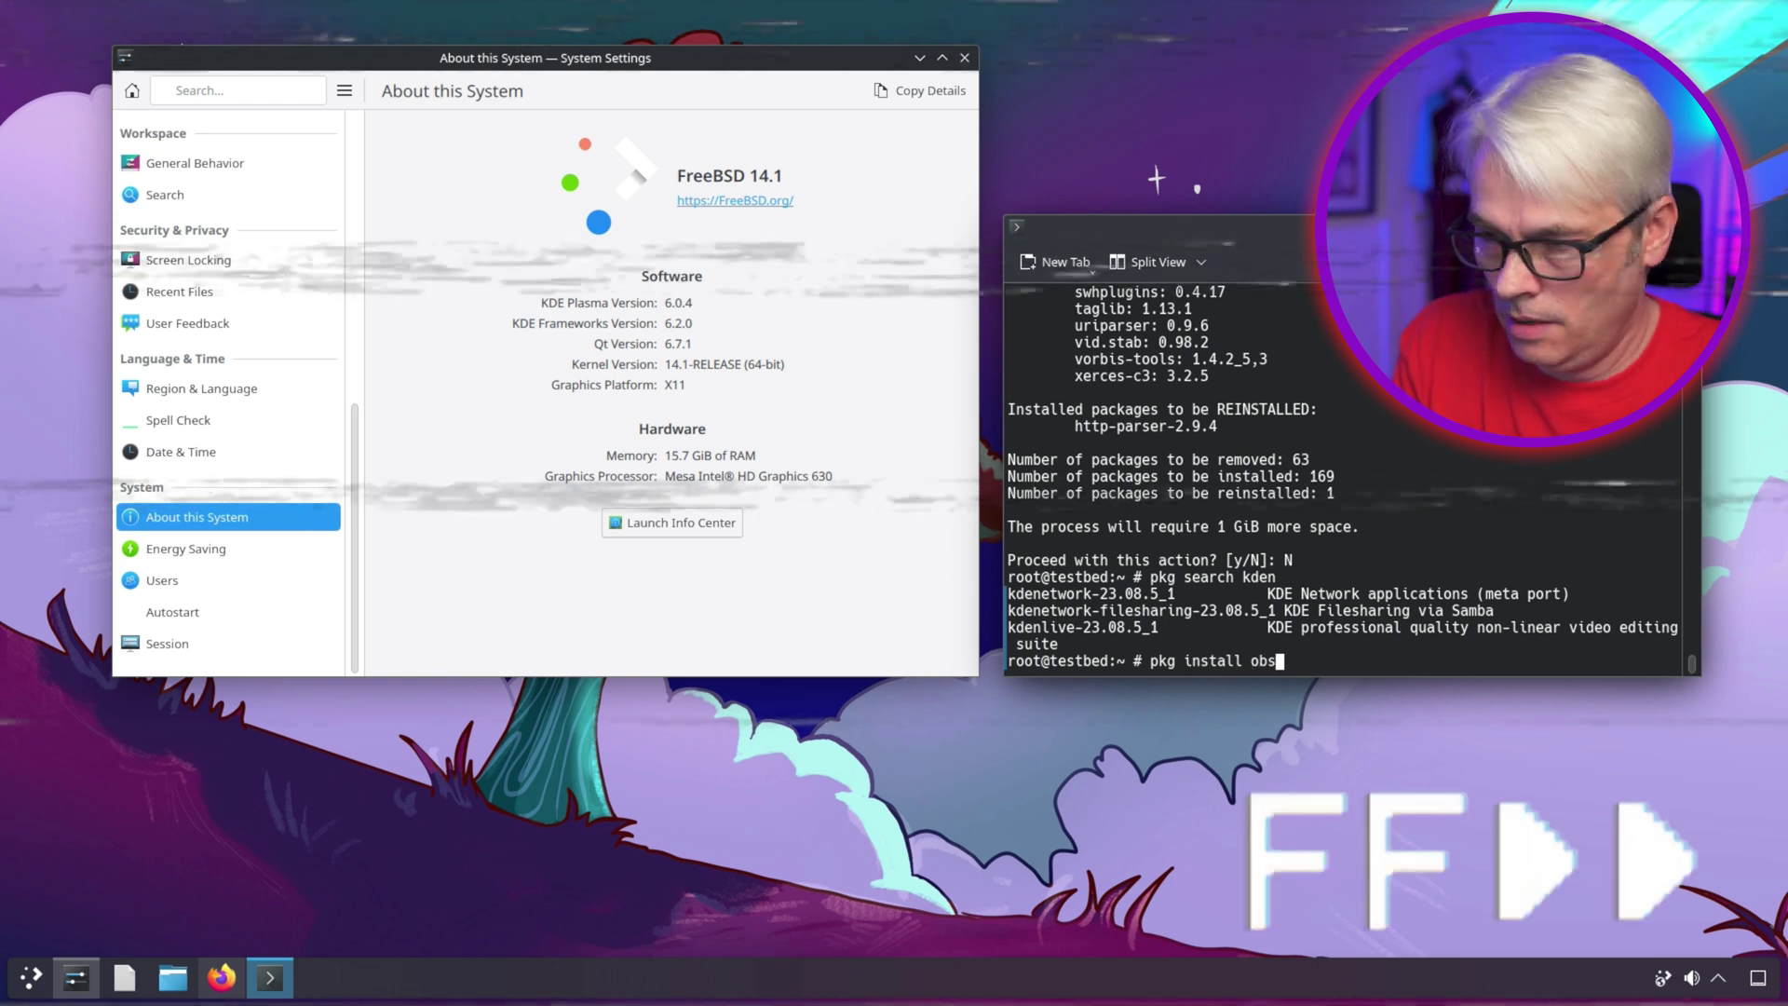
key(Return)
text(y)
key(Return)
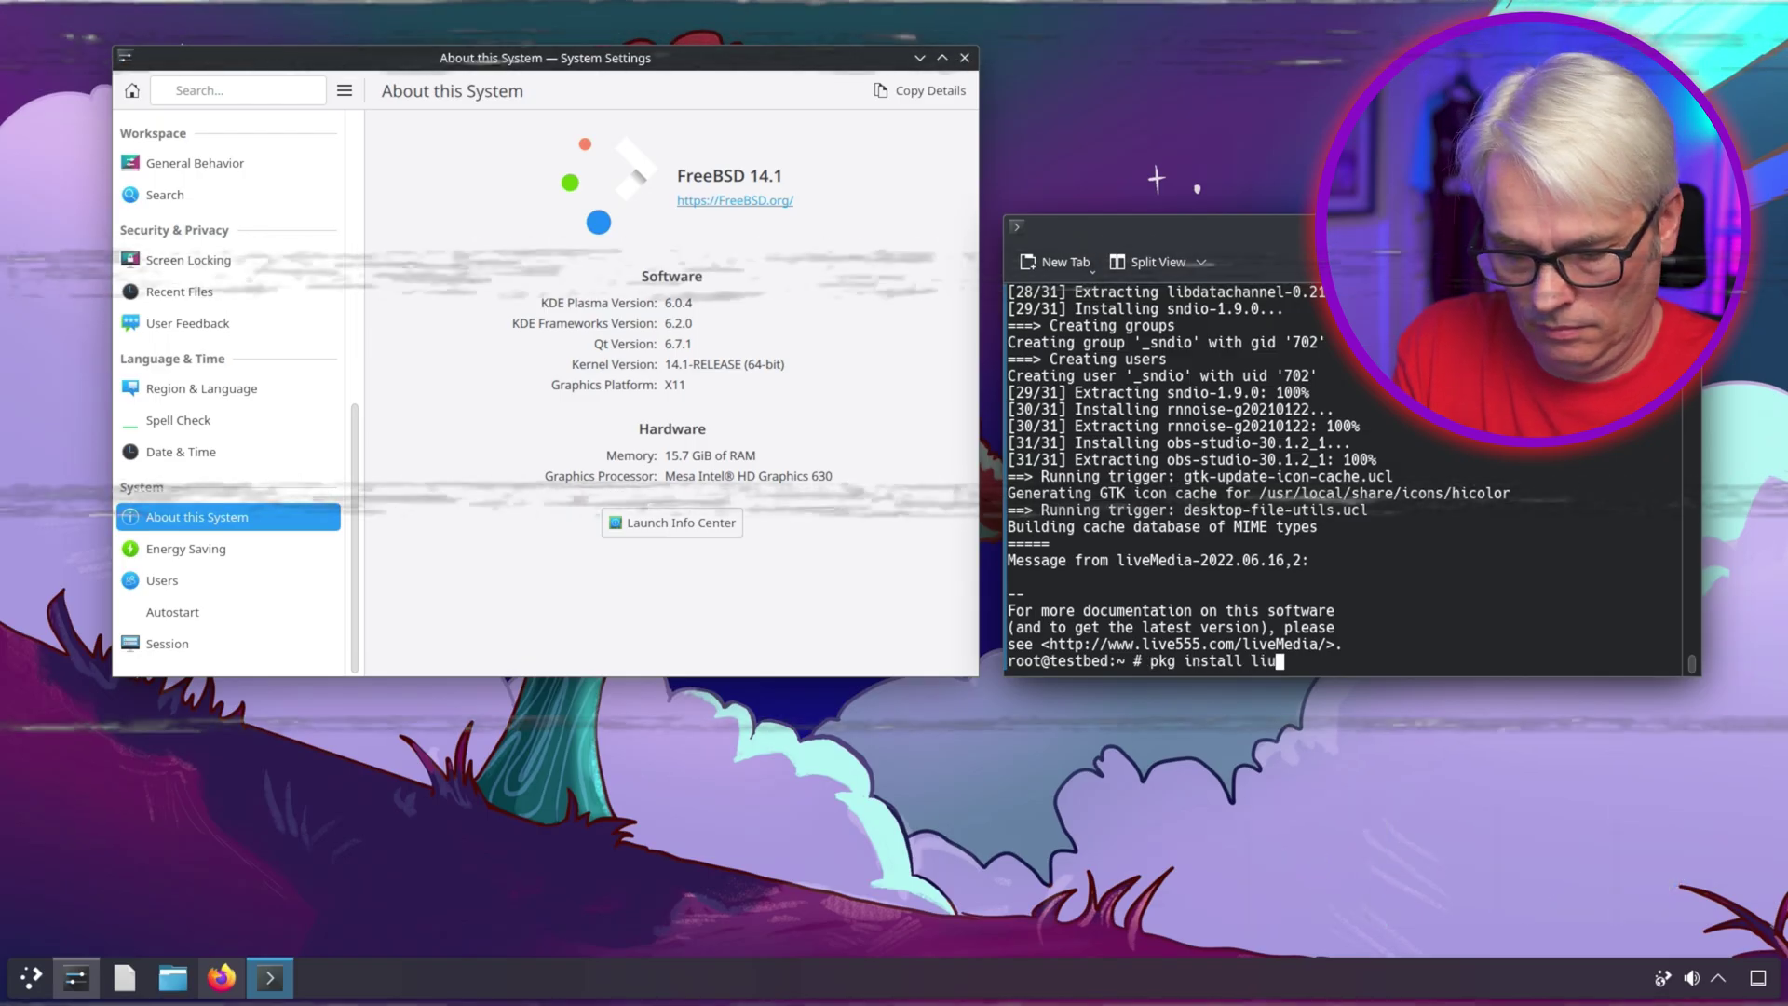
- Install libreoffice with pkg, confirming with y, and dismiss the launcher
text(libreoffice)
key(Return)
text(y)
key(Return)
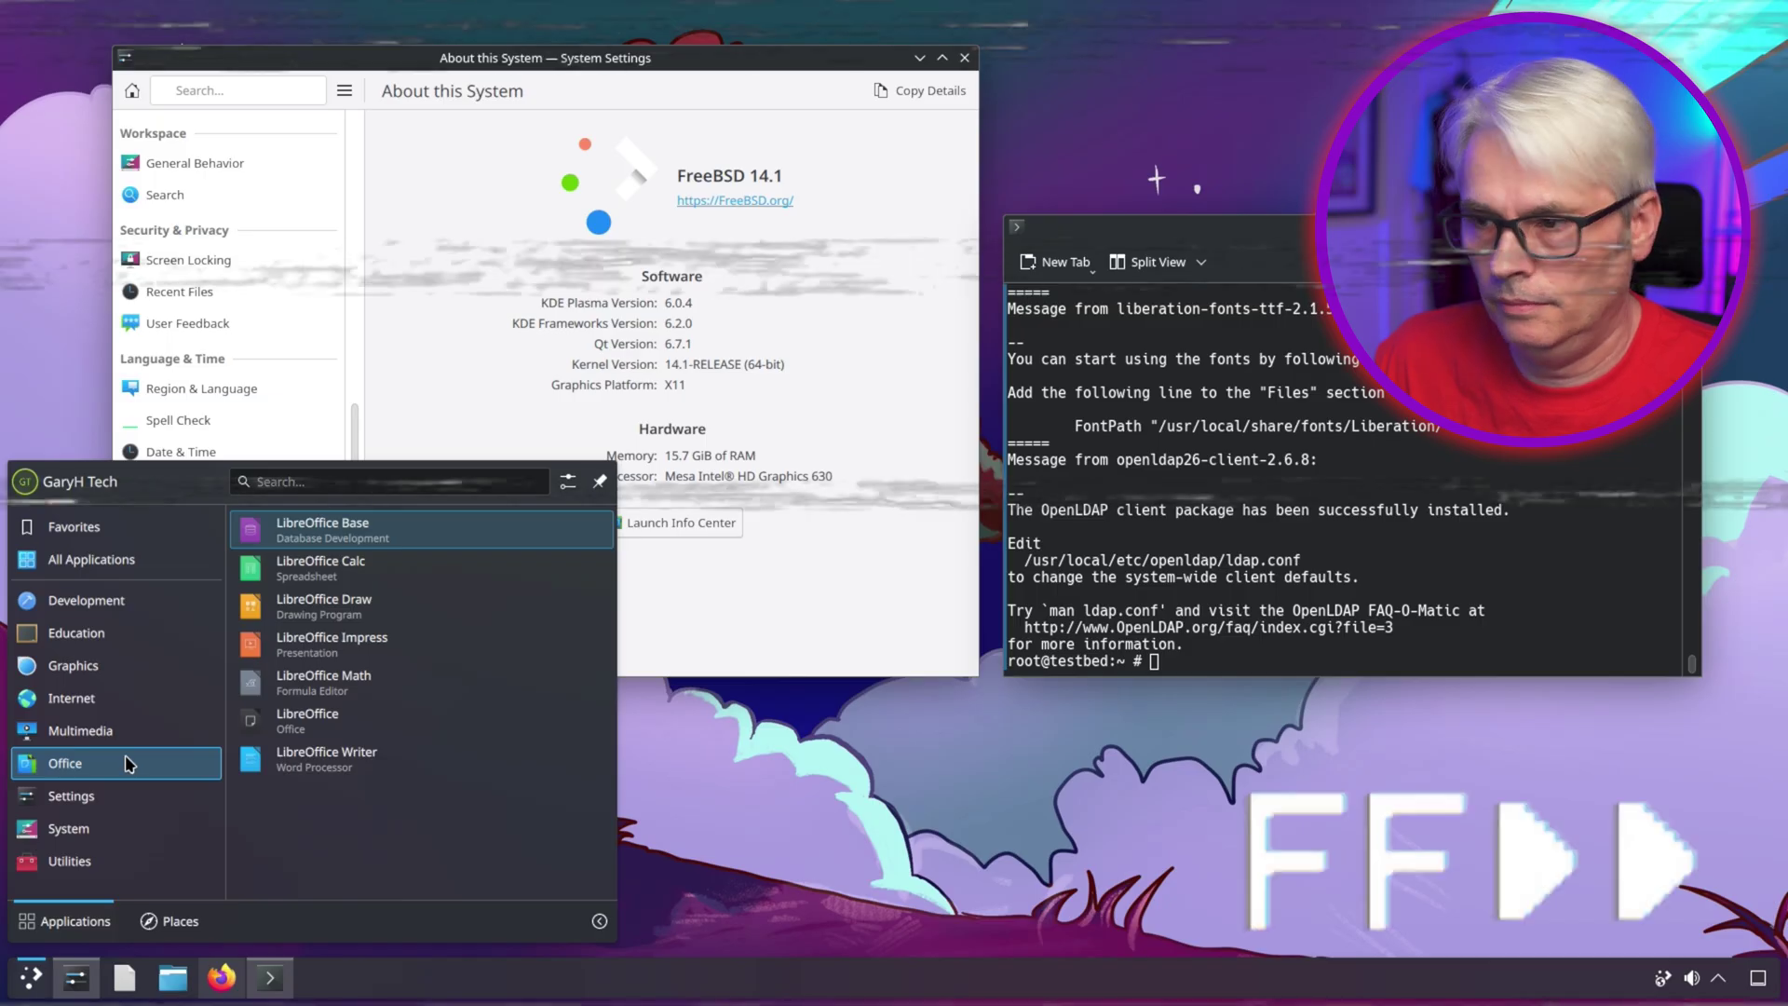
key(Escape)
- Run pkg install chromium, then begin a pkg search for chrome
text(pkg install ch)
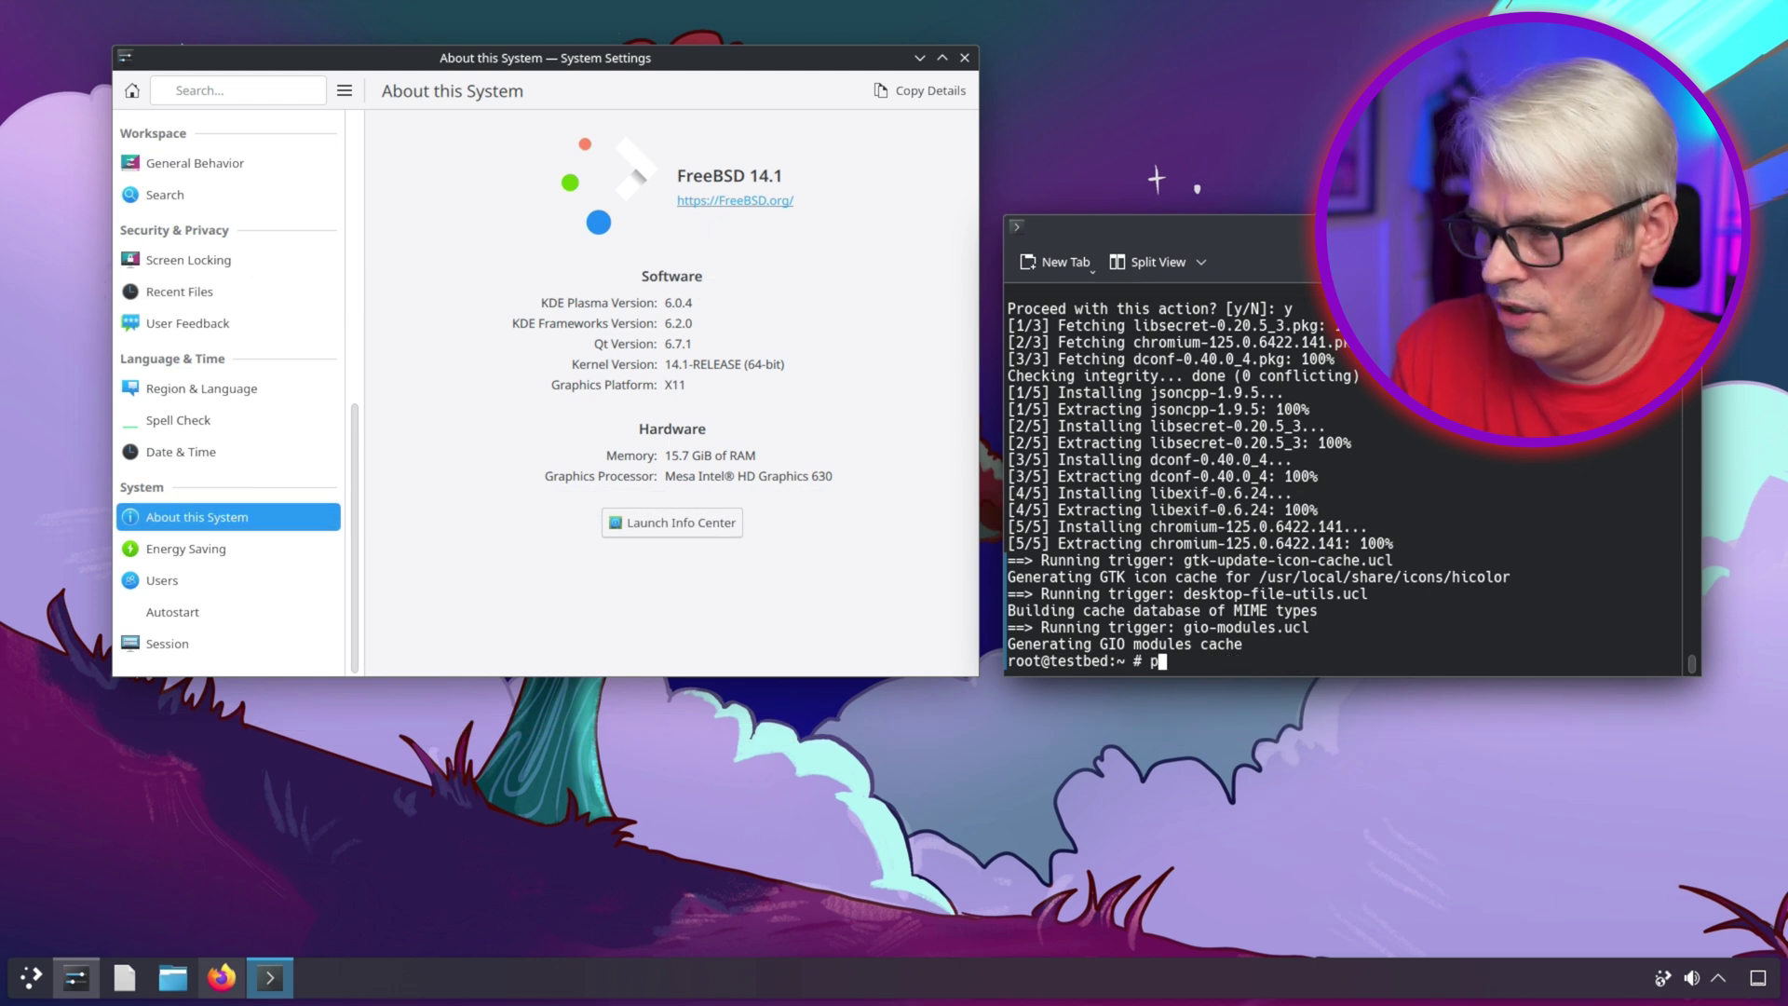
text(kg search chro)
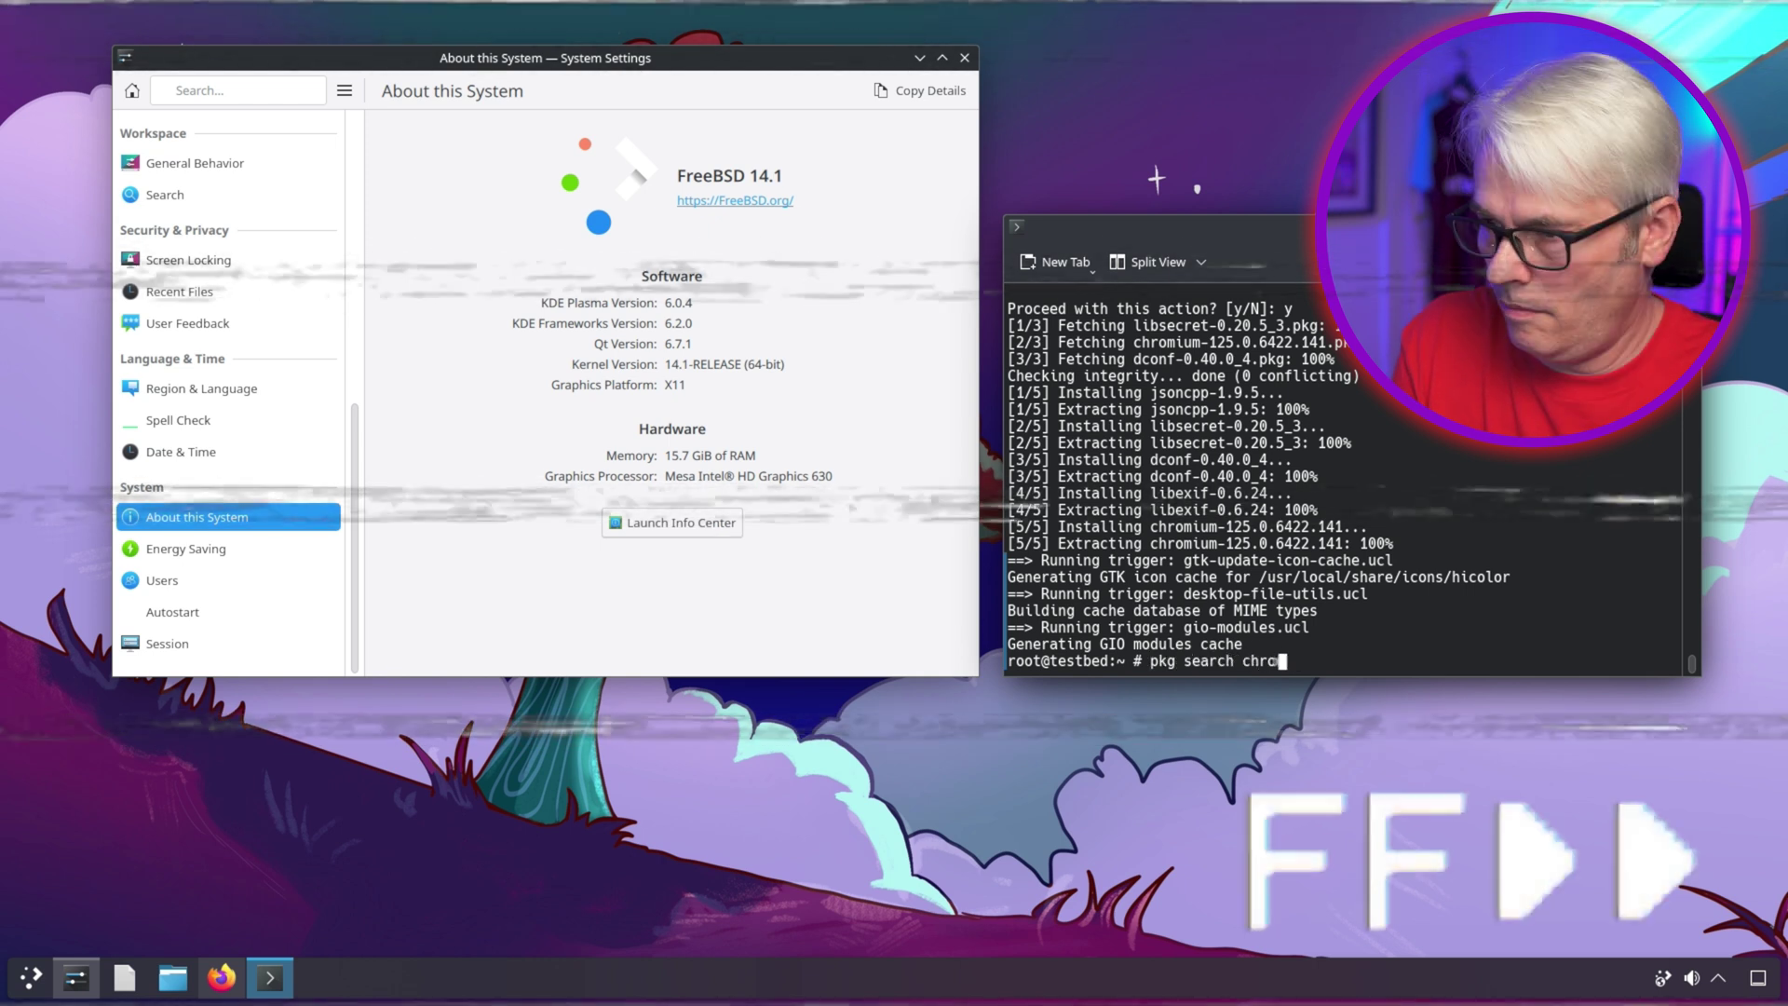
text(me)
- Search for chrome, attempt installing linux-chrome with y, then close Konsole
key(Return)
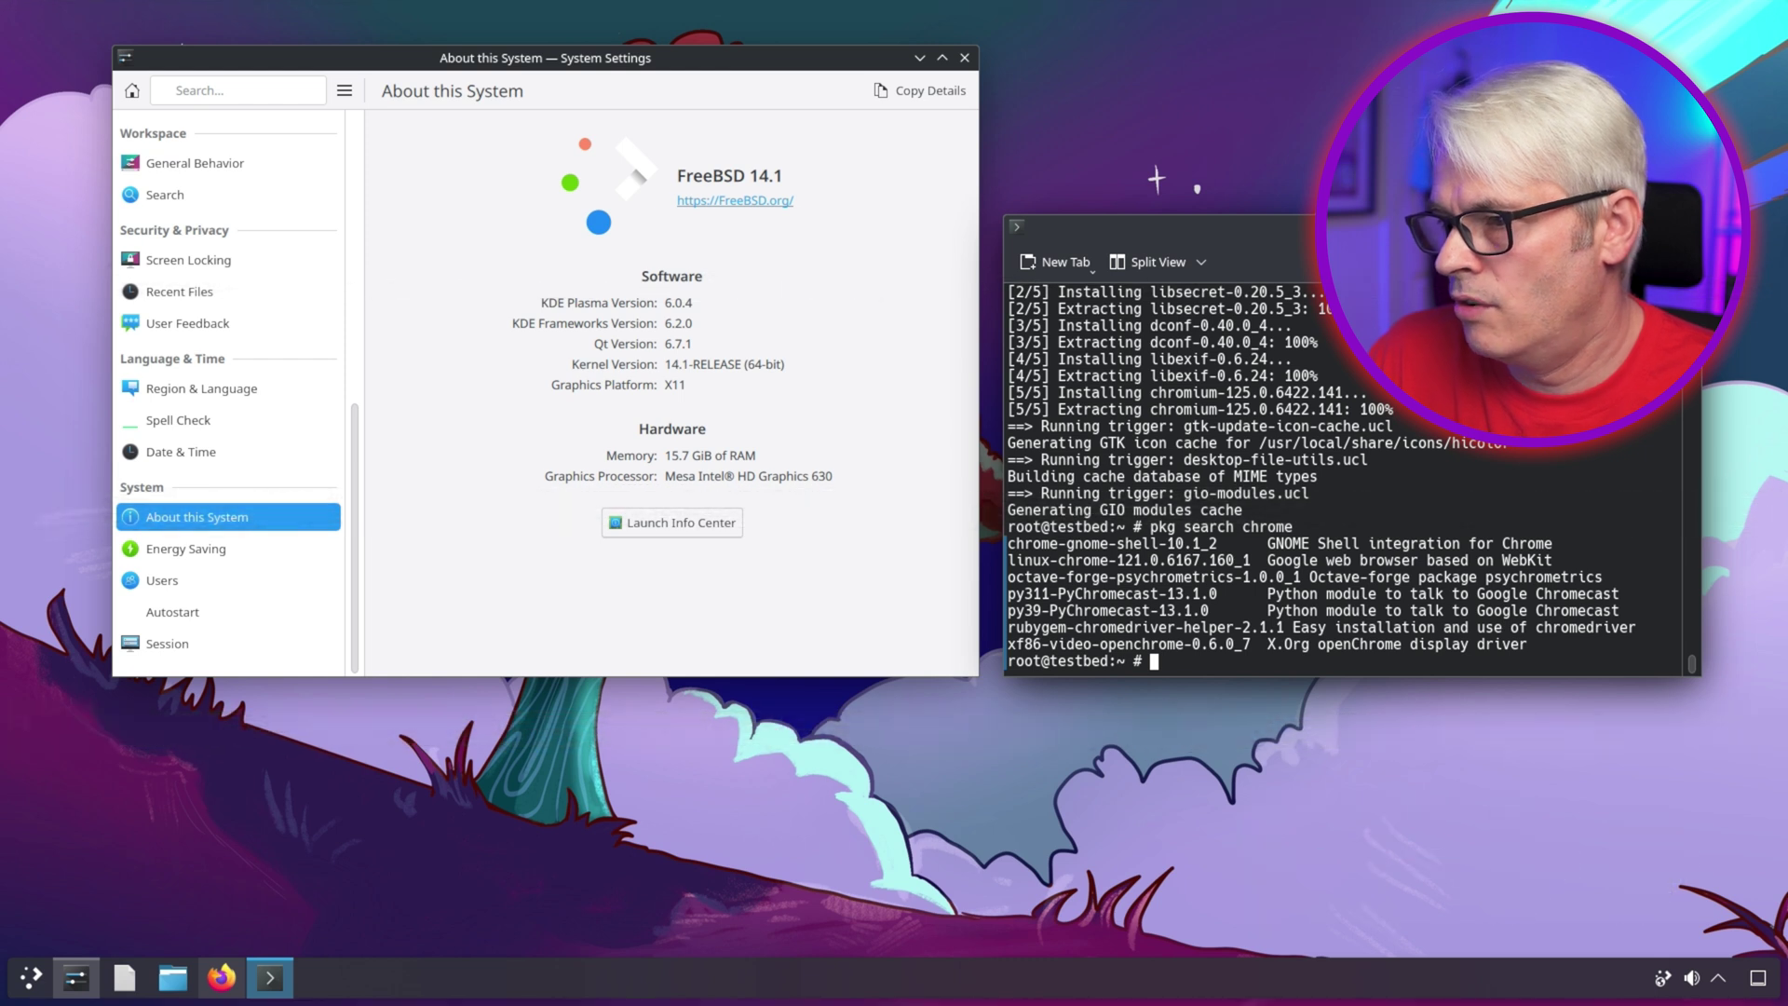
text(pkg install linux-chrome)
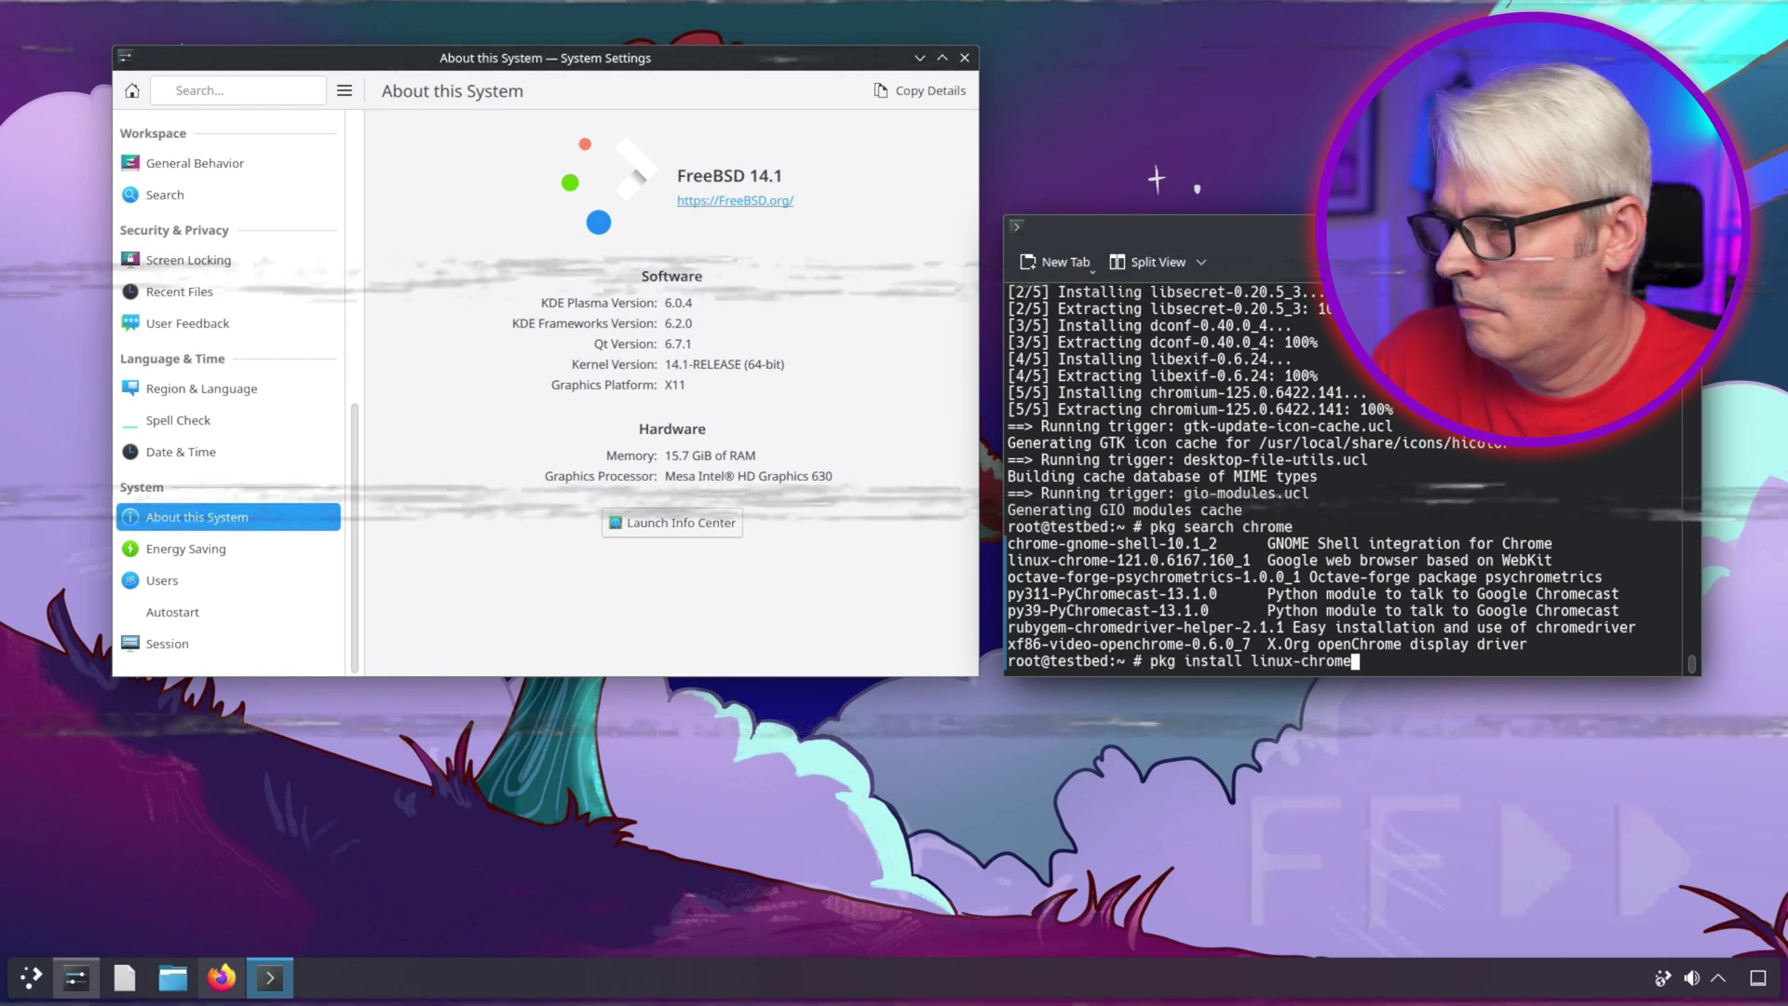
key(Return)
text(y)
key(Return)
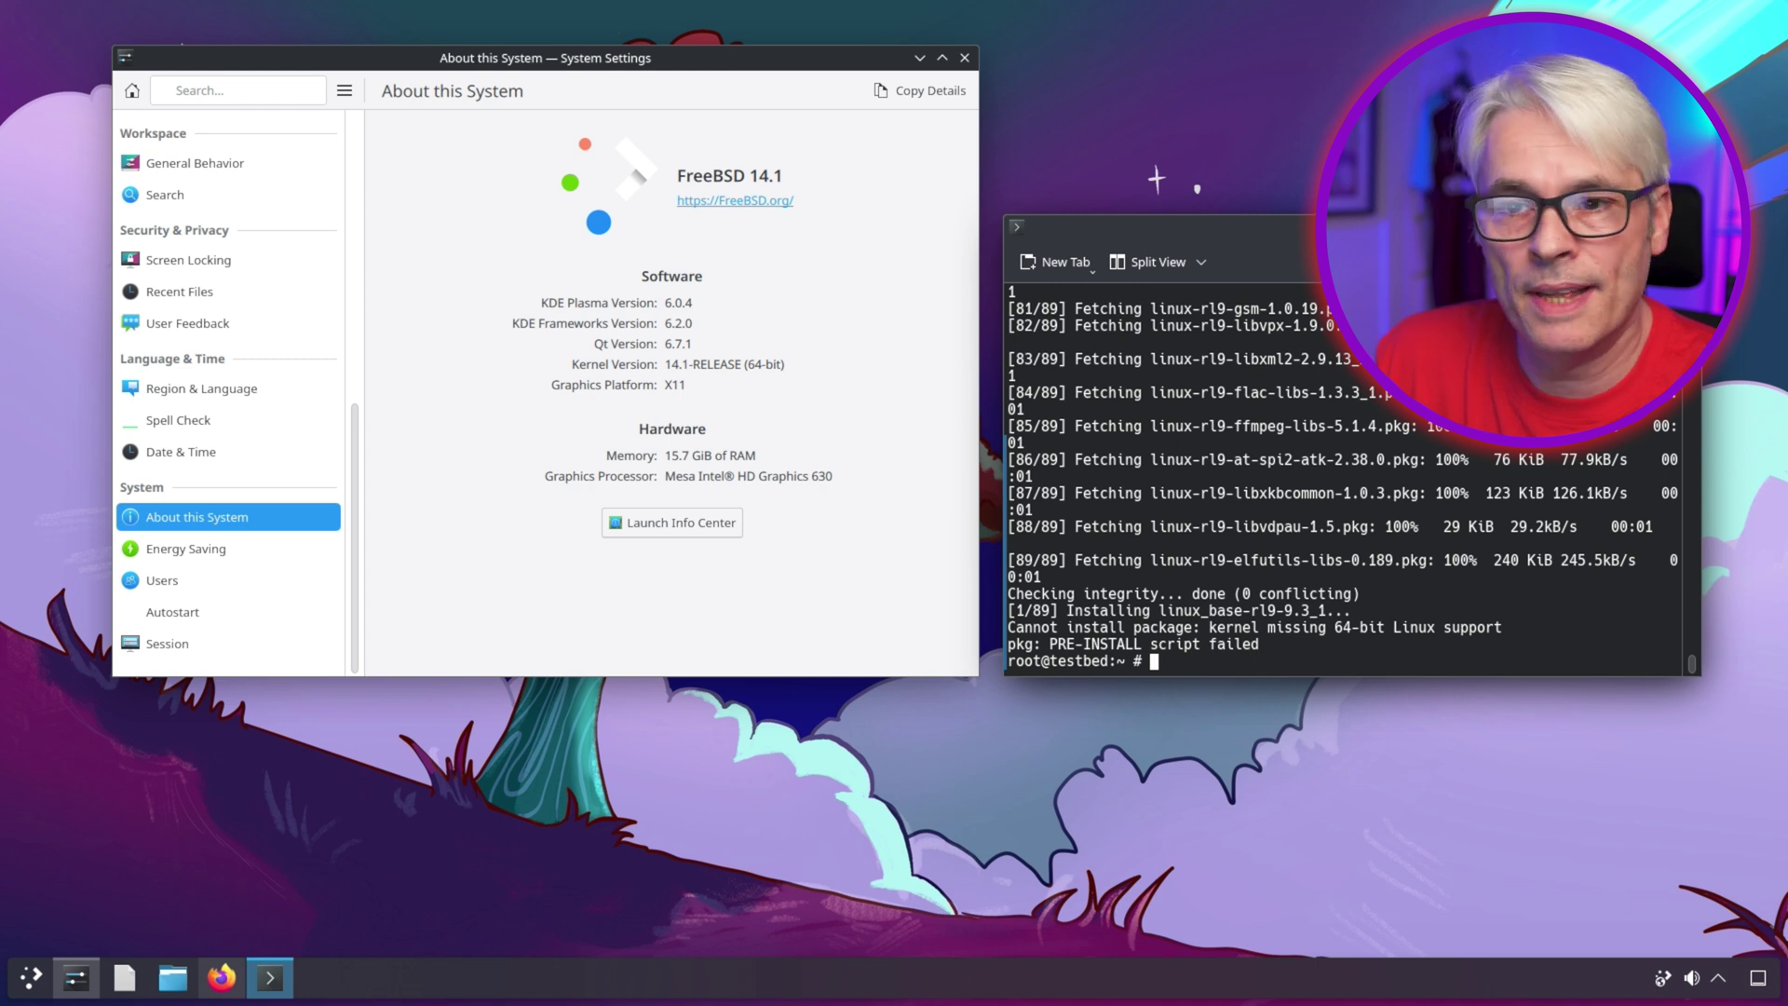
key(ctrl+d)
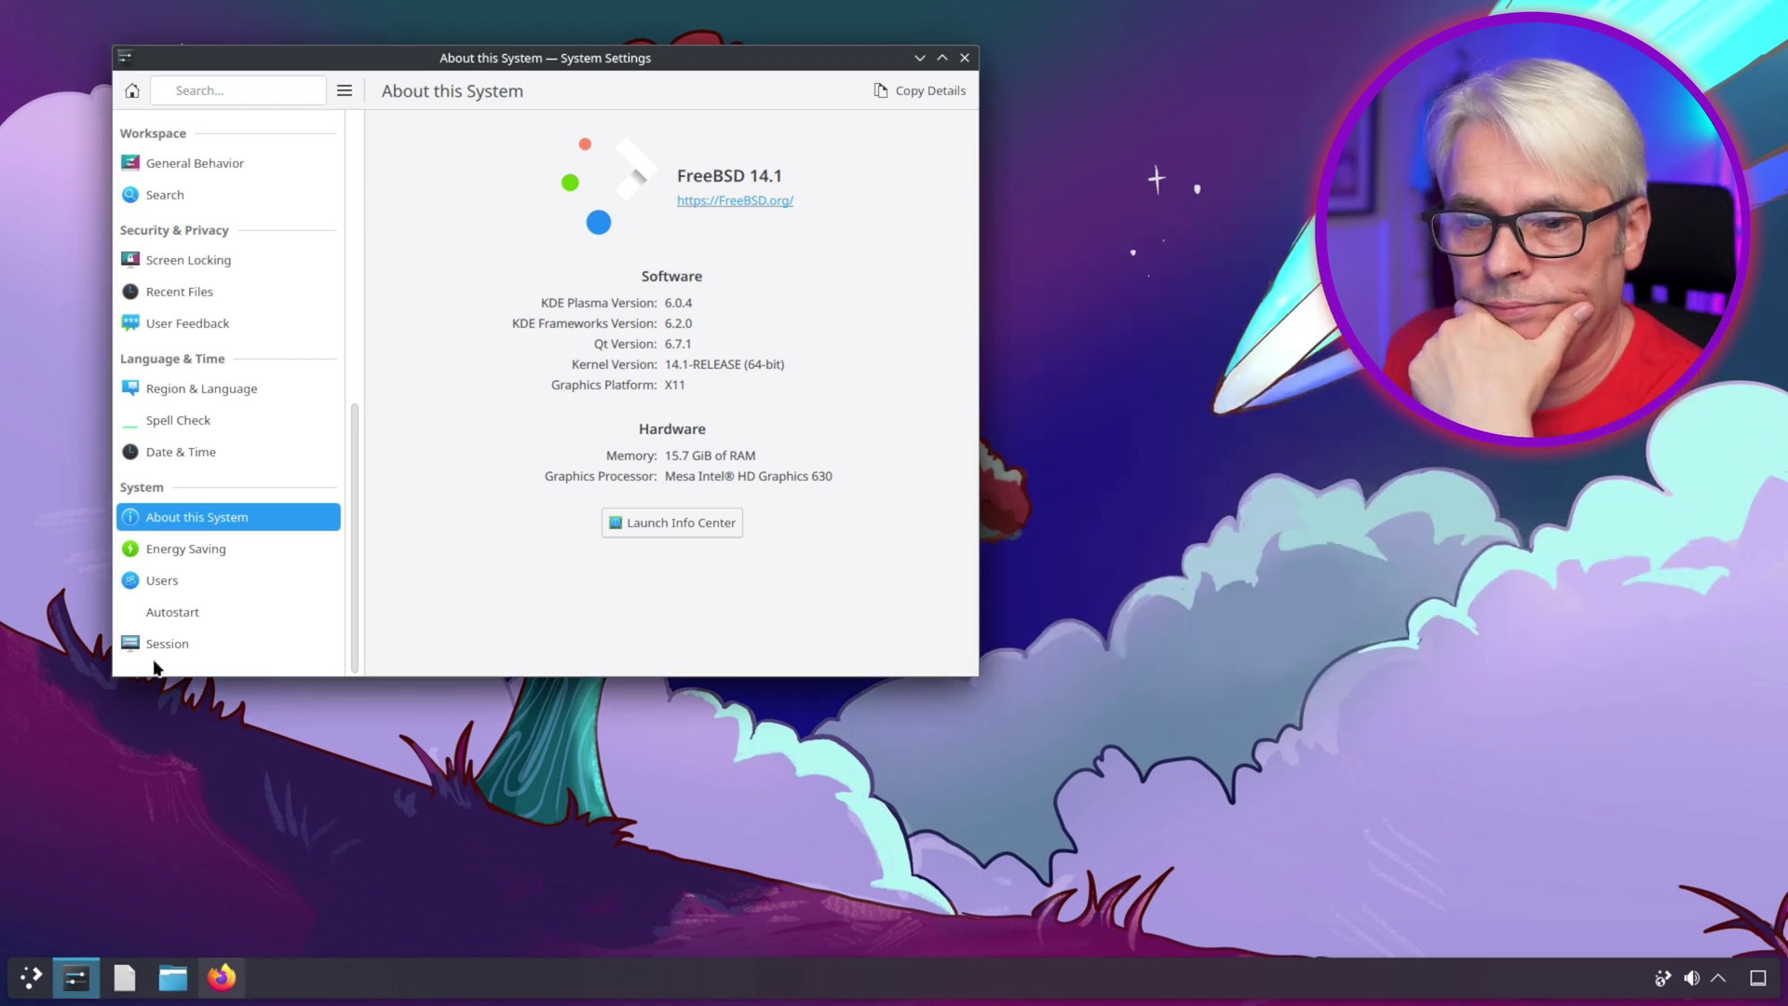
- Browse Session's Desktop Session and Locations pages, then open Wallpaper and maximise System Settings
click(201, 635)
click(168, 160)
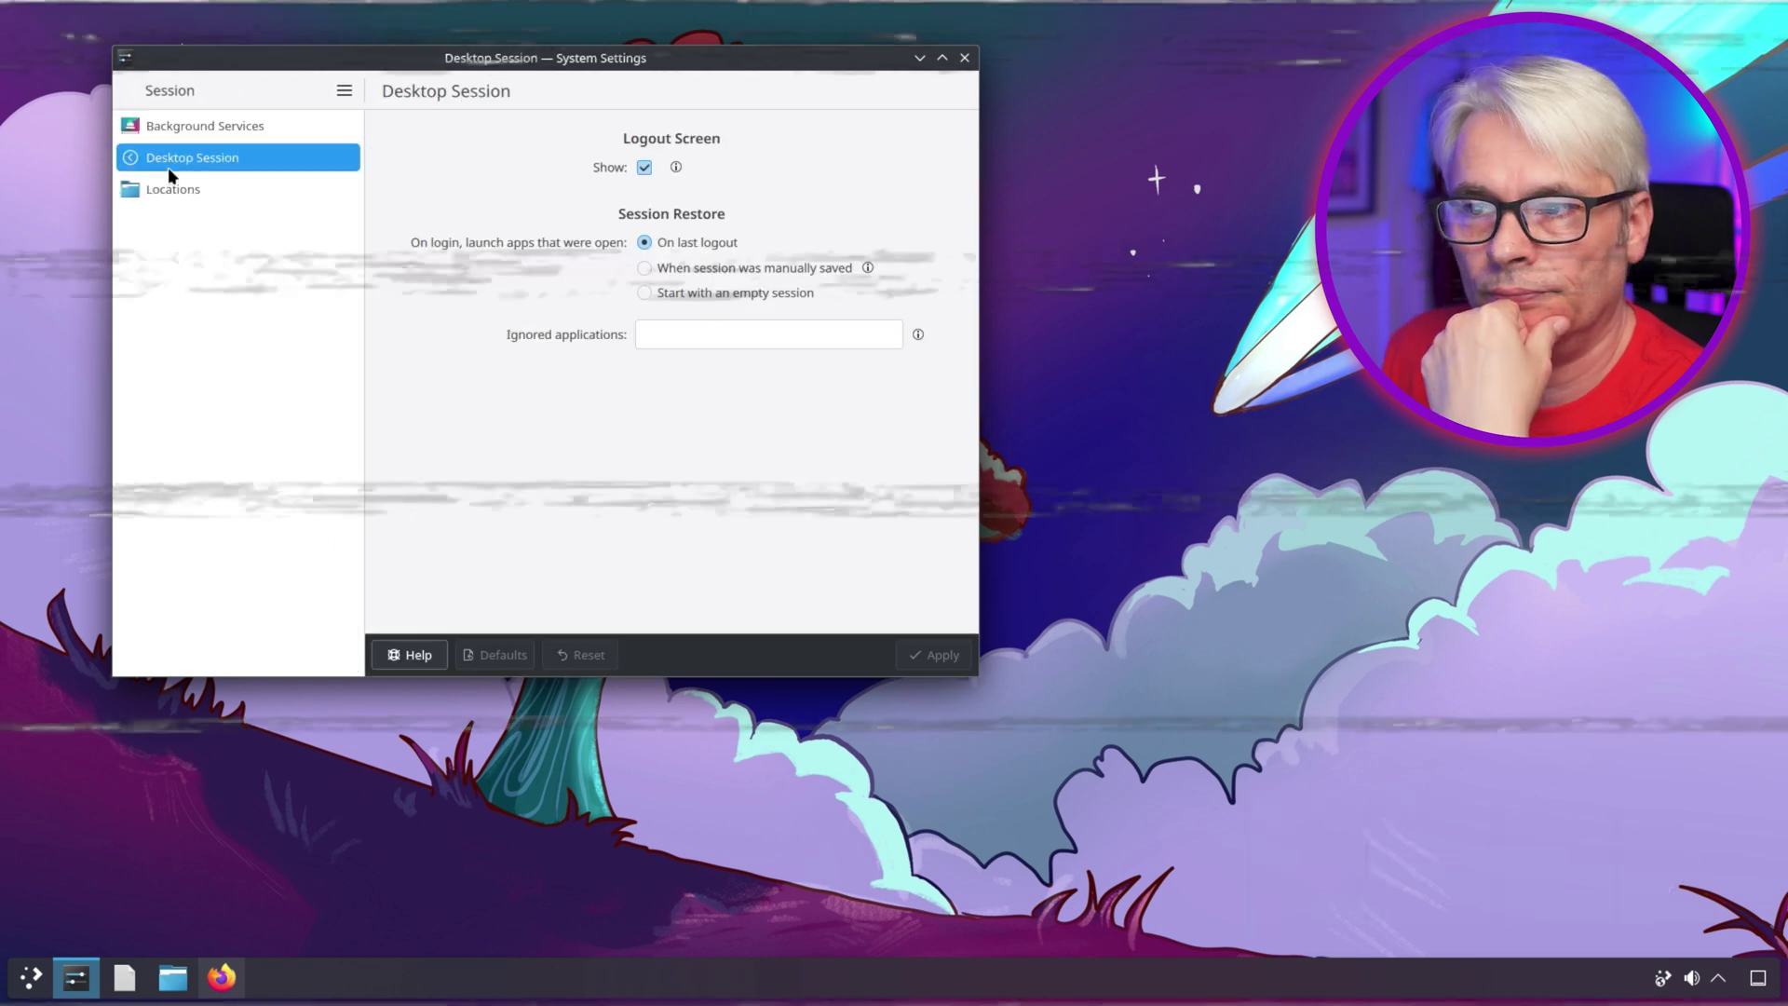
click(179, 189)
click(122, 90)
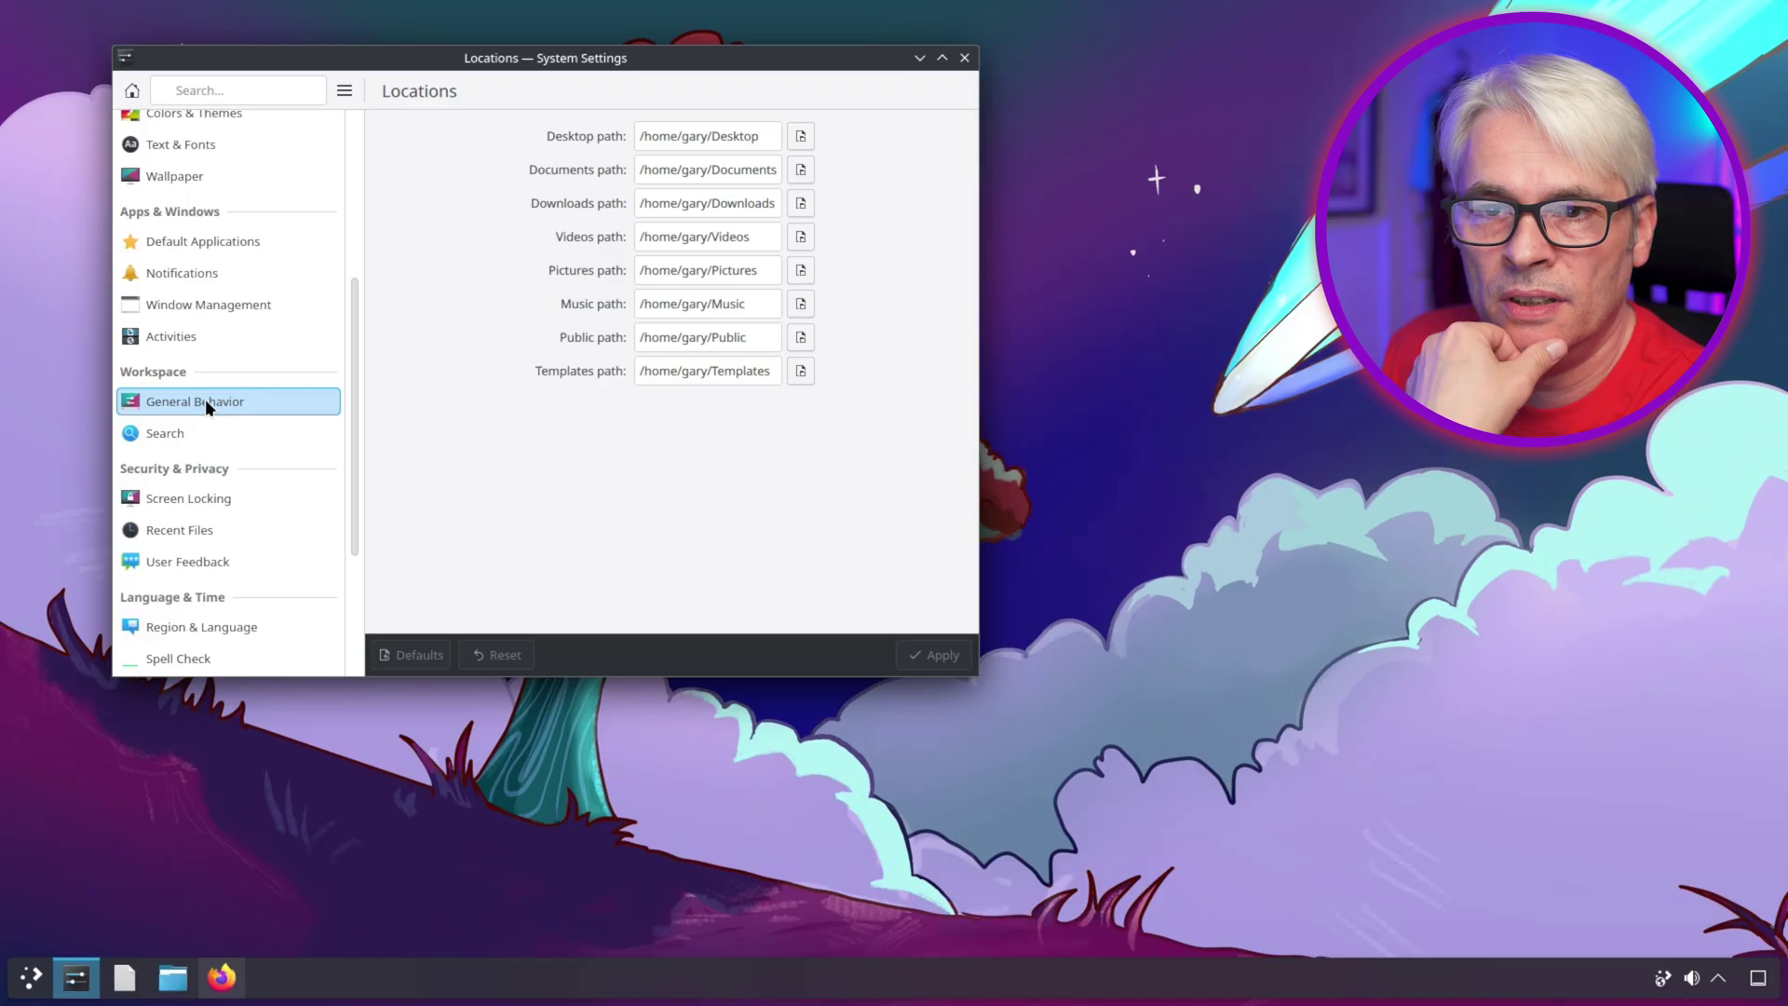
click(210, 178)
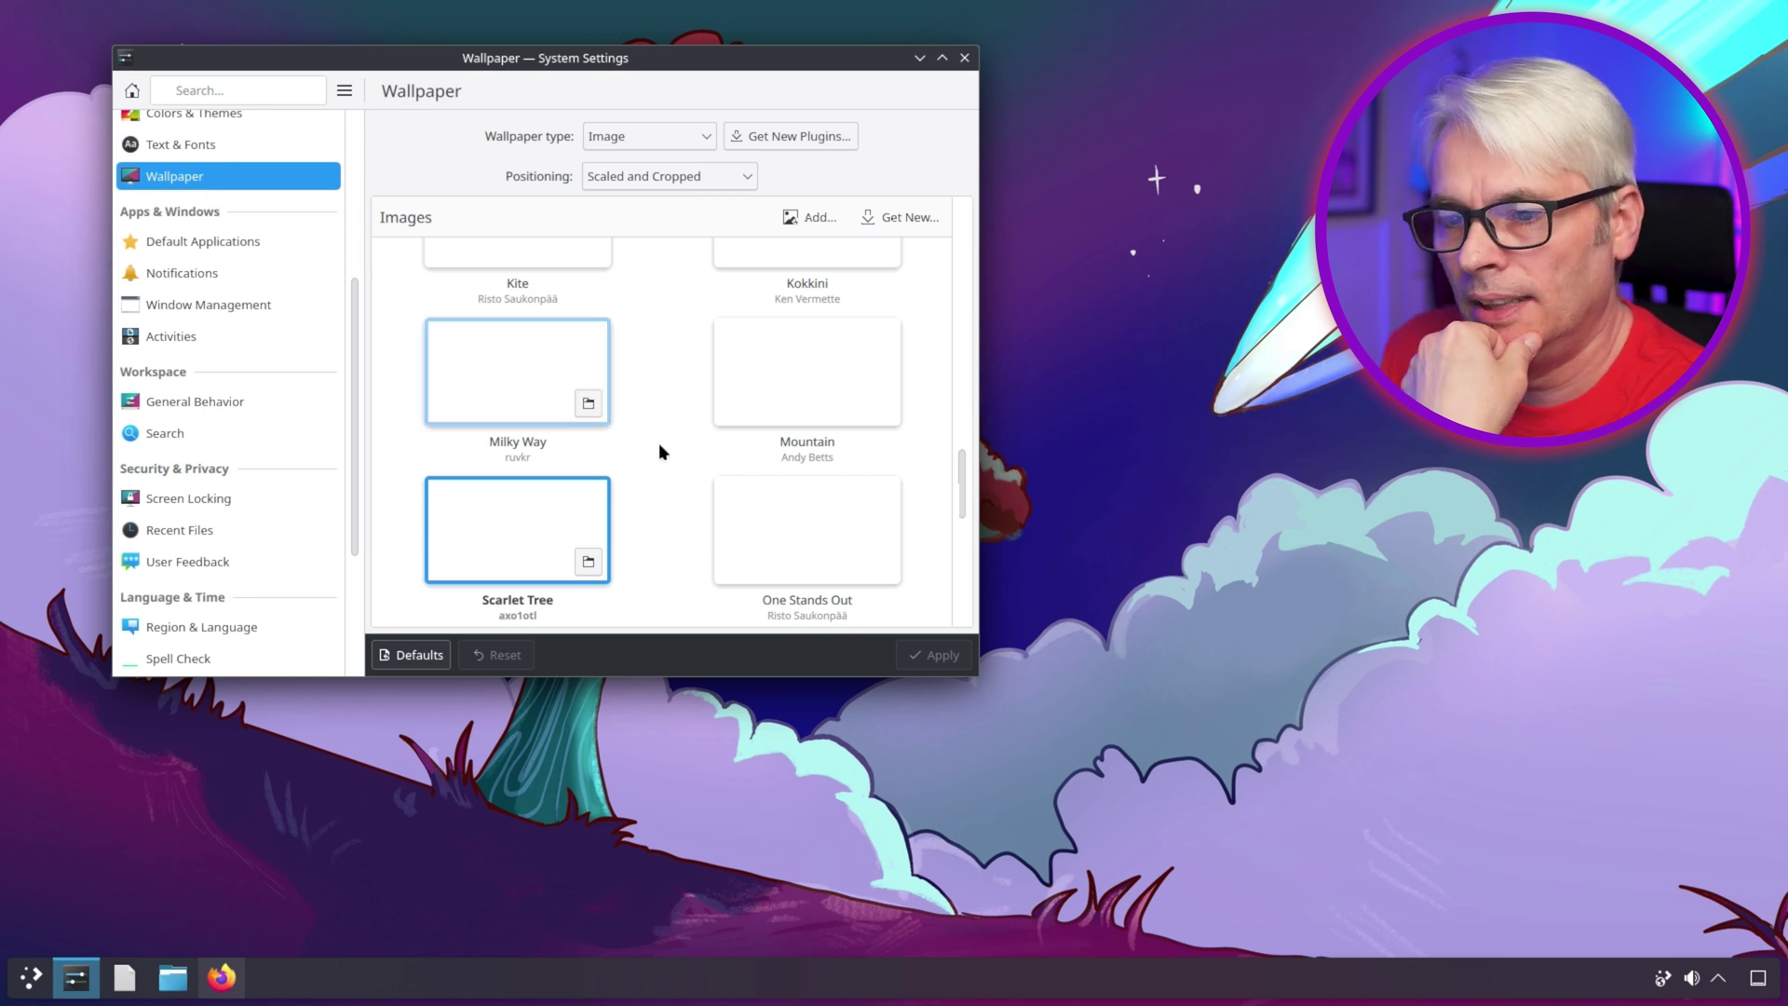
key(super+Page_Up)
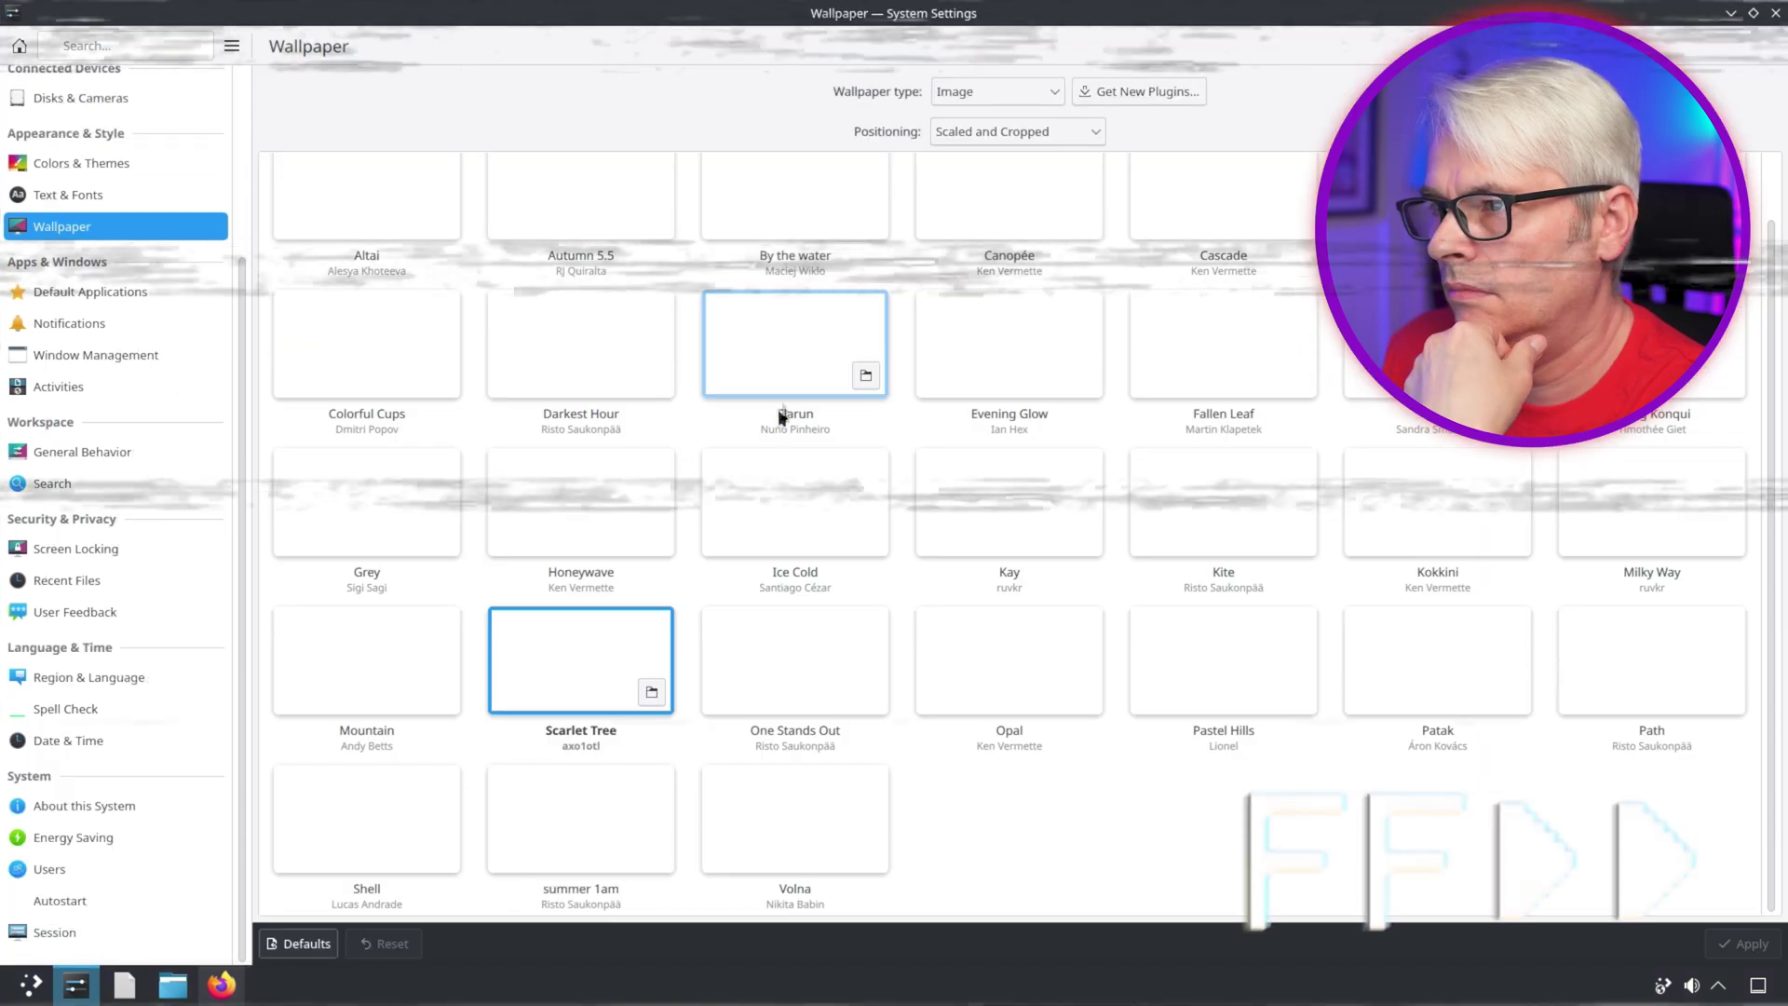
- In Colors & Themes, set Plasma Style to Breeze Dark and window decorations to Oxygen, then apply
click(102, 194)
click(109, 170)
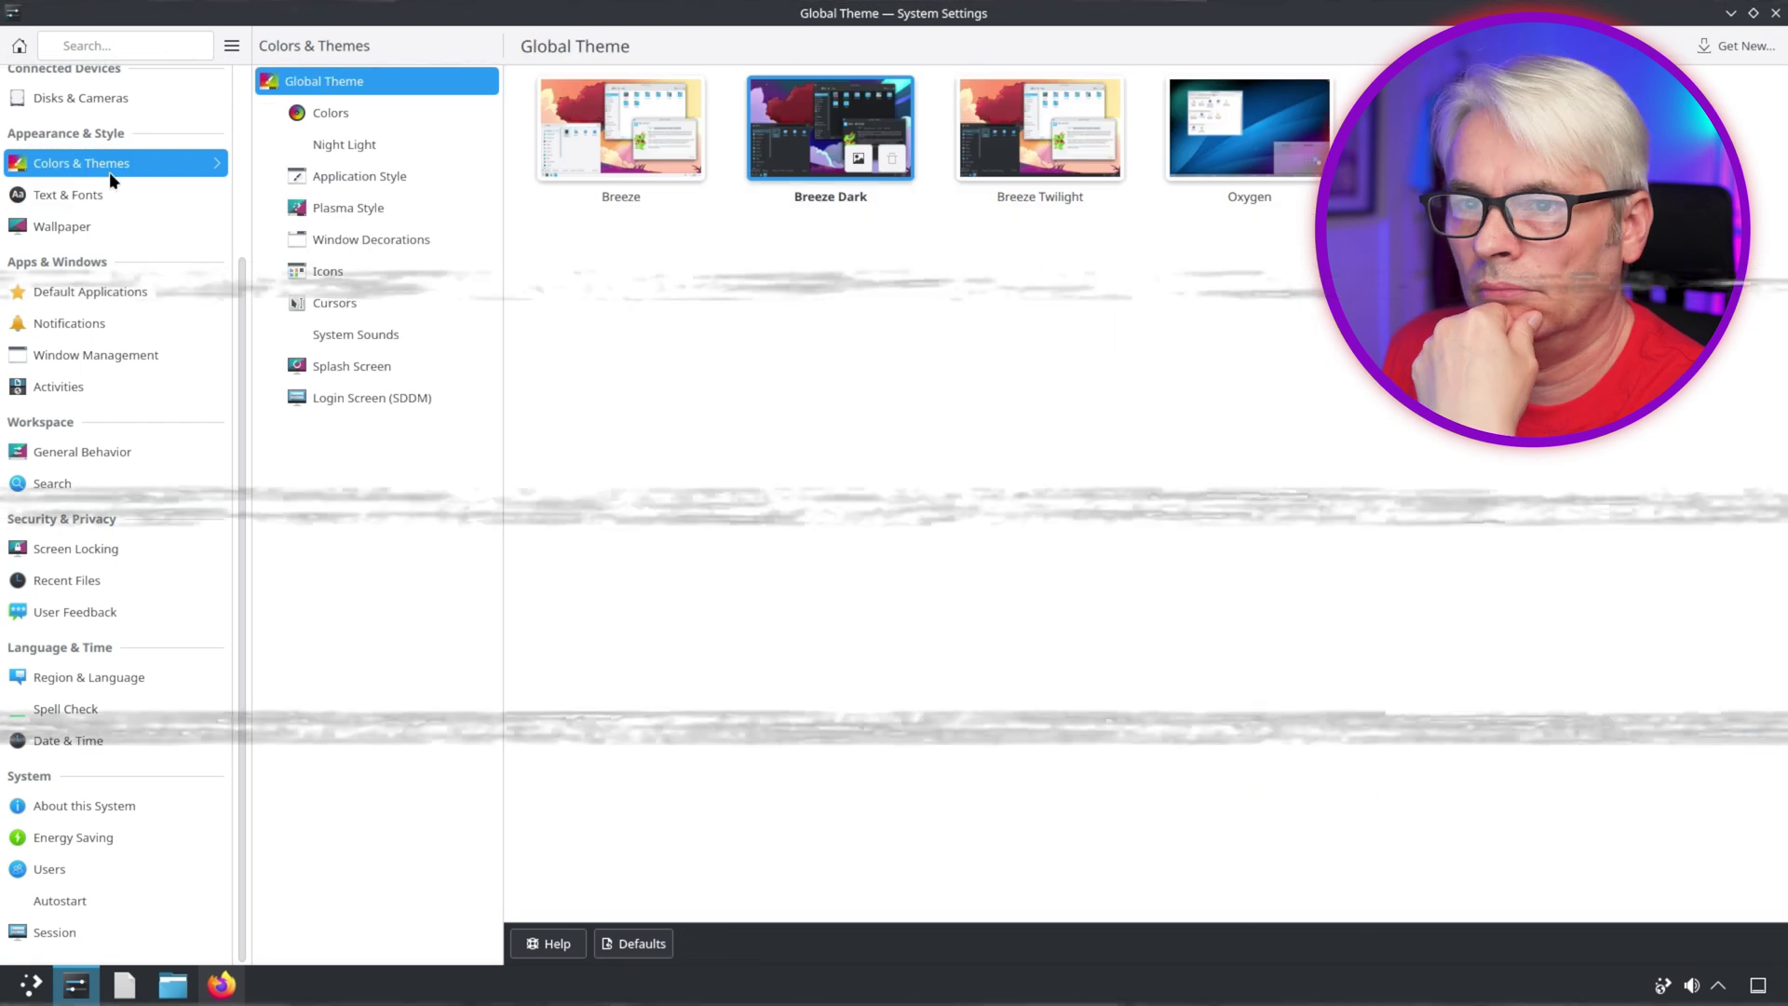
click(330, 113)
click(358, 176)
click(352, 206)
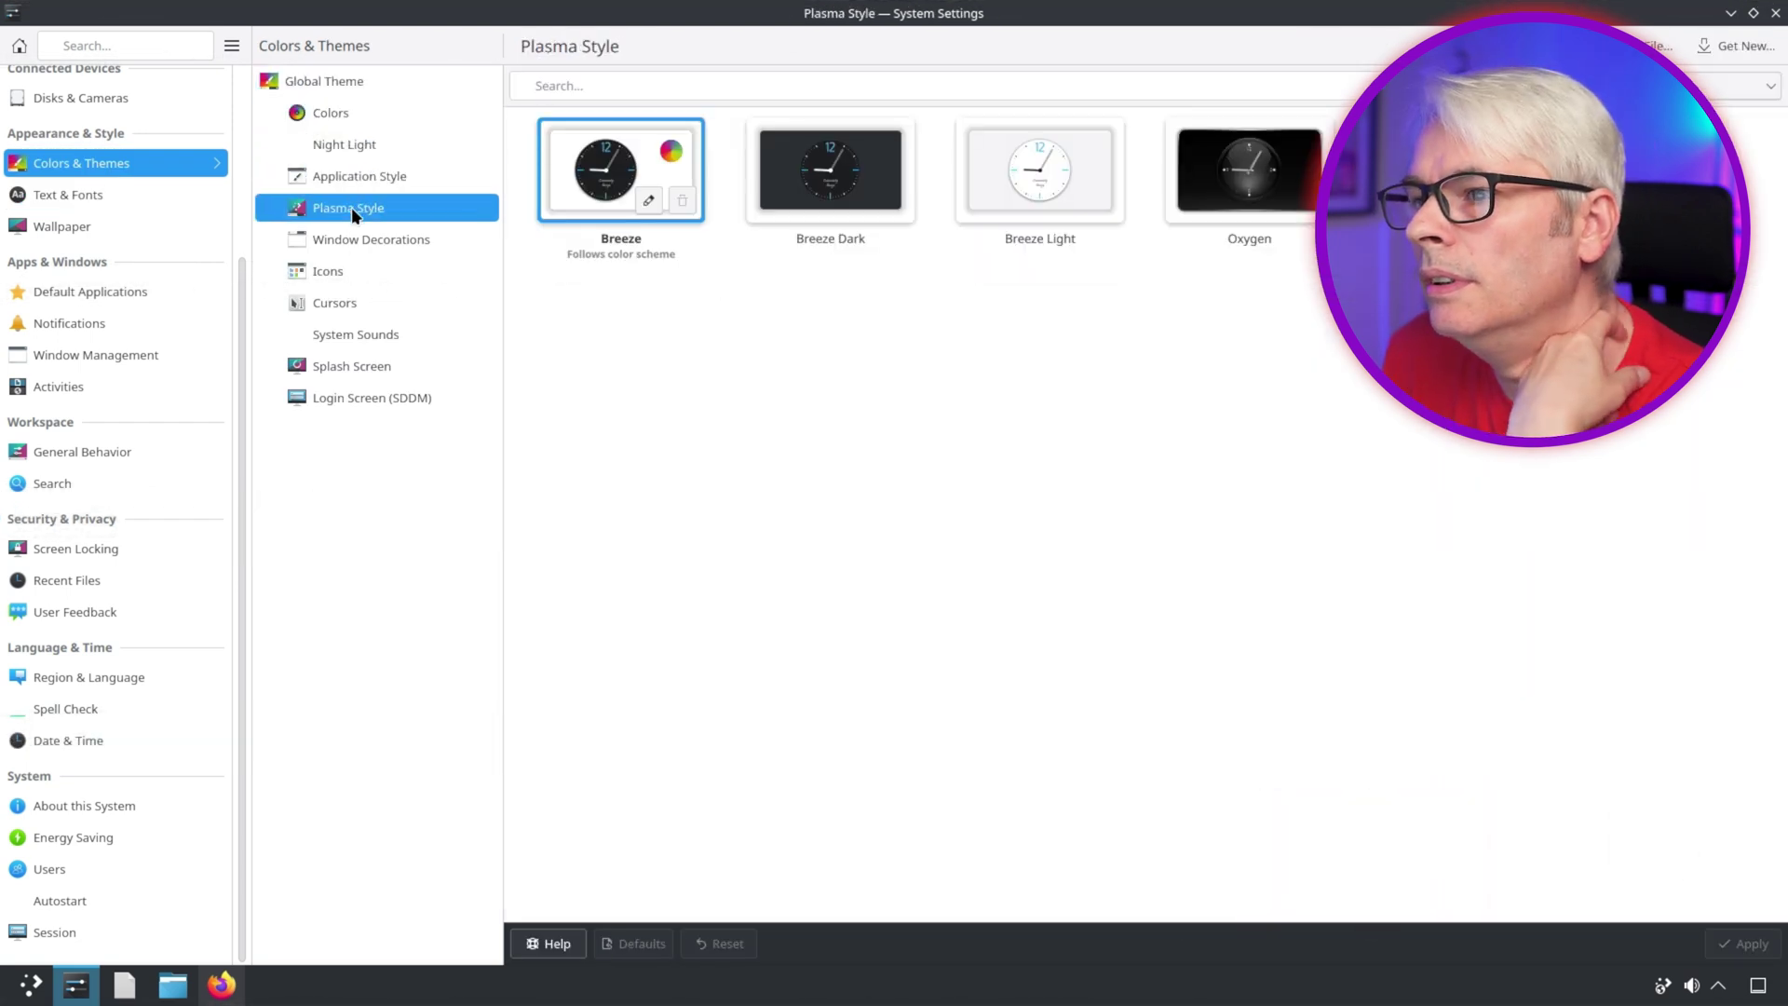
click(838, 182)
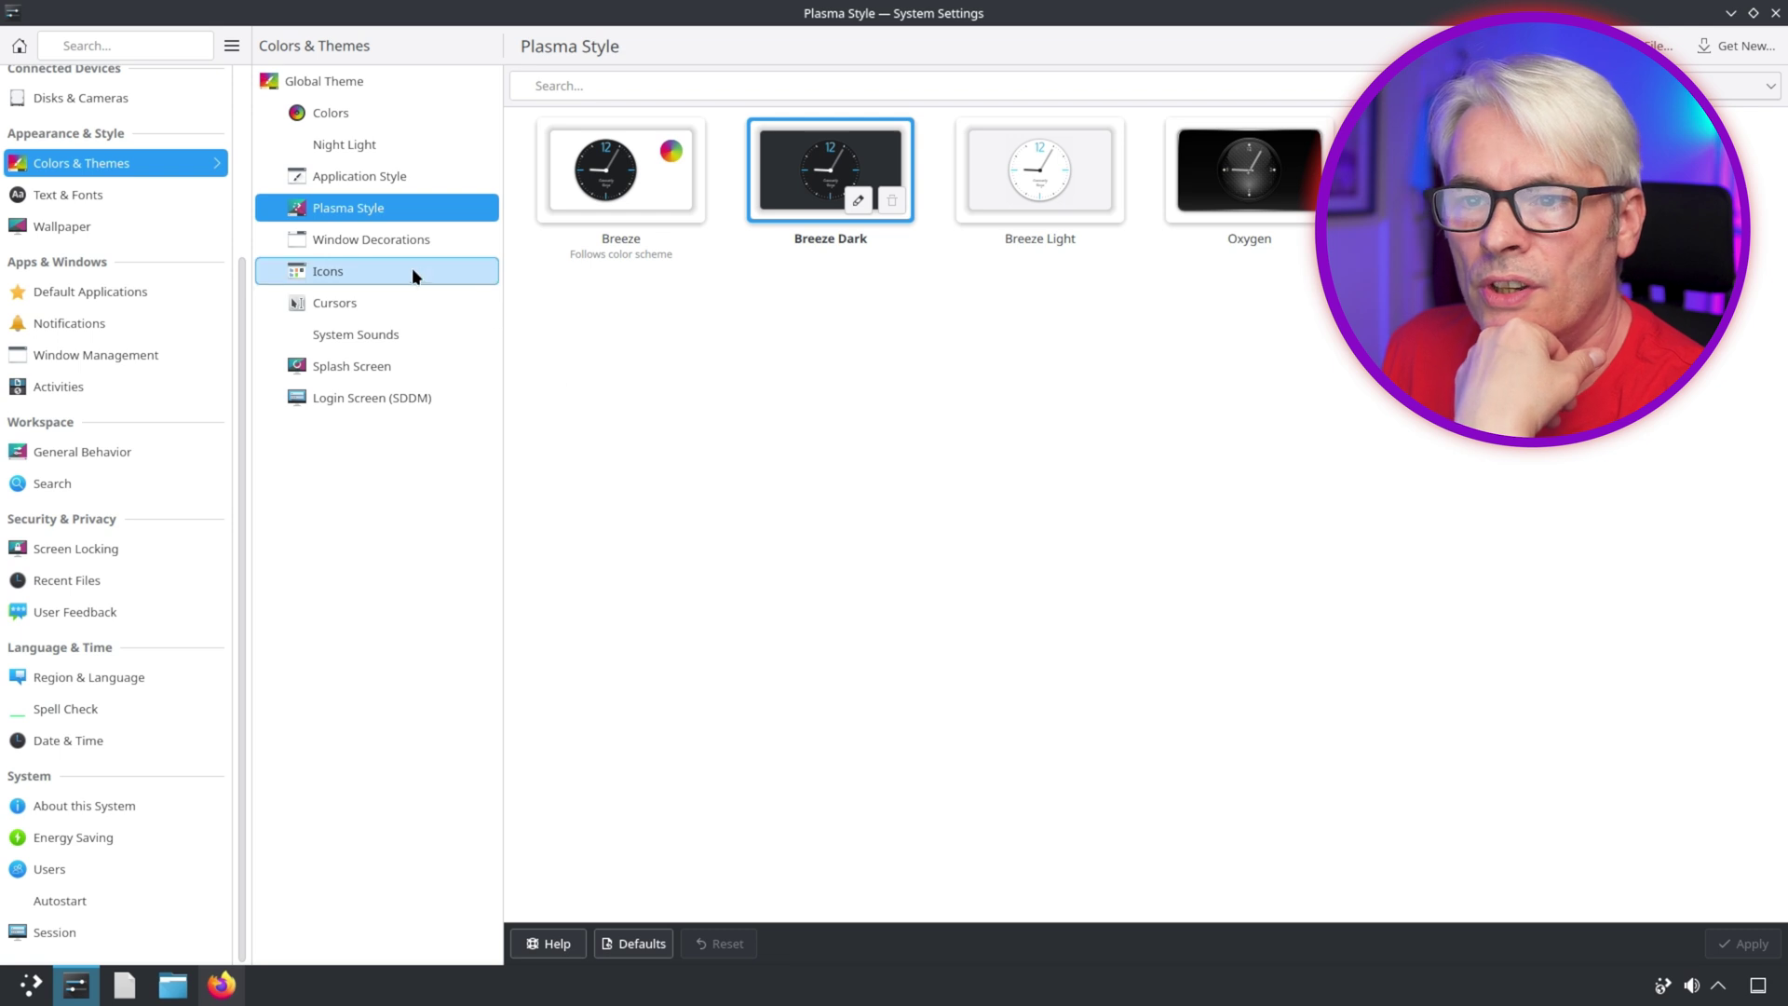
click(341, 244)
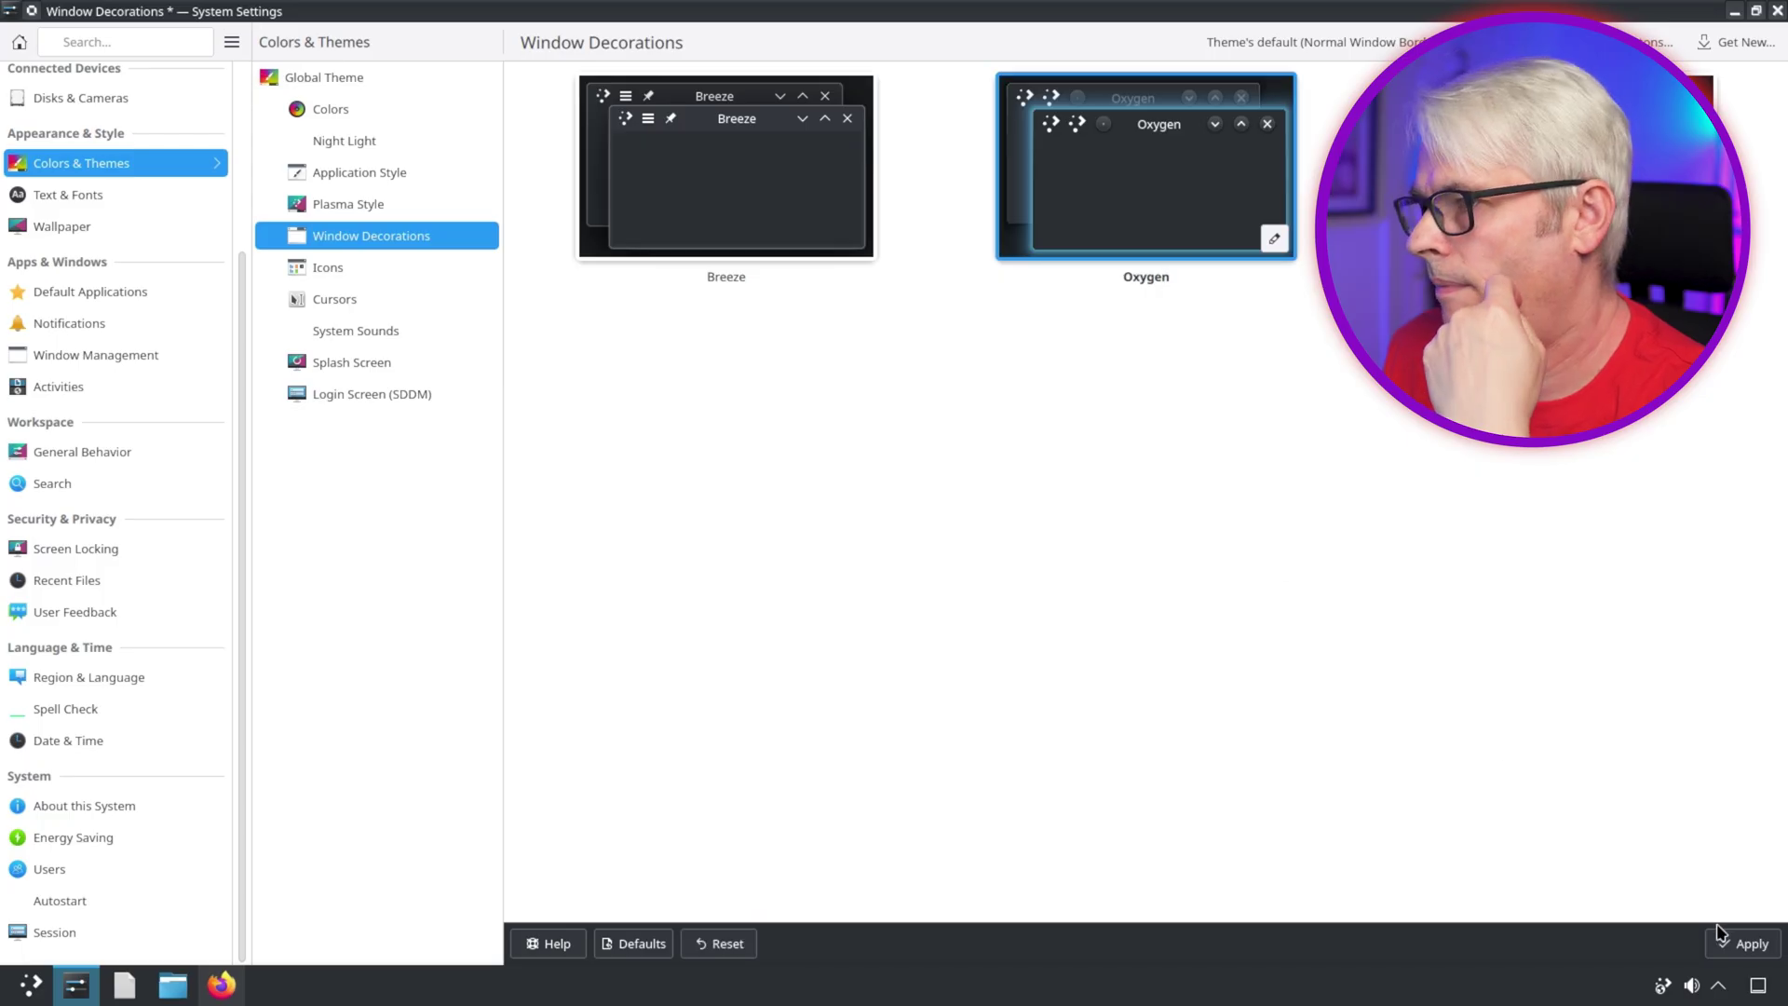
click(1731, 942)
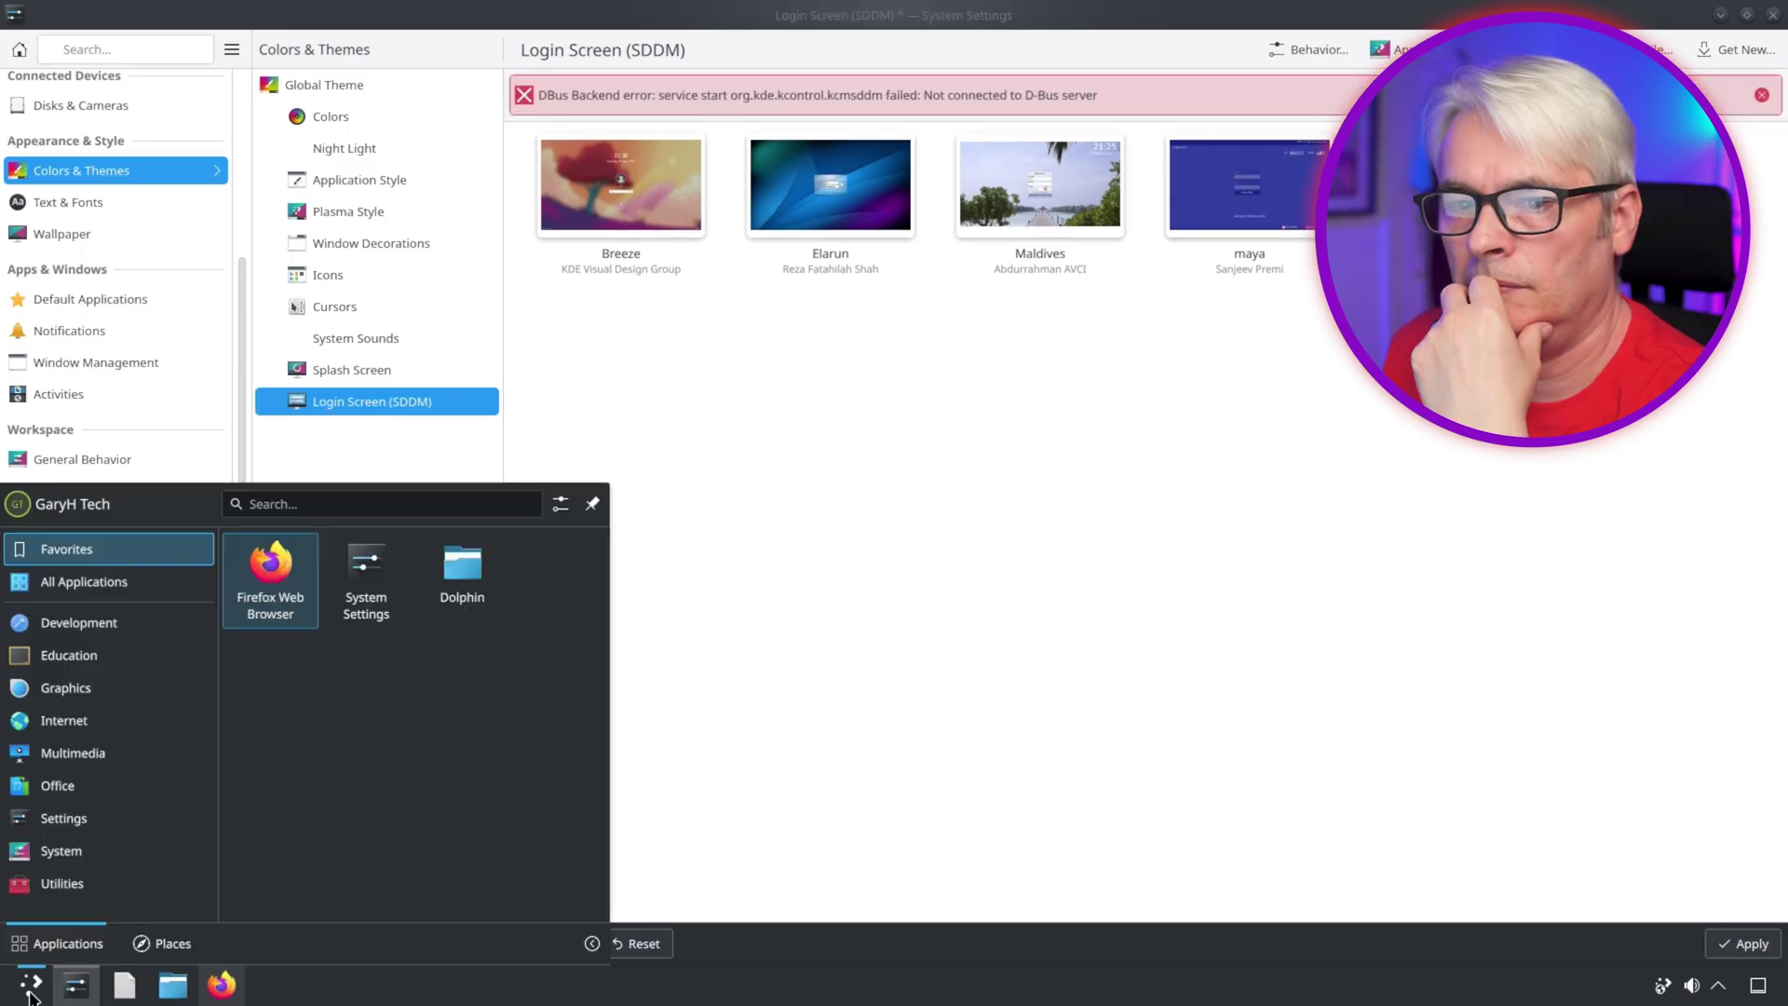
- As root in Konsole, append dbus_enable="YES" to /etc/rc.conf using pico
mouse_move(62, 850)
click(320, 630)
text(su -)
key(Return)
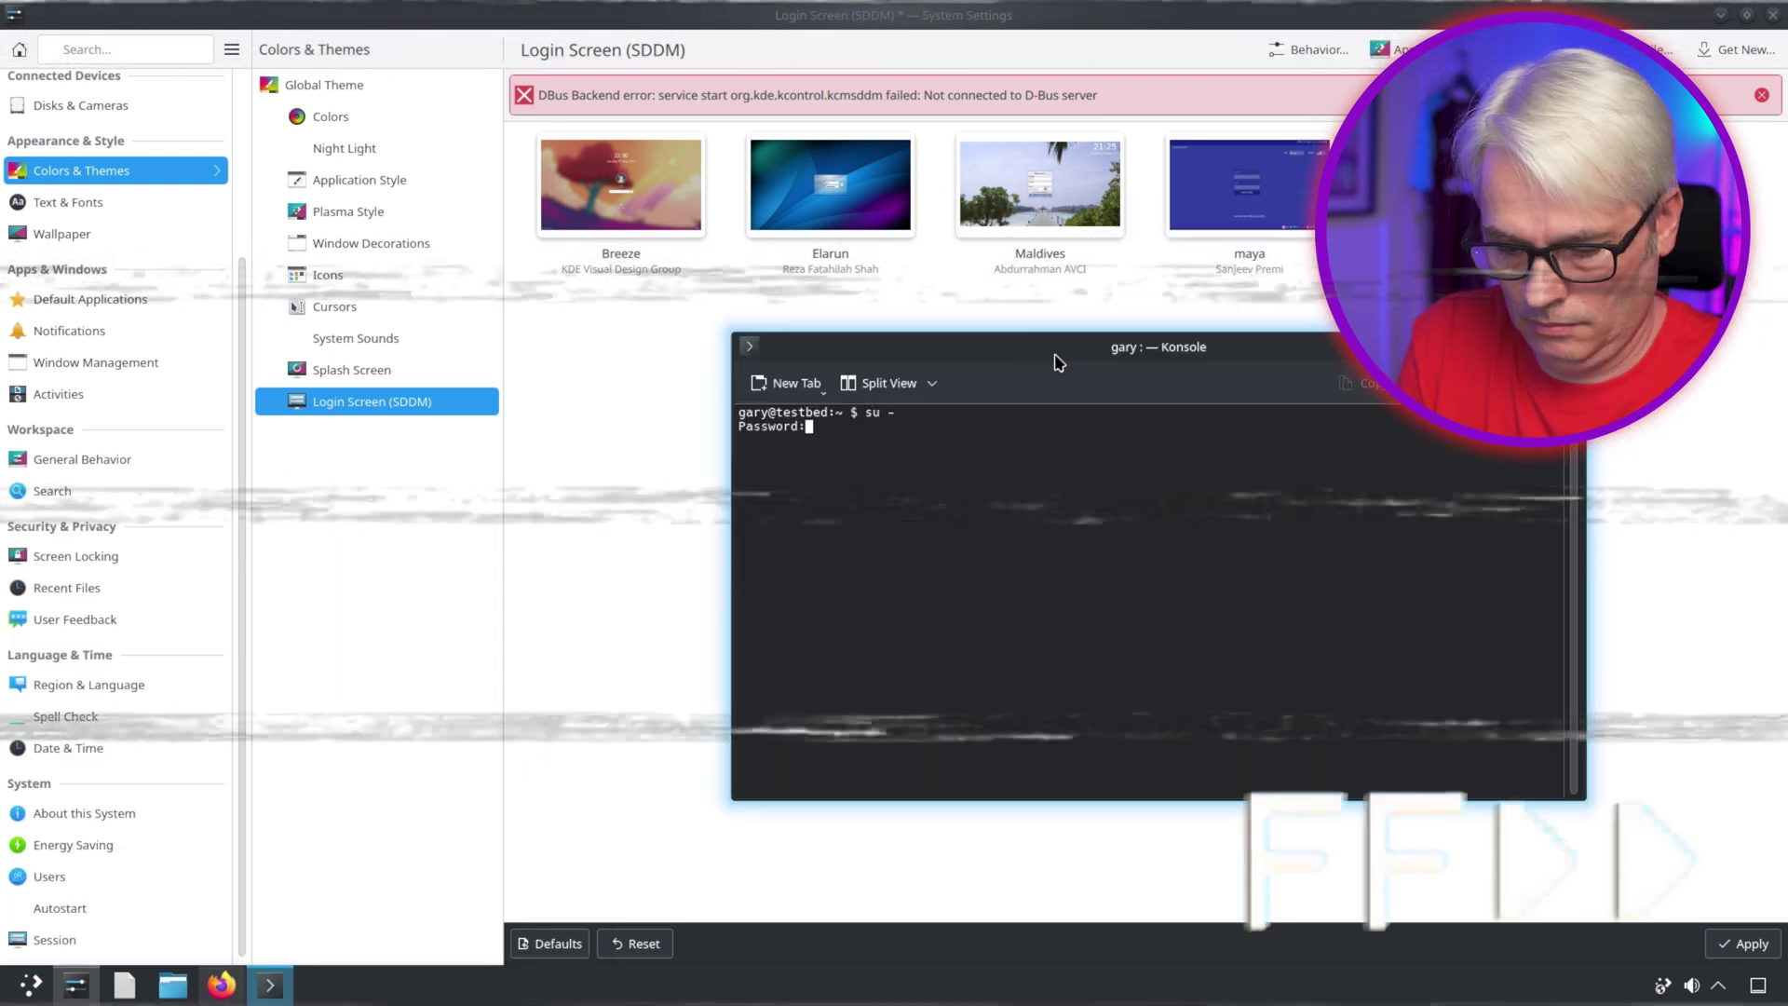
key(Return)
text(pico -w /etc/rc.conf)
key(Return)
key(ctrl+v)
text(dbus_enable=@YES)
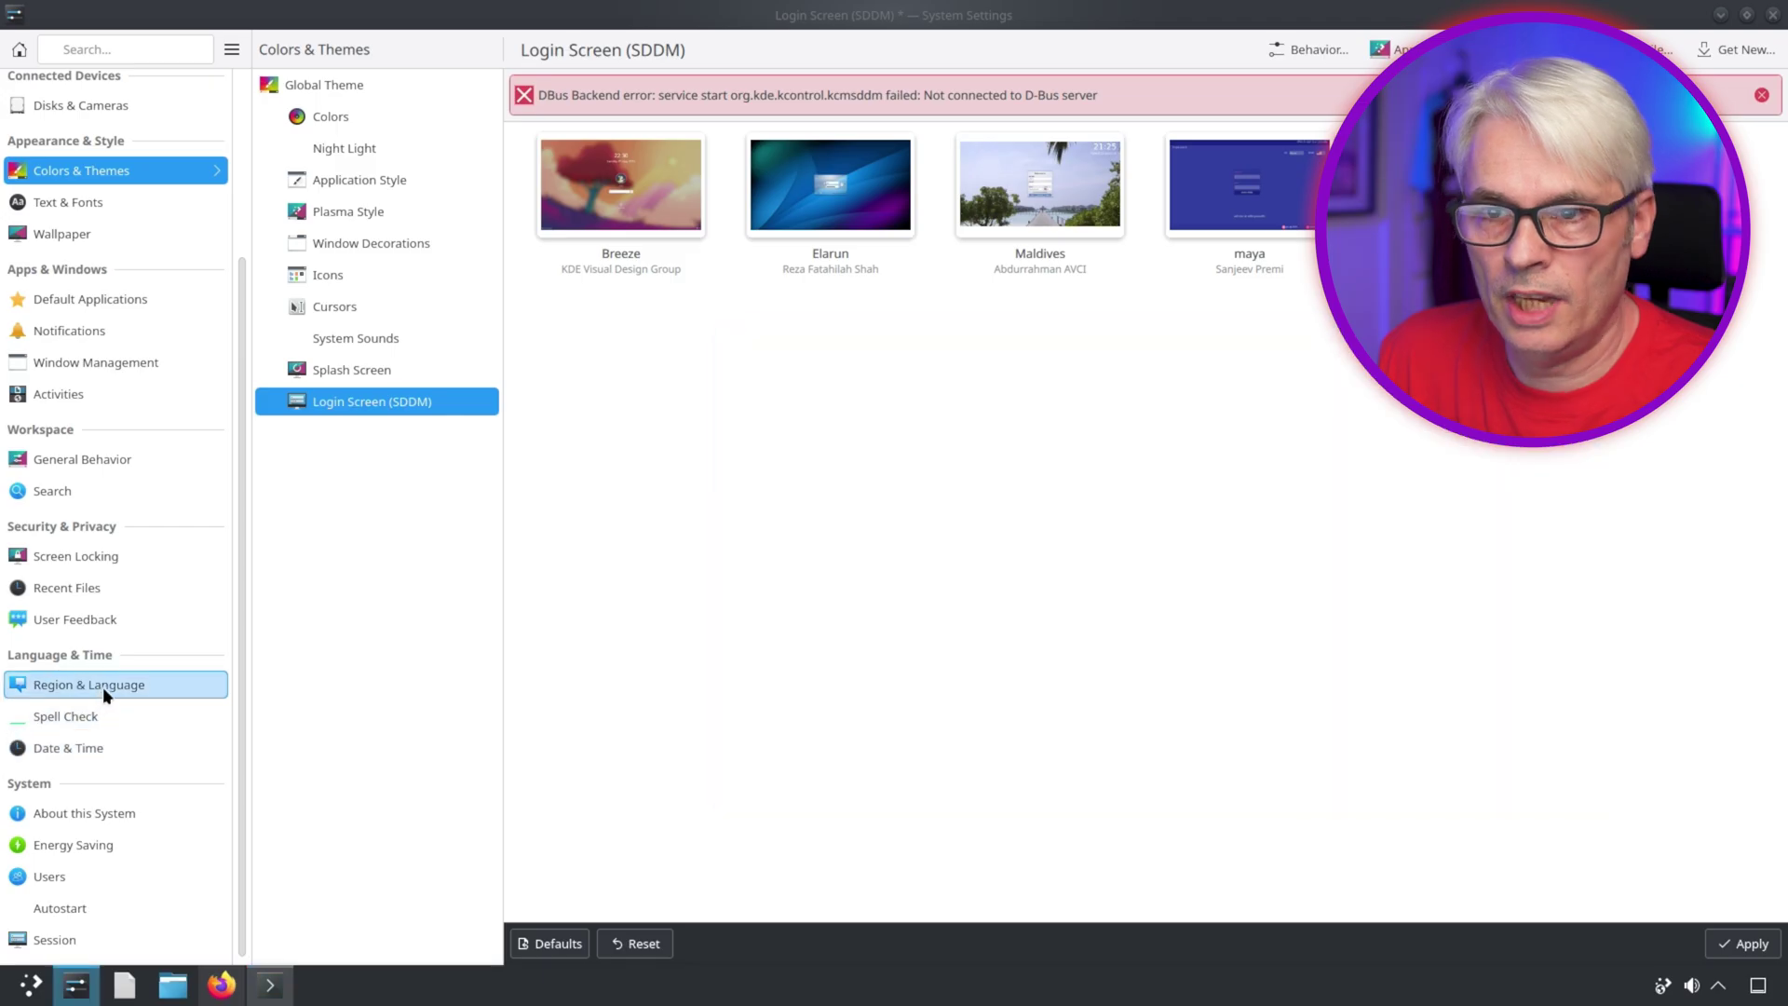
- Set the Region & Language to British English, applying pending changes first
click(102, 686)
click(846, 485)
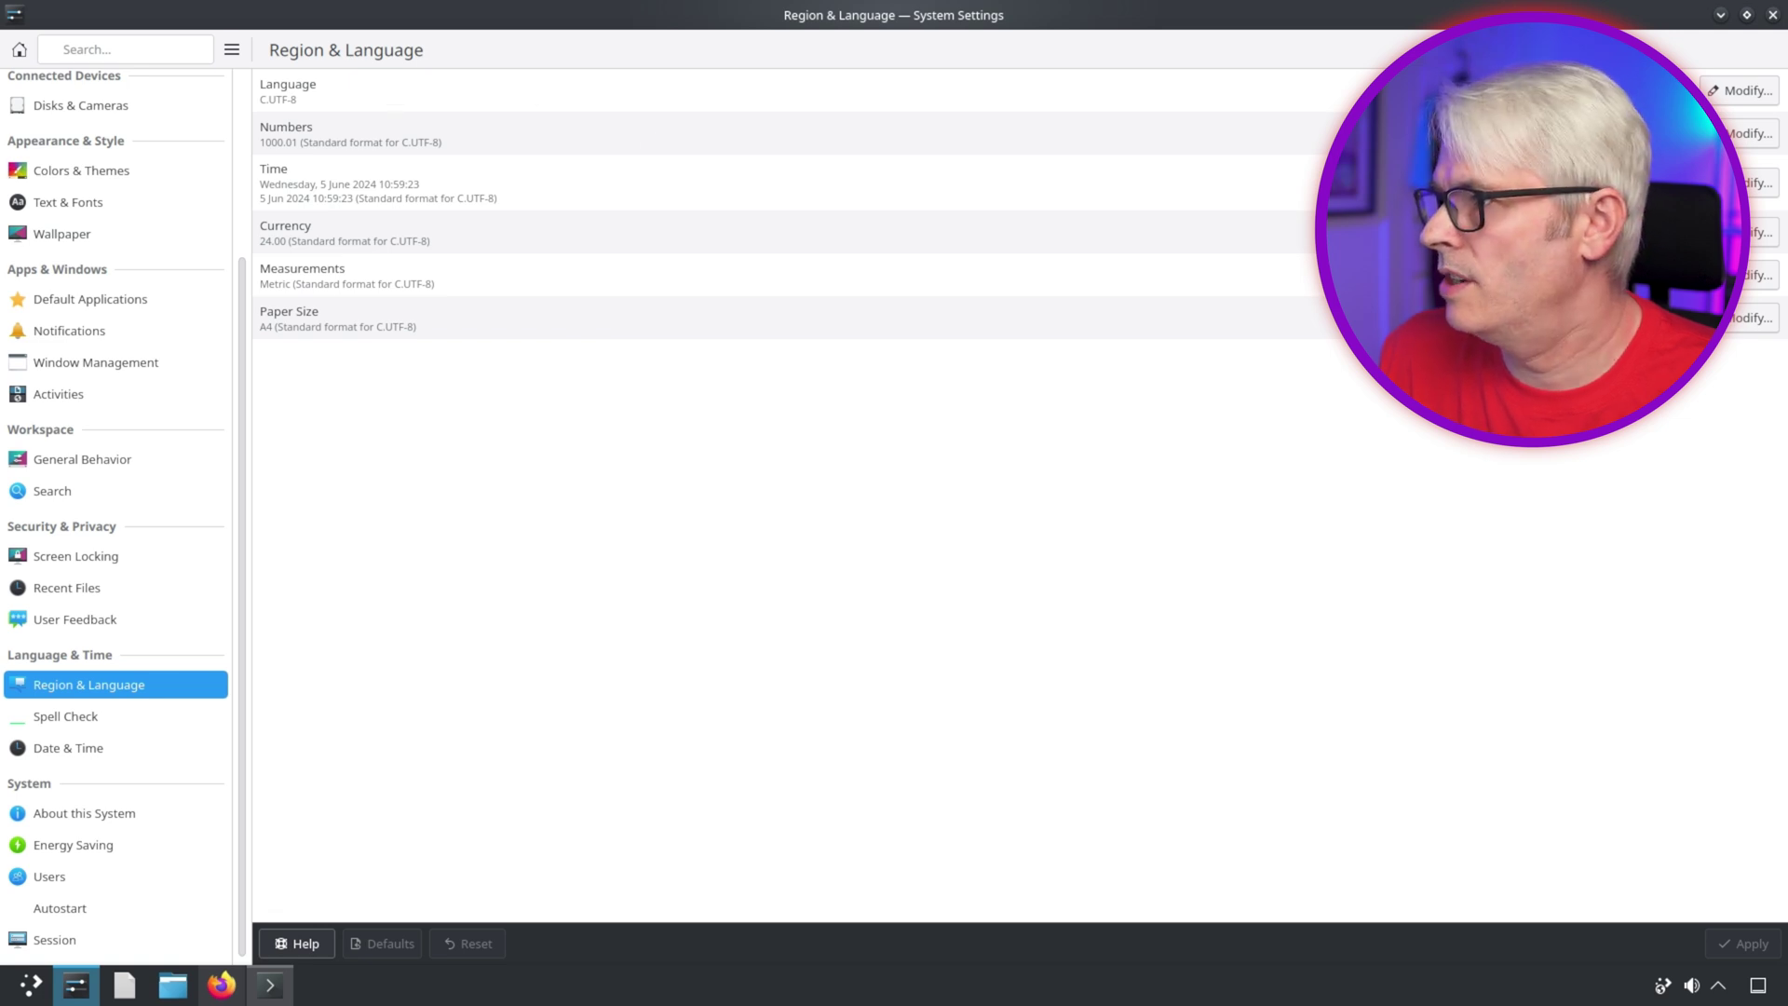
click(1742, 90)
click(954, 532)
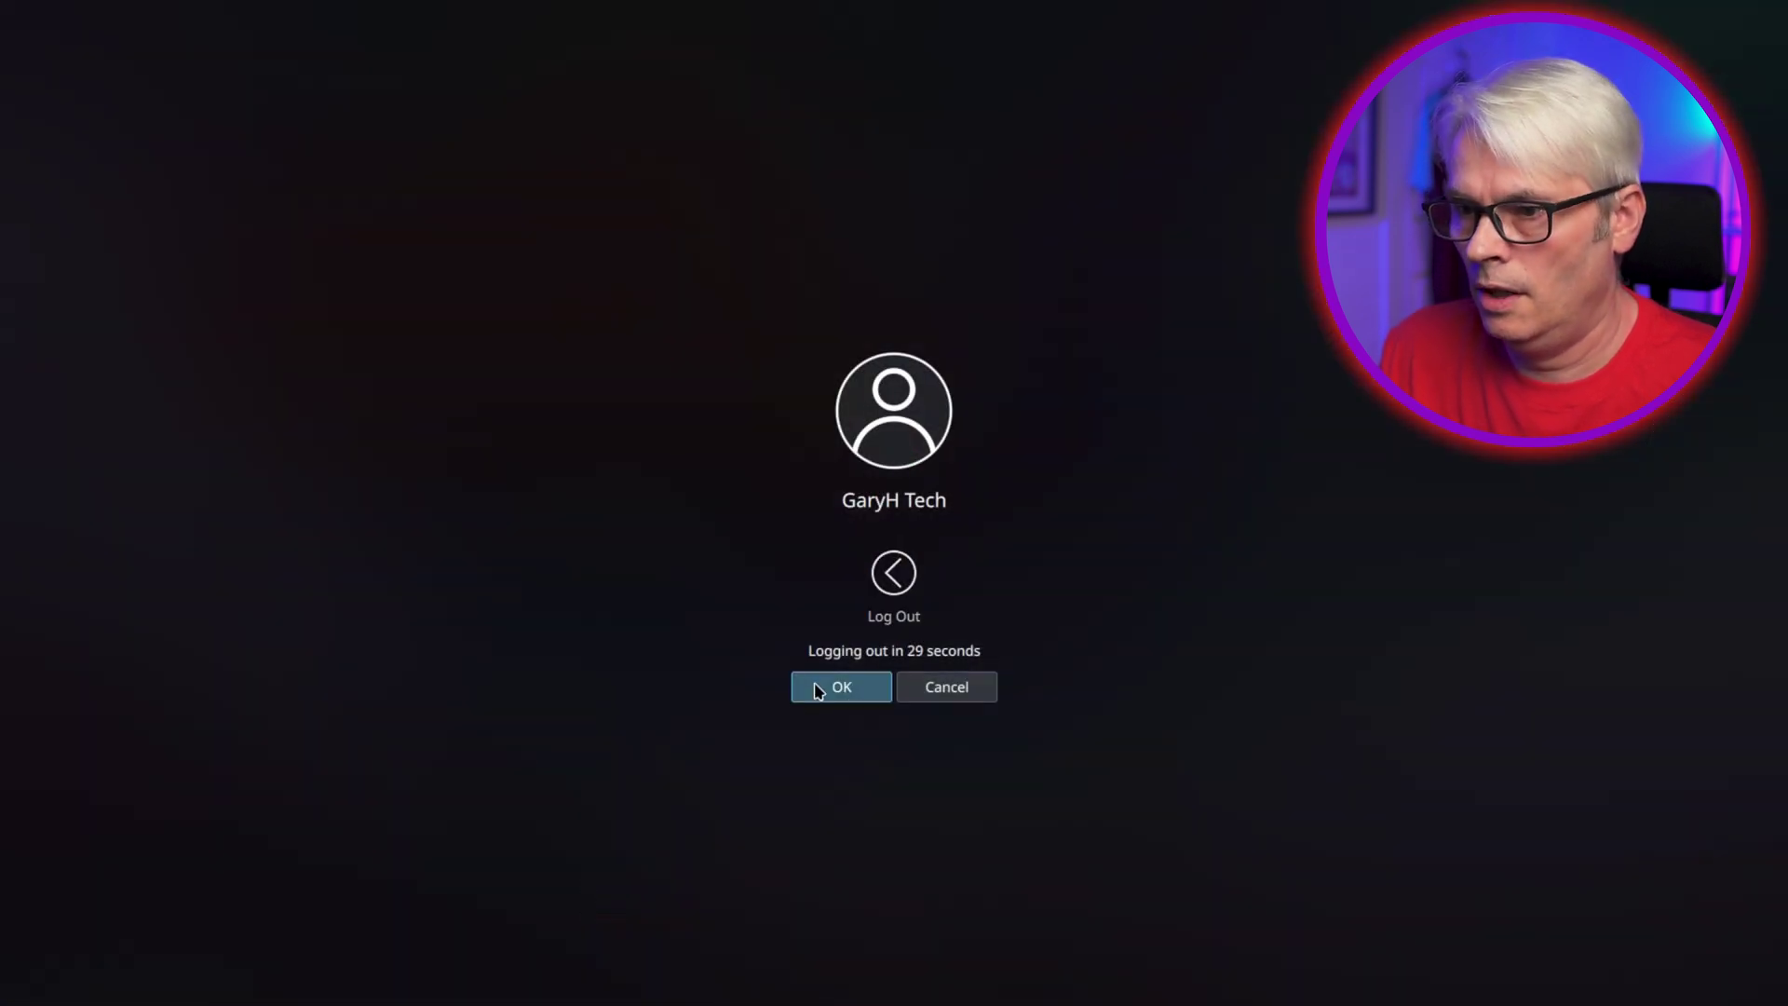
- Confirm the logout, then sign back in at the SDDM screen to a fresh Plasma session
click(817, 691)
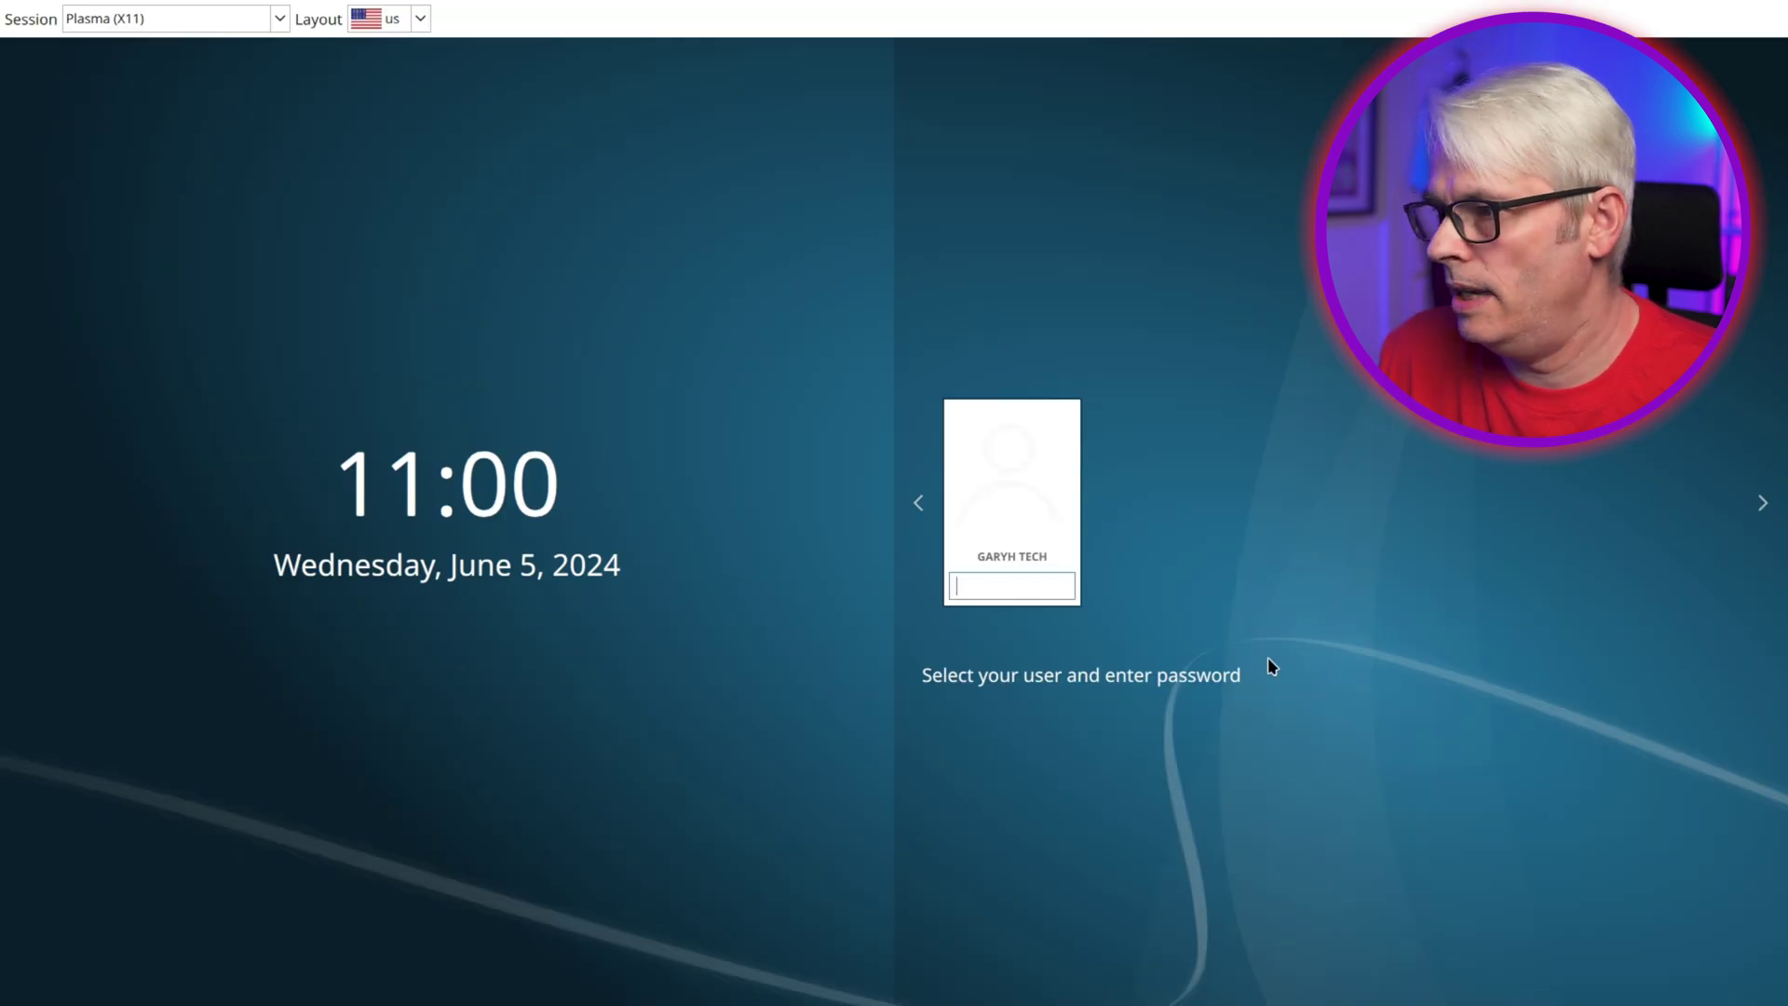
click(969, 585)
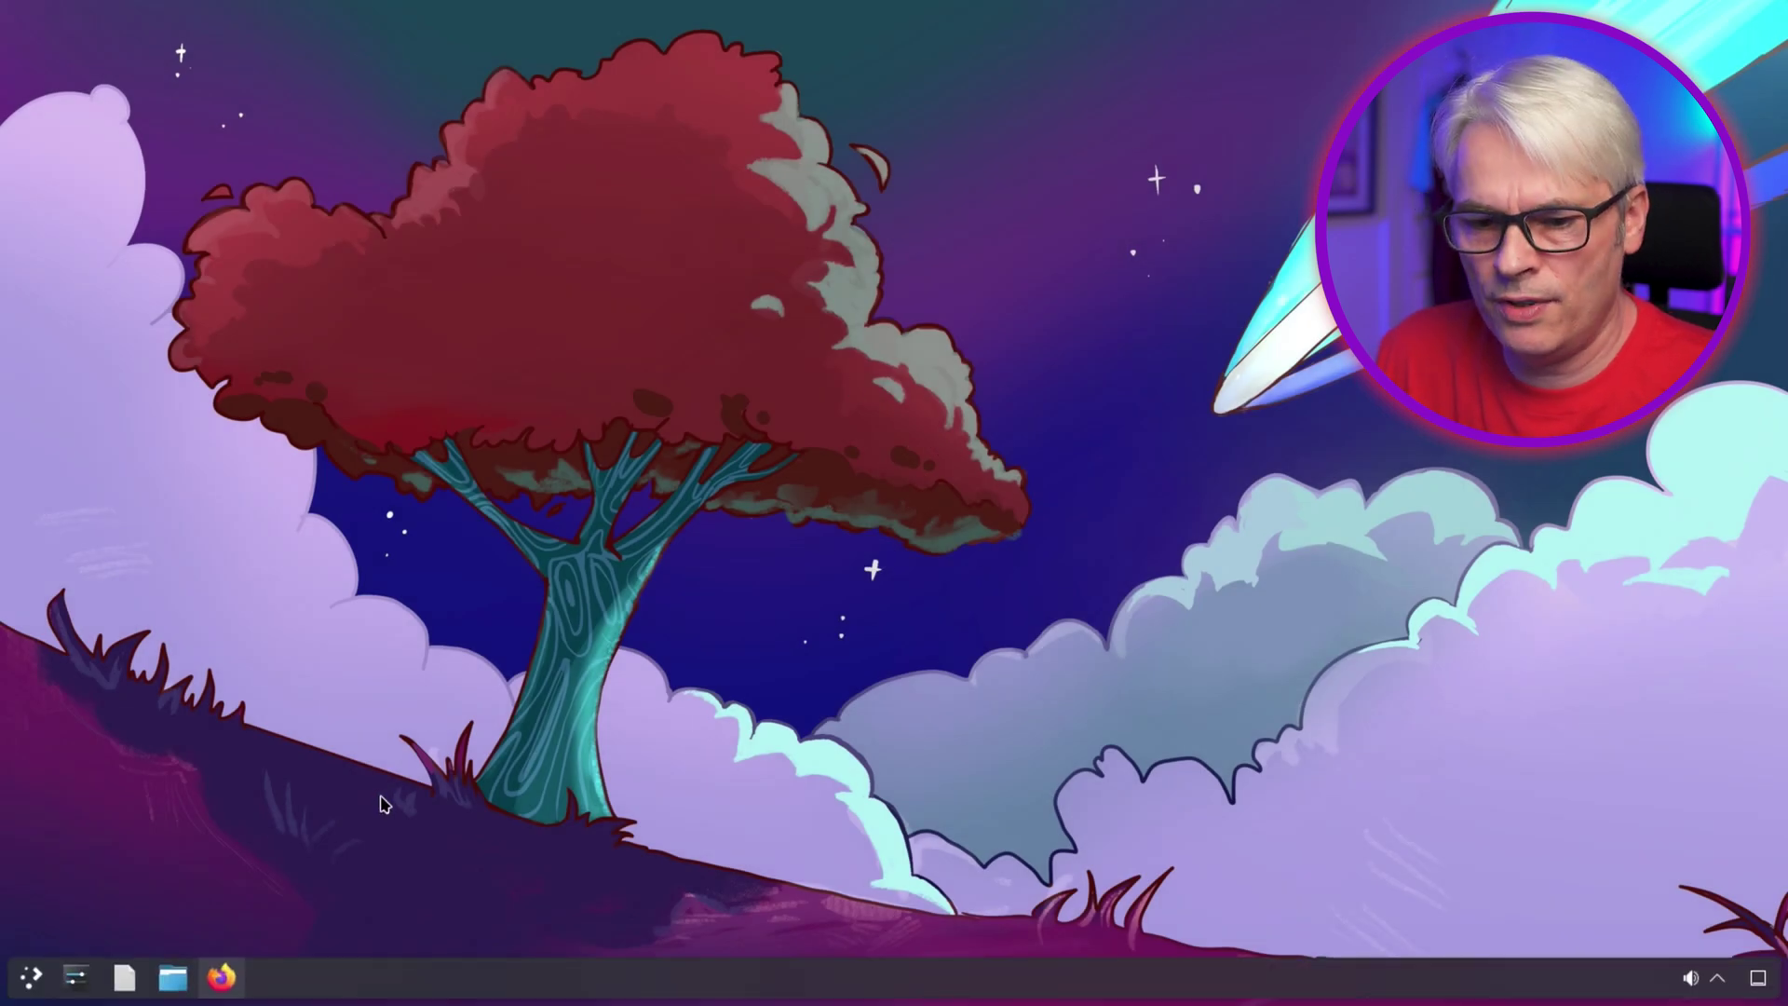
click(35, 978)
click(599, 922)
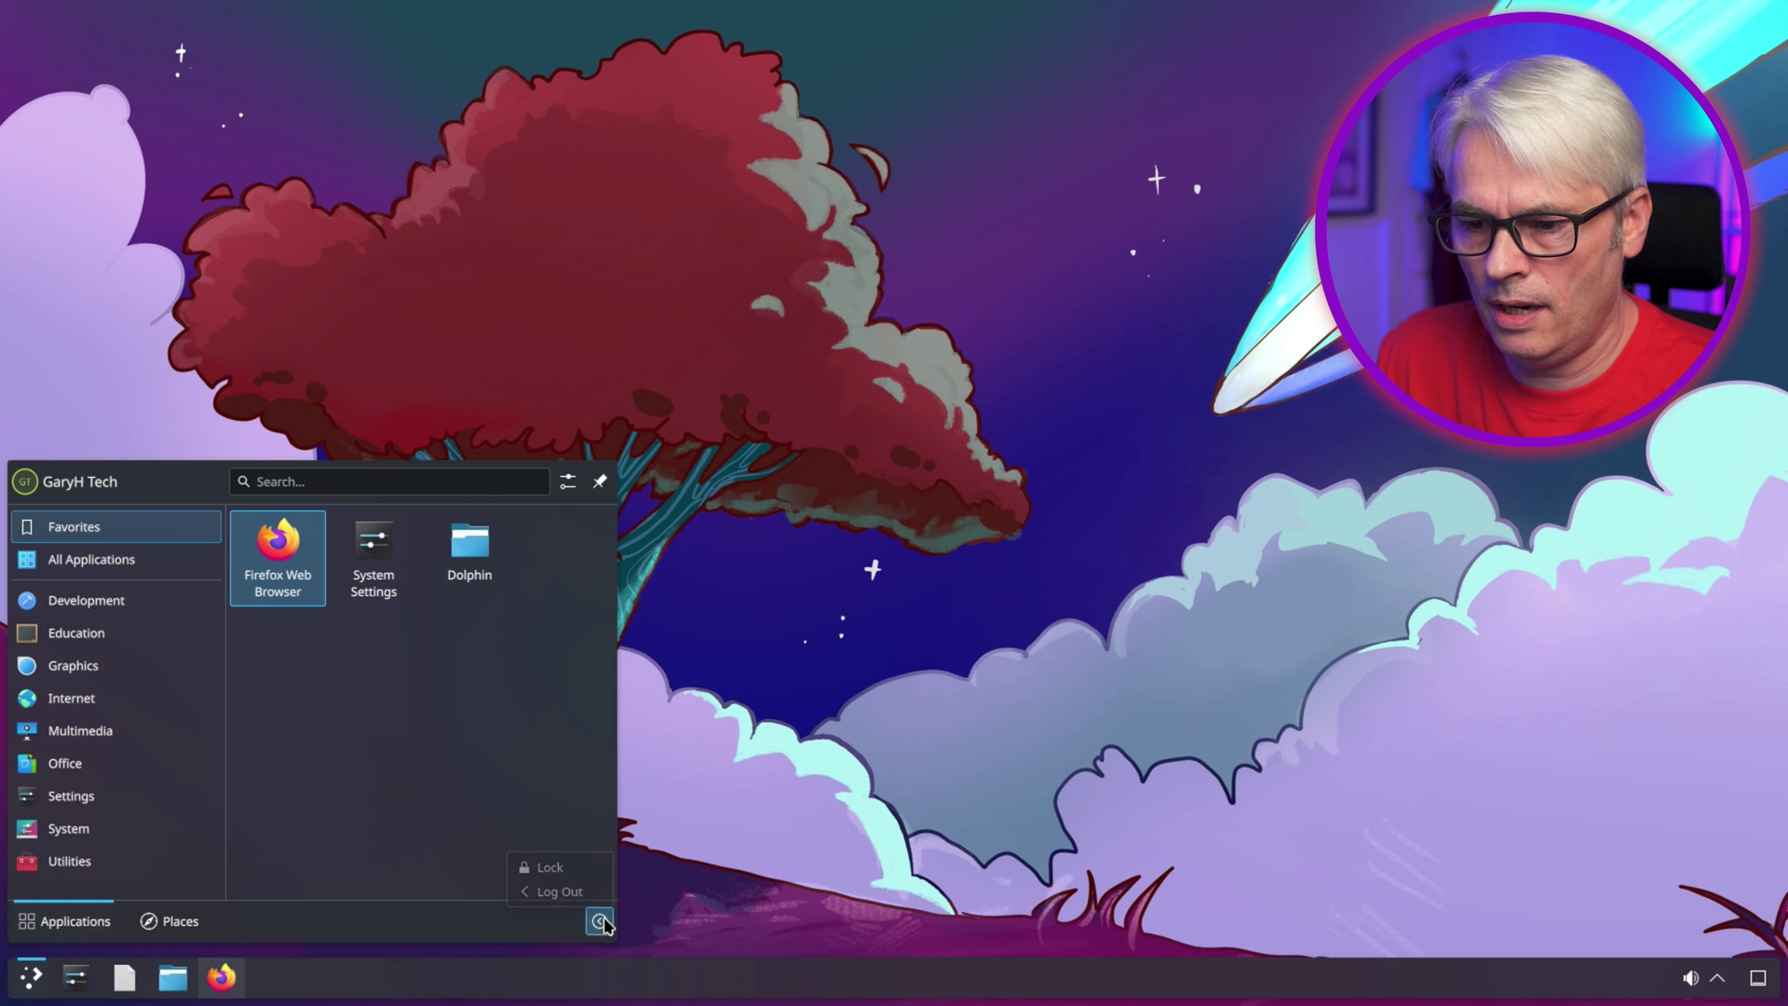
click(601, 922)
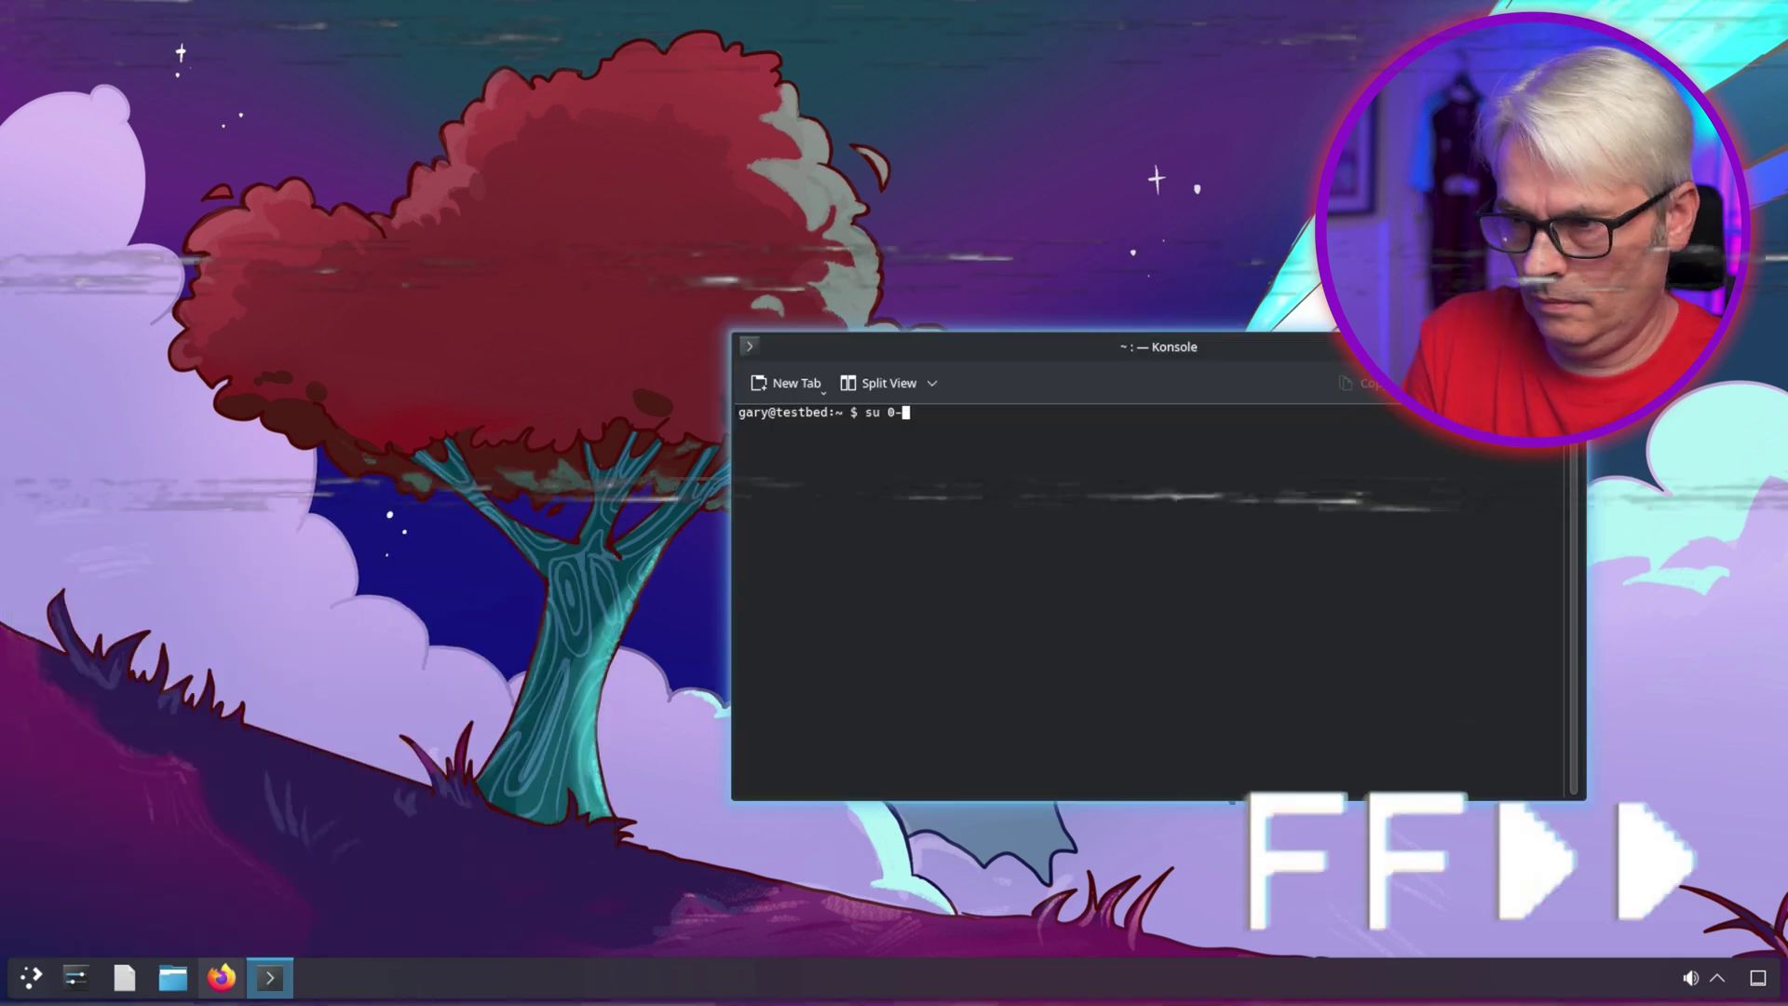
key(Return)
key(Return)
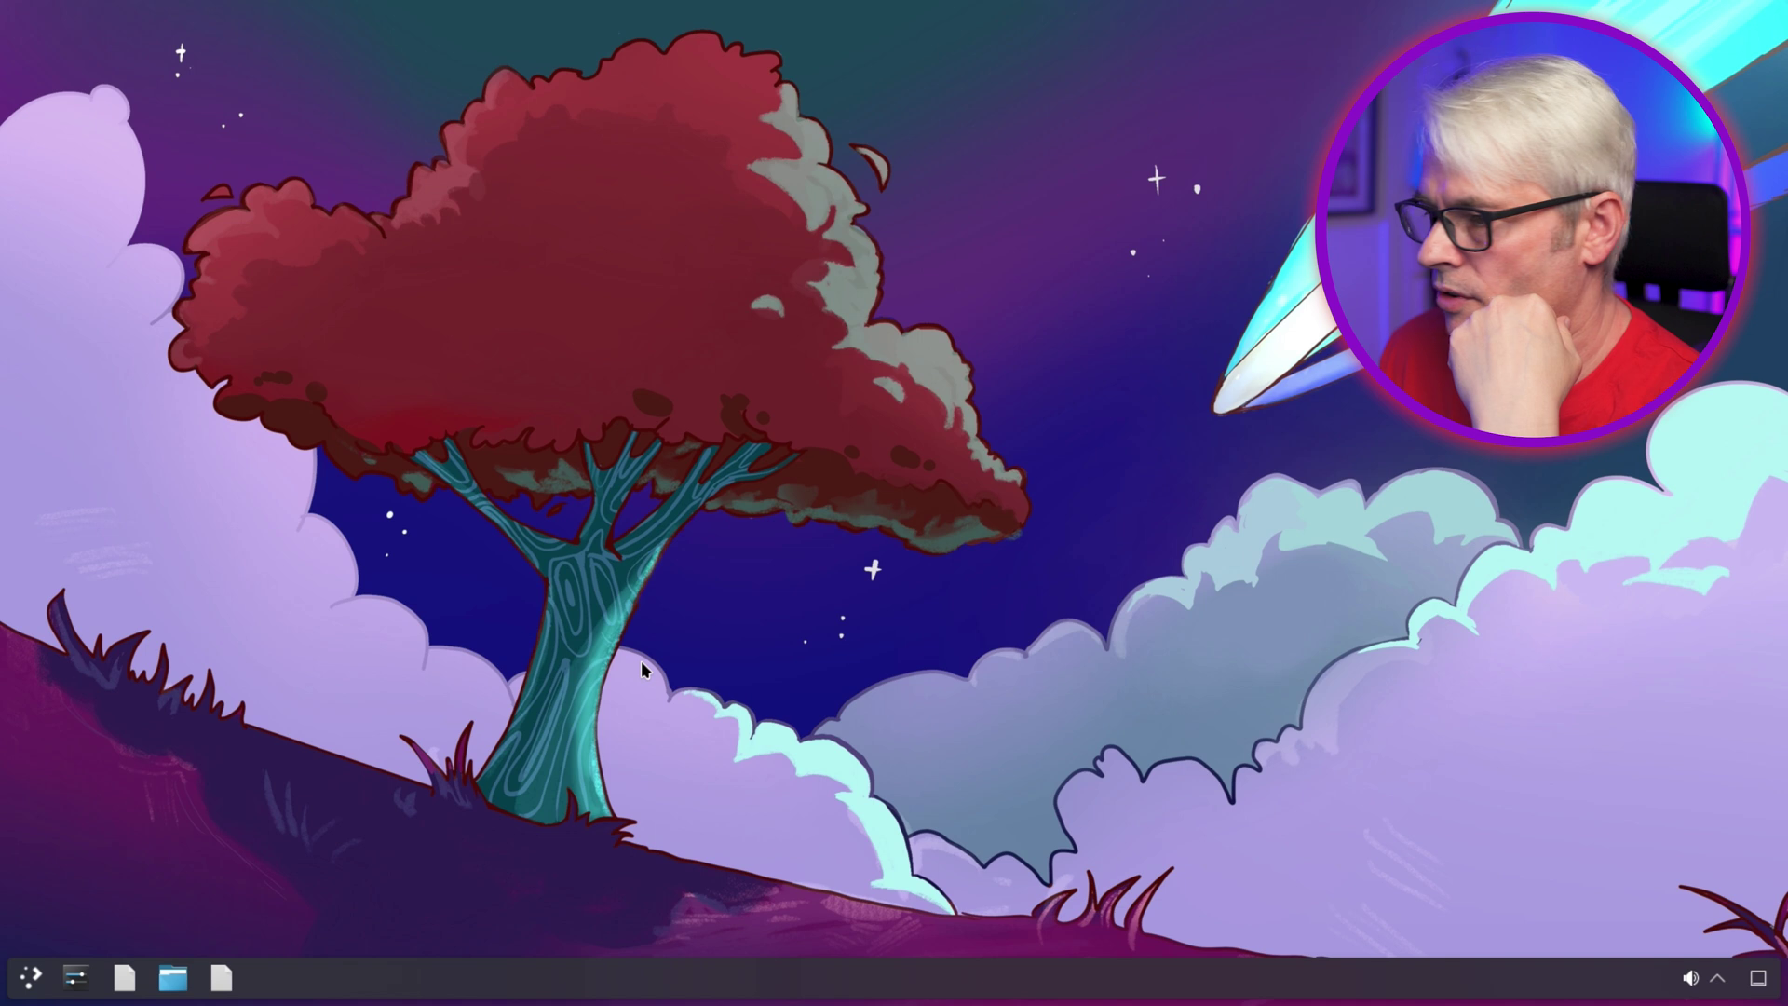
- In System Settings, pass through Keyboard to check Login Screen (SDDM), where FreeBSD Black Theme is current
click(28, 977)
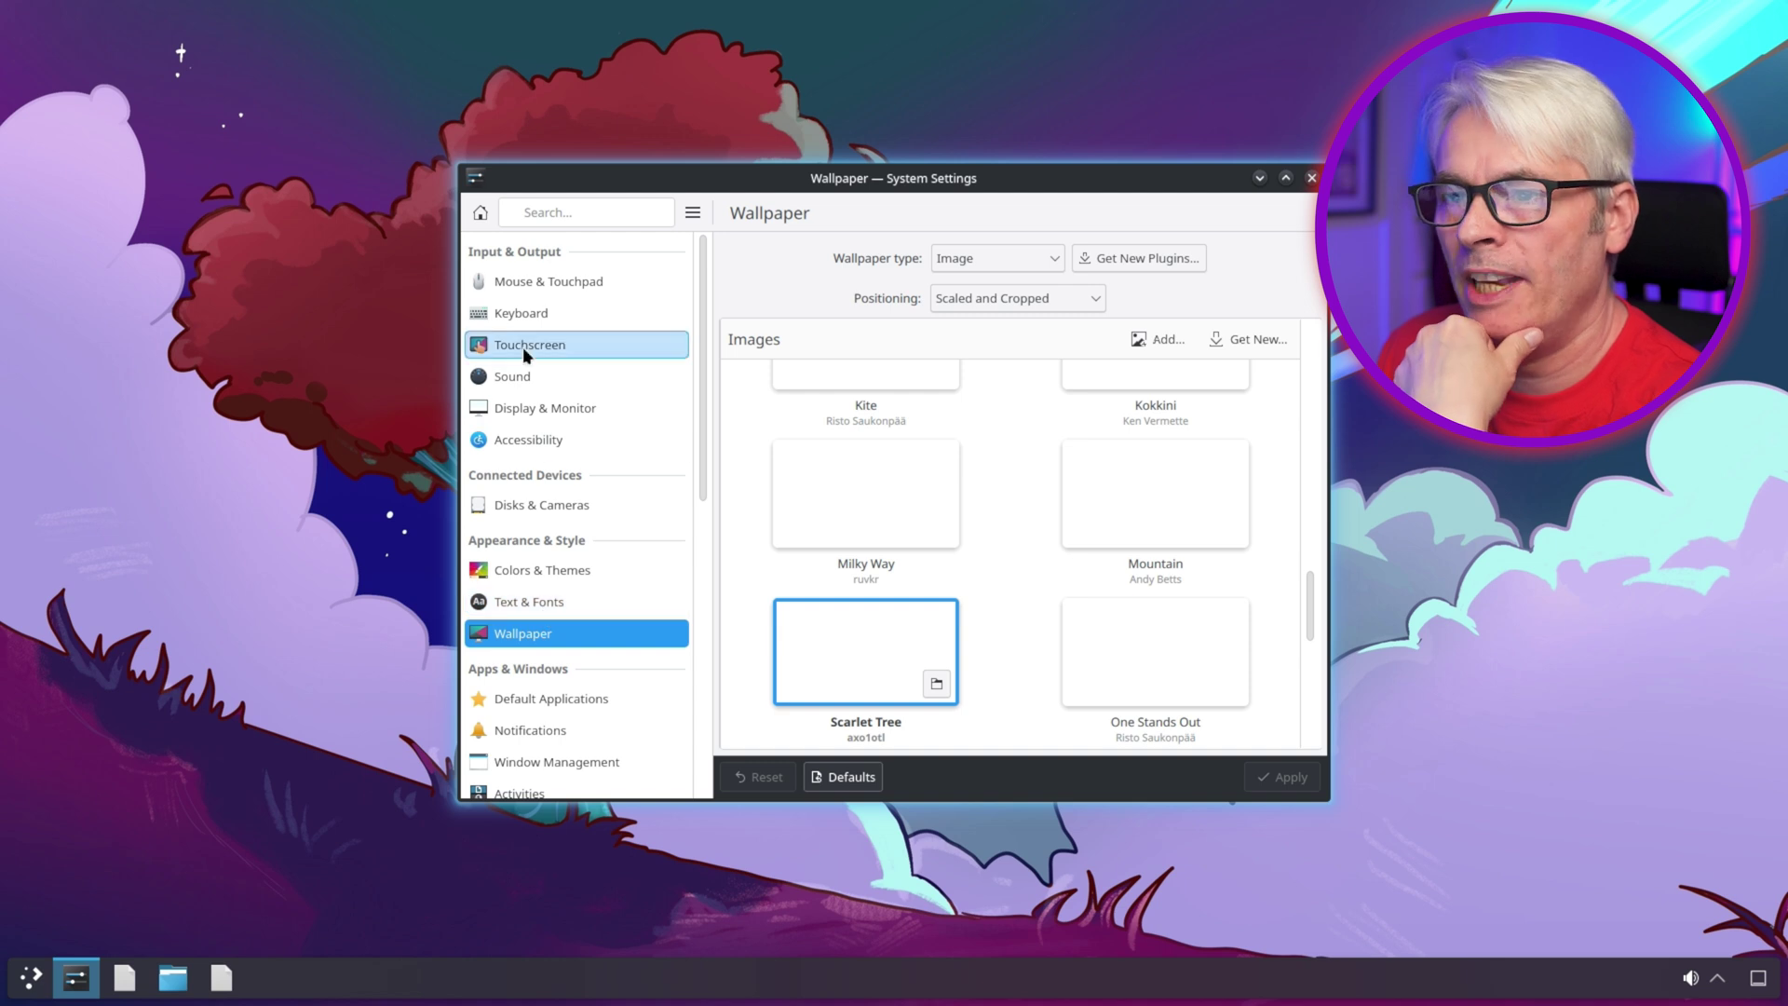
click(523, 346)
key(ctrl+a)
key(BackSpace)
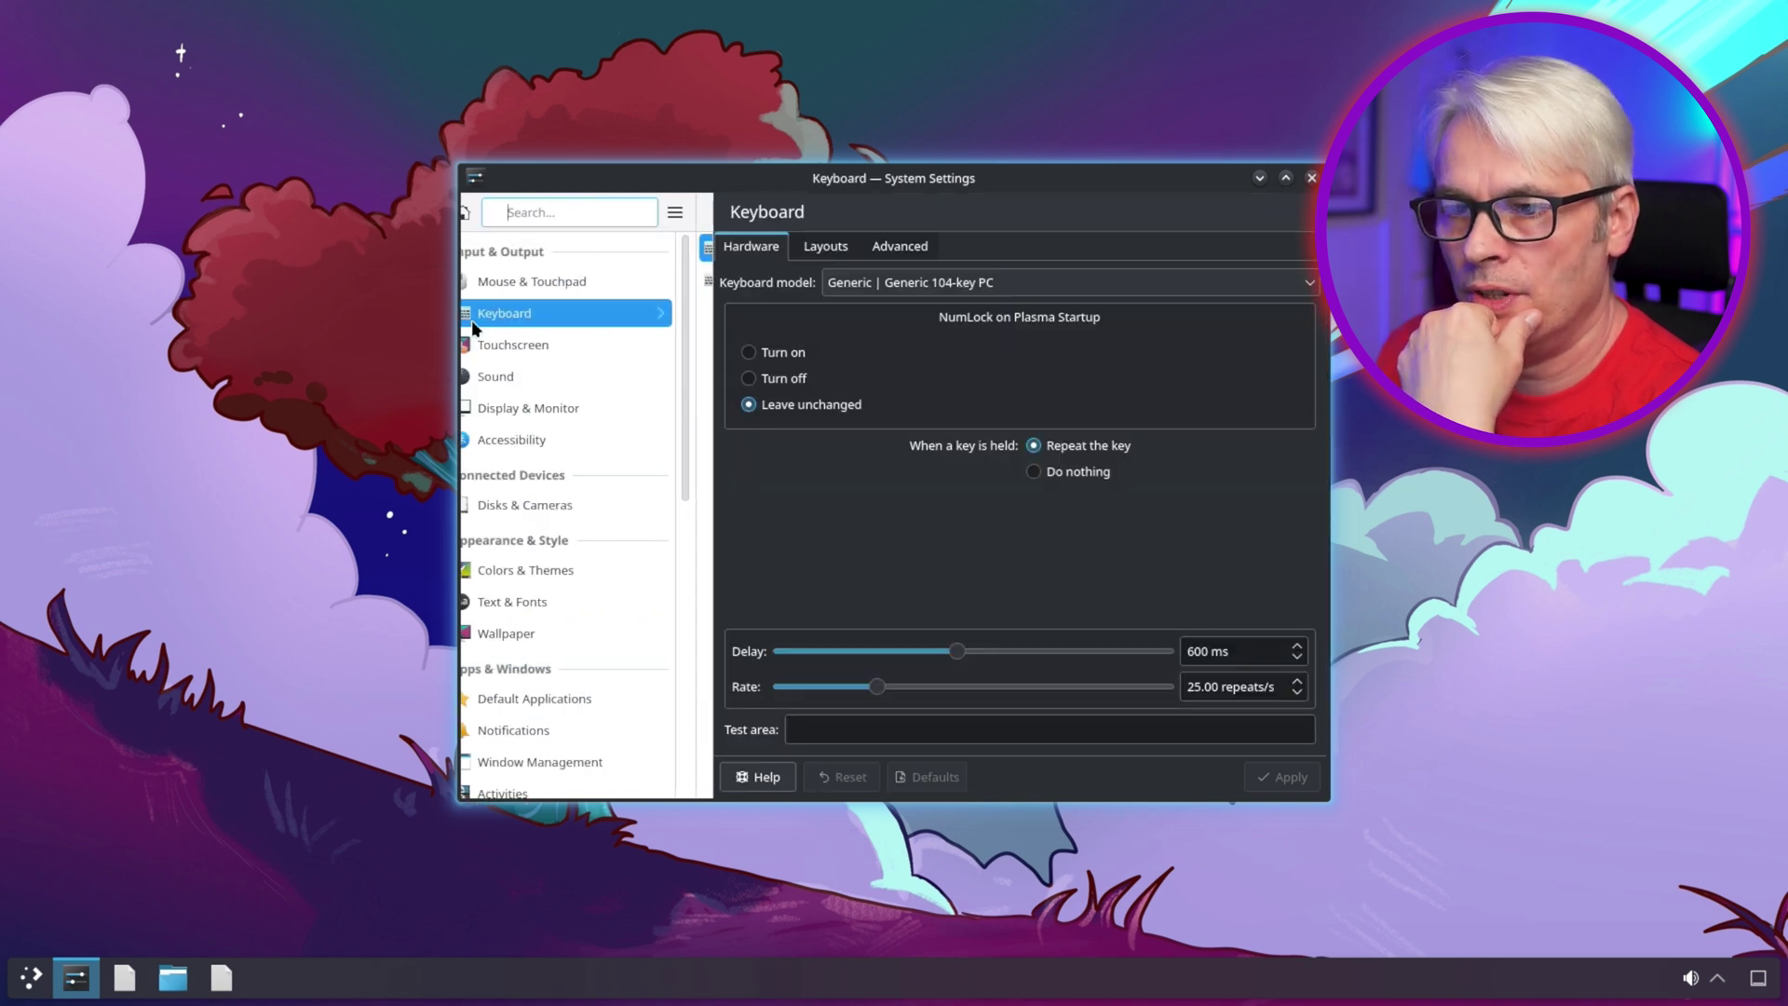
click(568, 562)
click(573, 562)
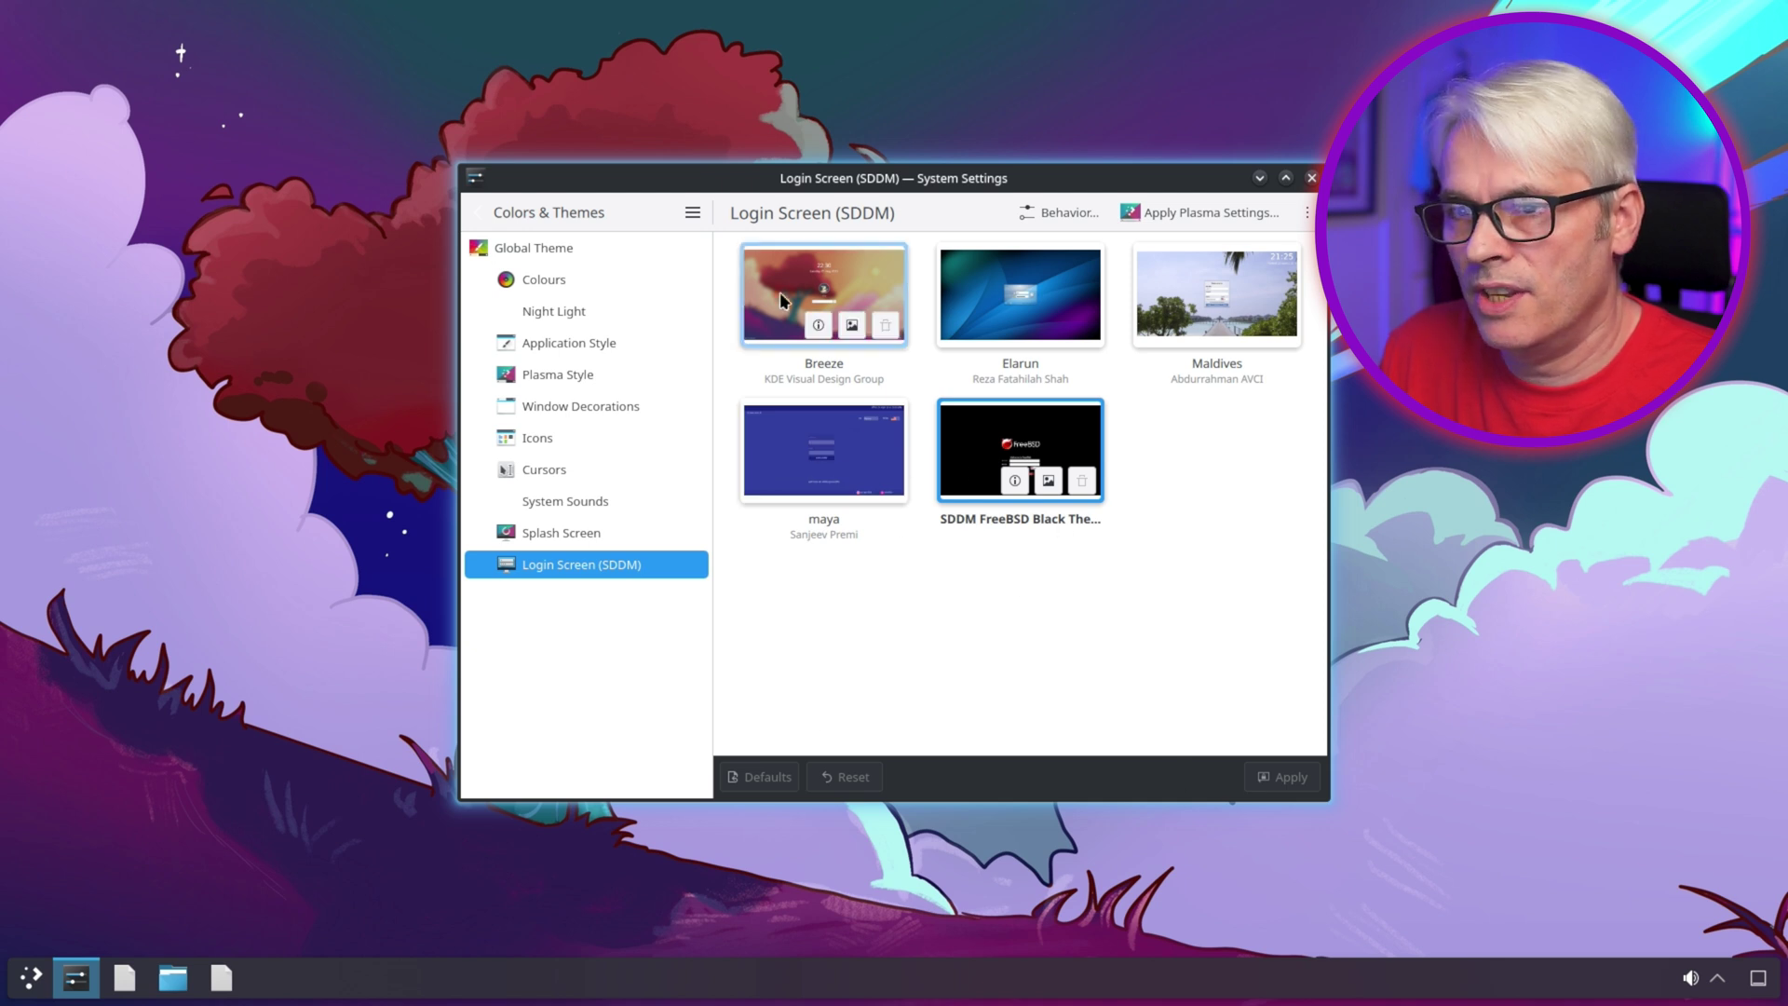
- Quit System Settings and bring up the launcher's session leave options
key(ctrl+q)
key(super)
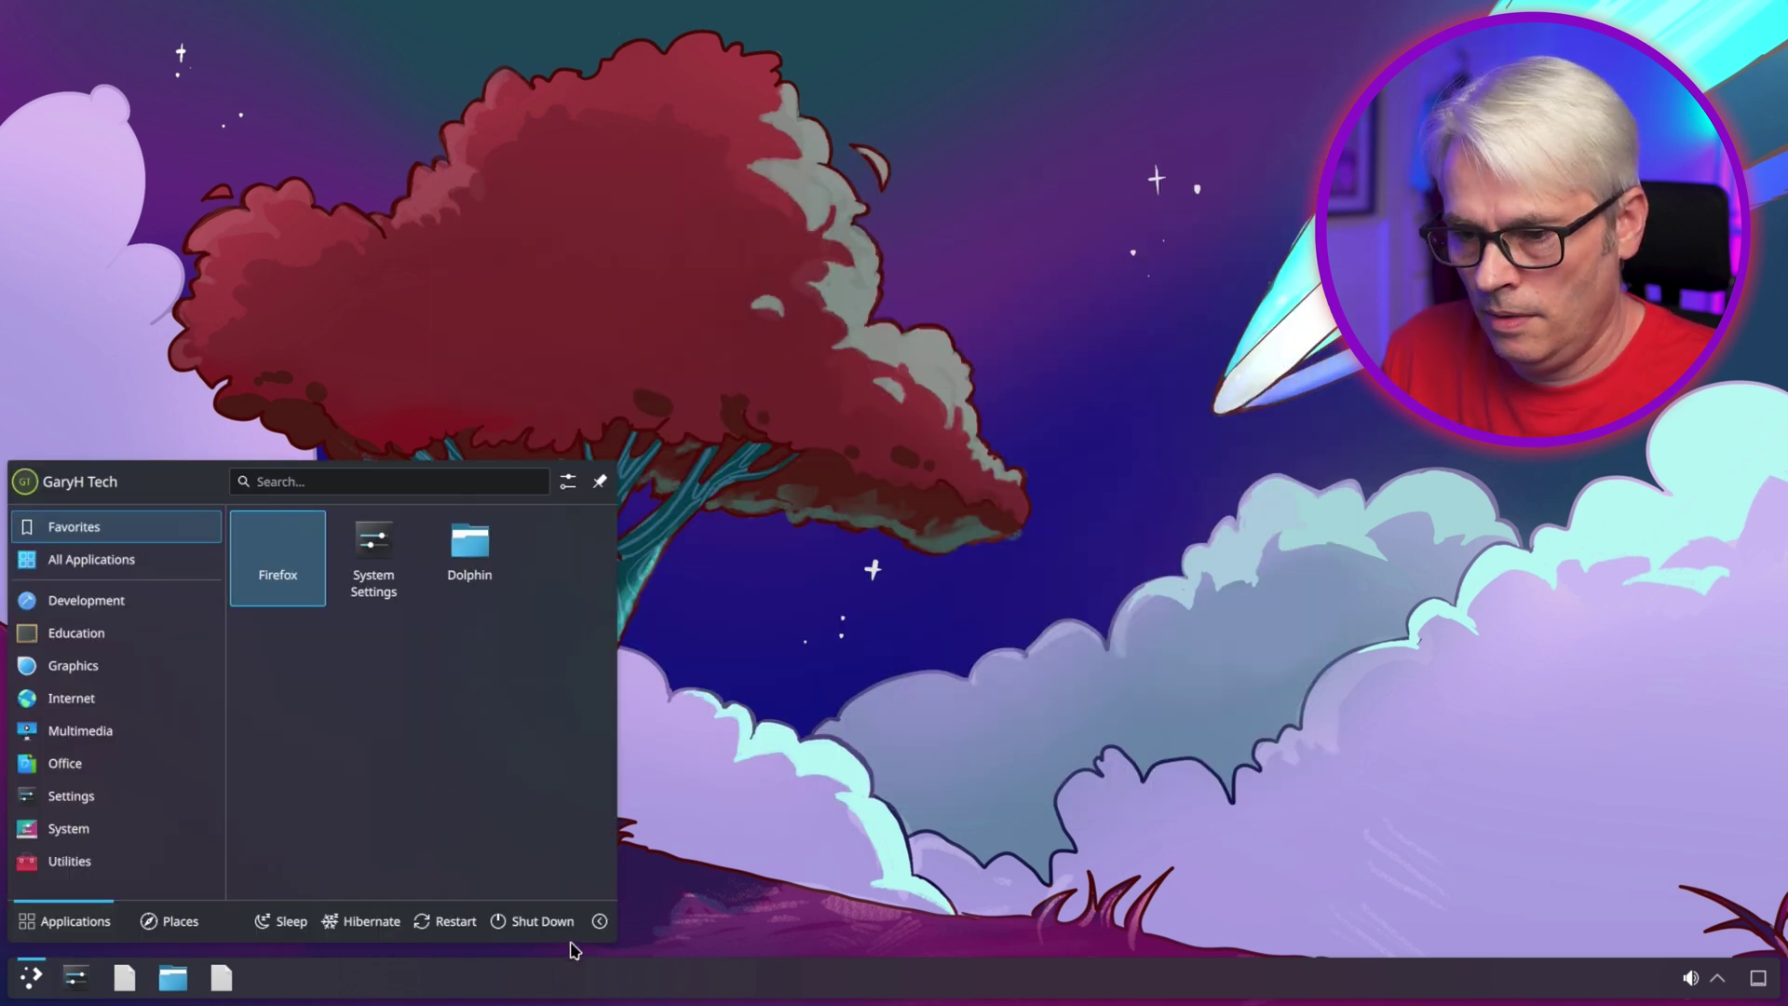
click(596, 922)
- Choose Log Out and skip the countdown to end the session immediately
click(571, 880)
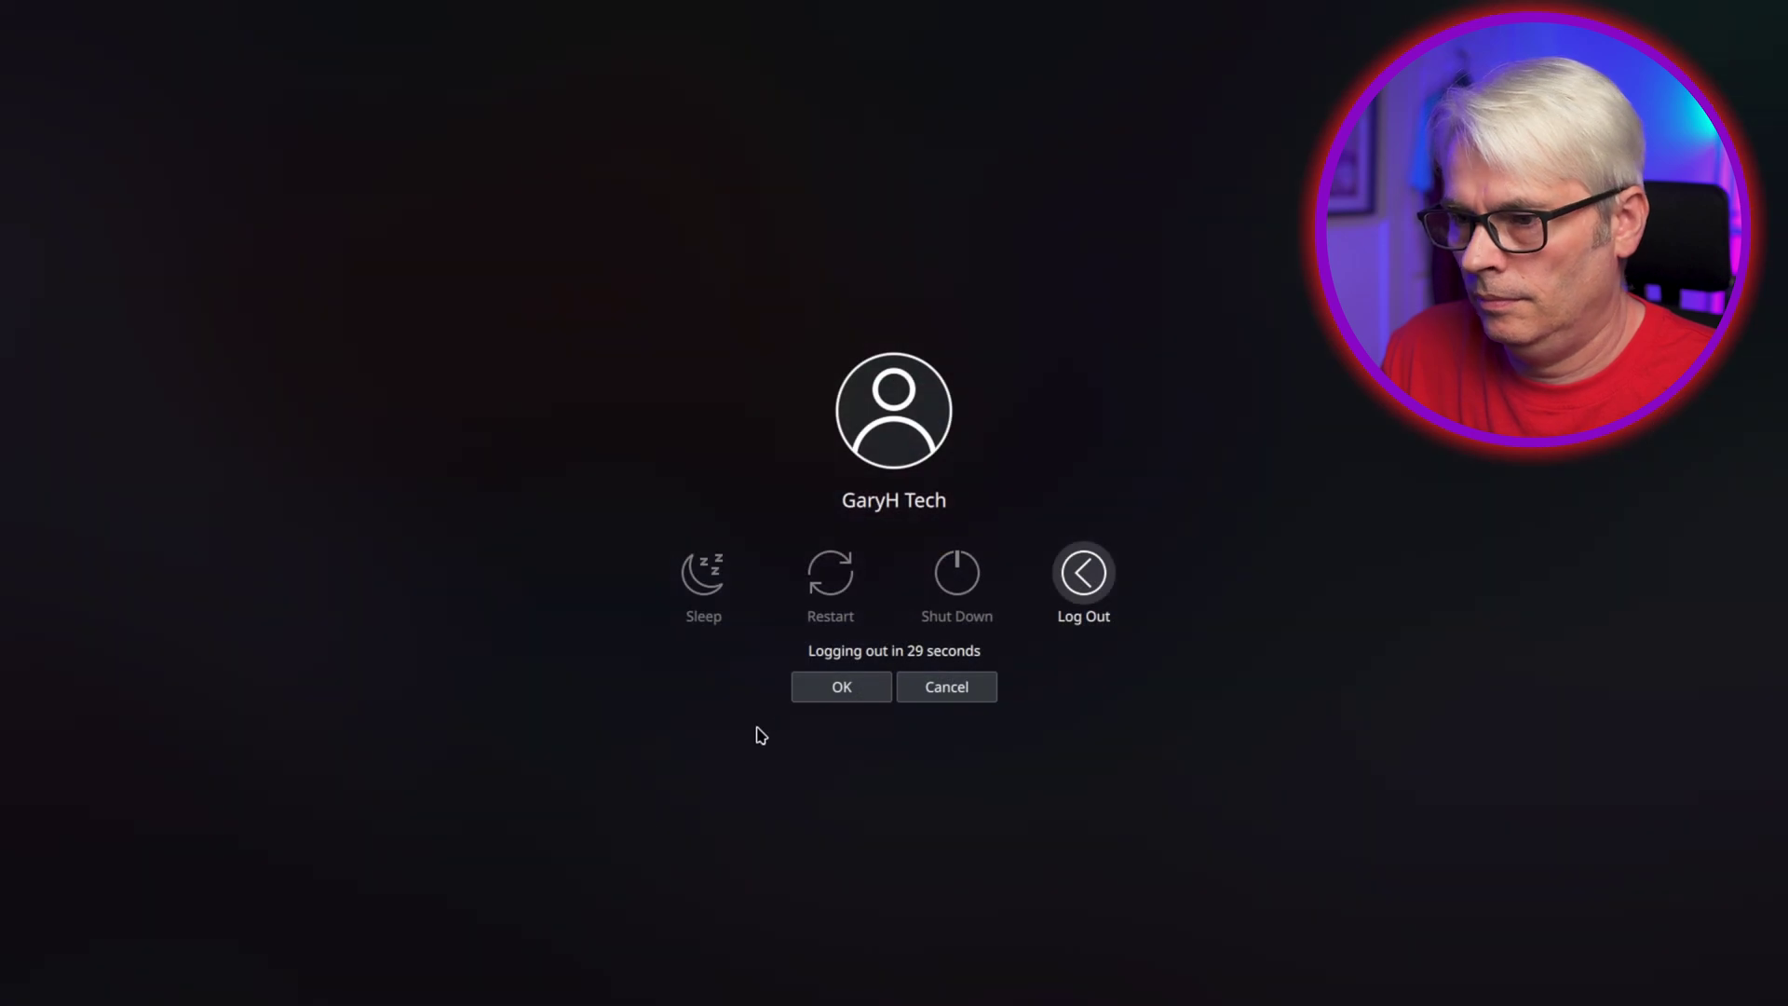
key(Return)
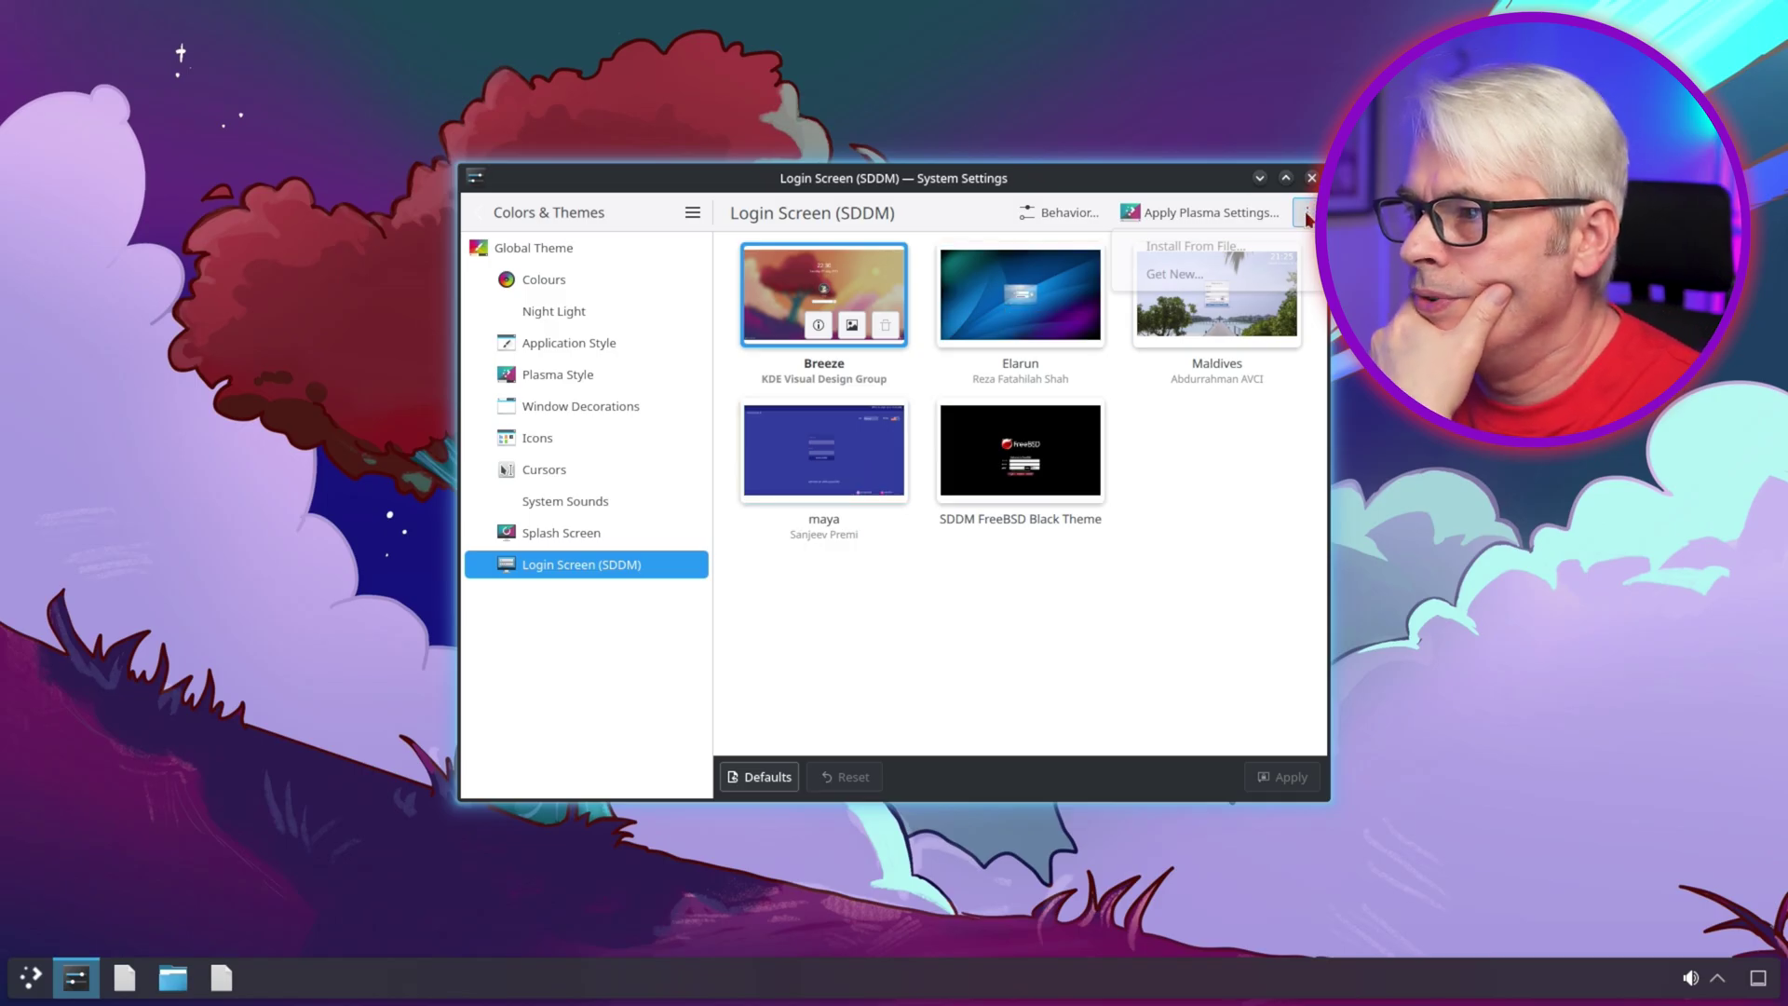
- Browse the Colors & Themes pages and apply the Adwaita icon theme
click(549, 279)
click(564, 311)
click(579, 341)
click(579, 374)
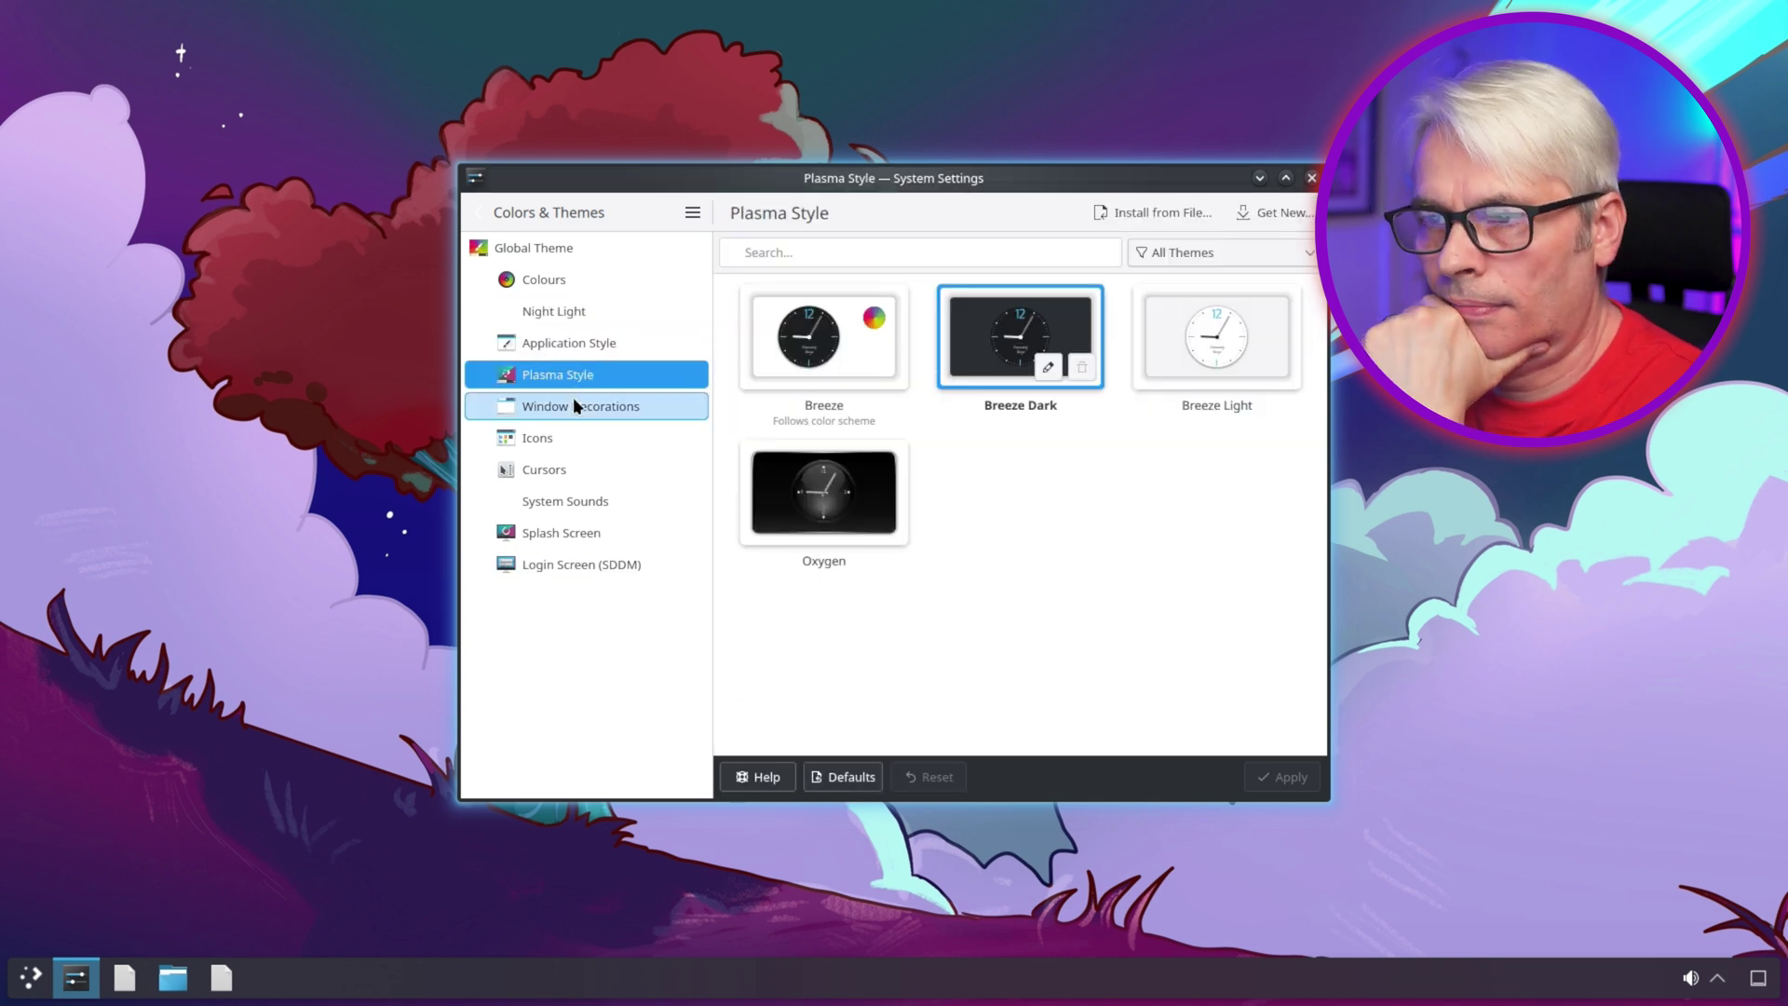
click(559, 438)
click(812, 317)
click(1293, 776)
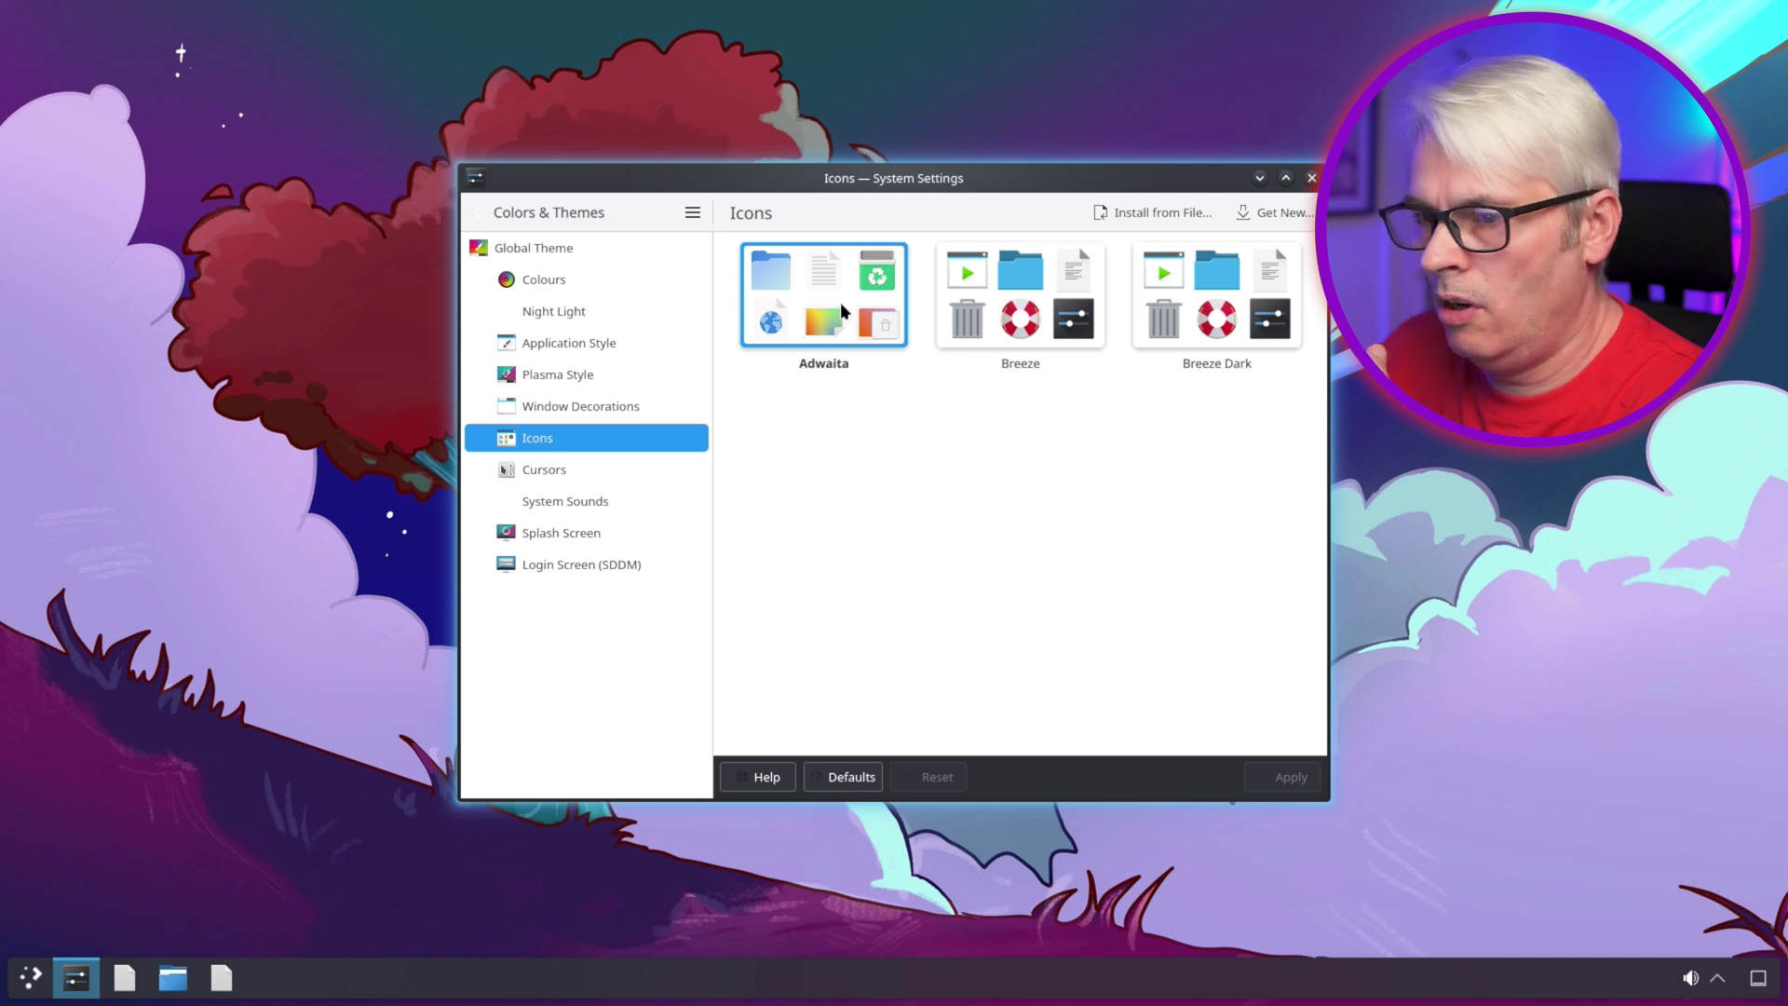
- Apply the Breeze Dark icon theme instead, then bring up the application launcher
click(1215, 297)
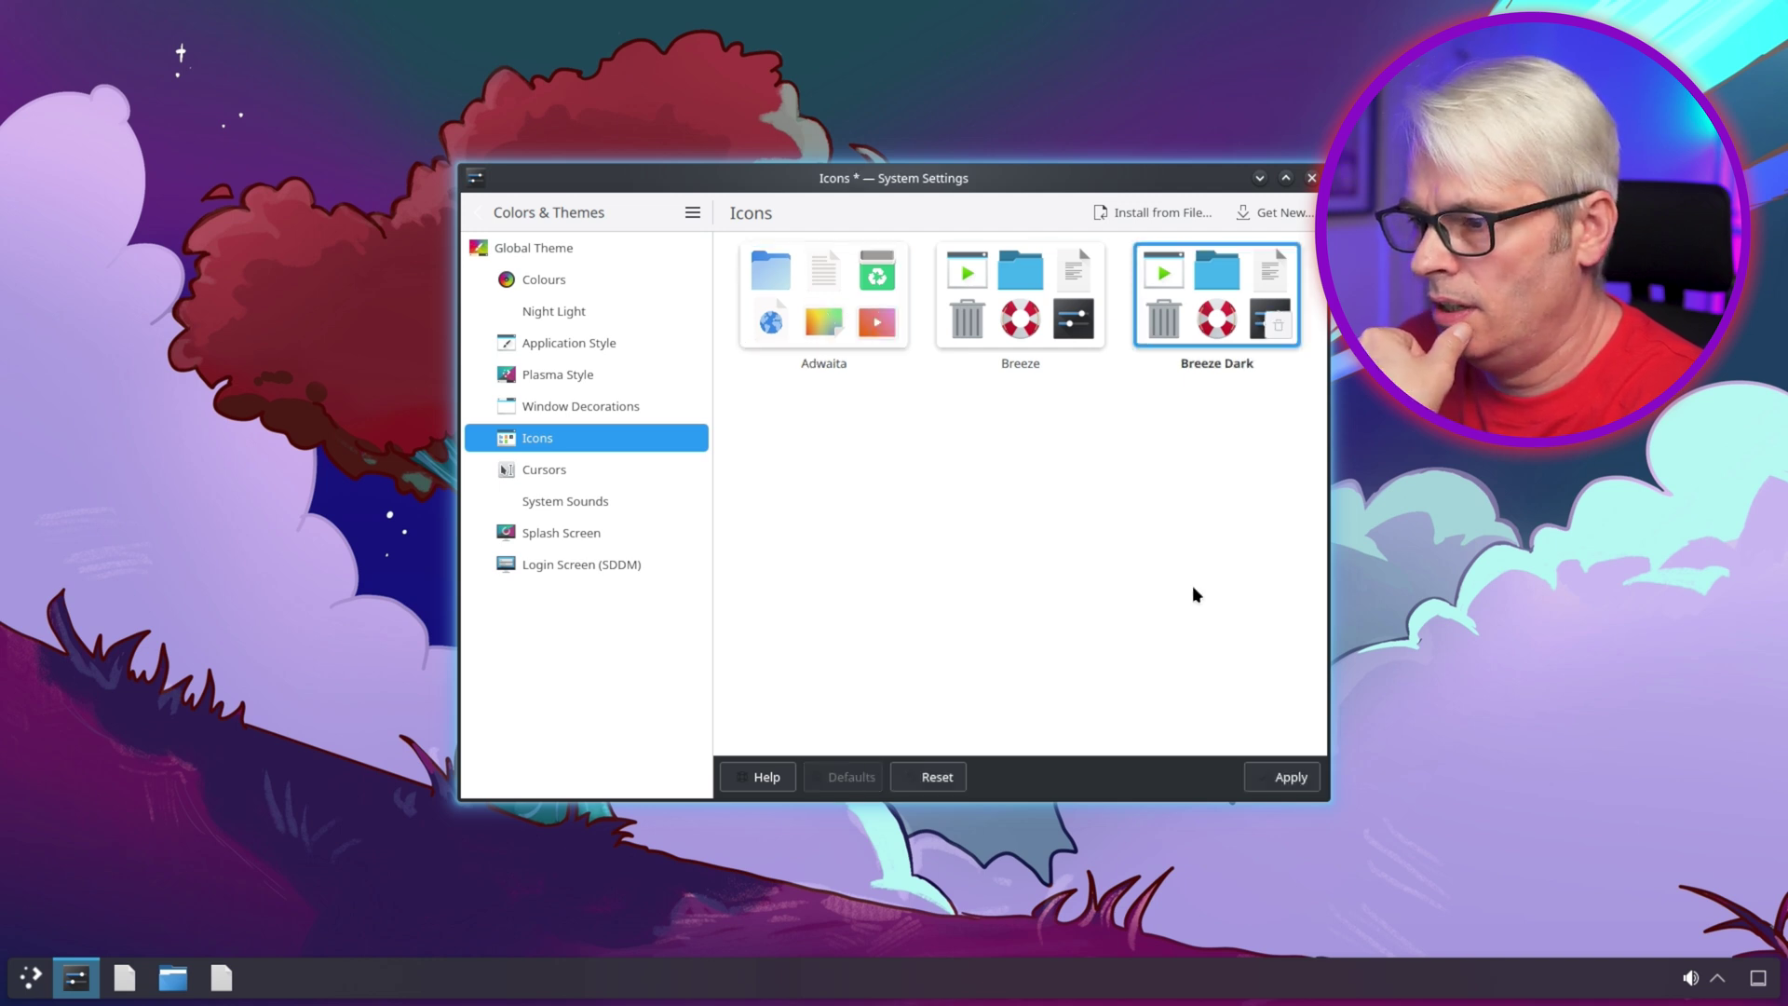
click(1291, 776)
click(30, 977)
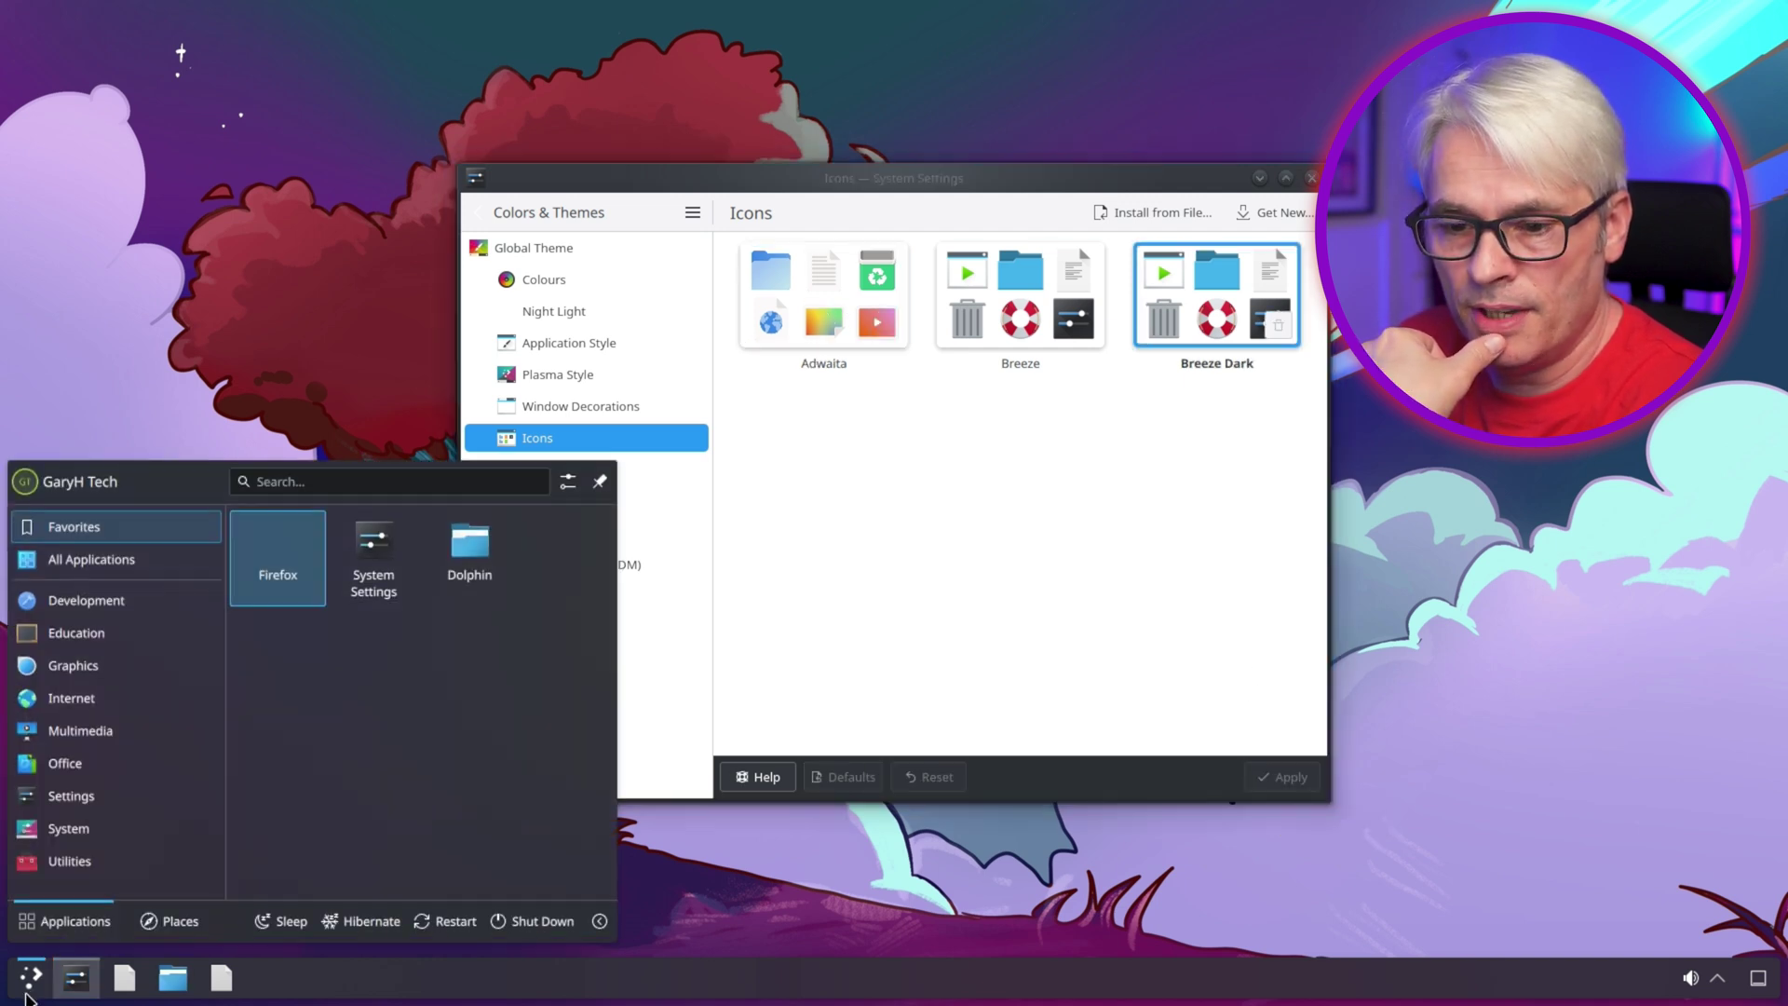